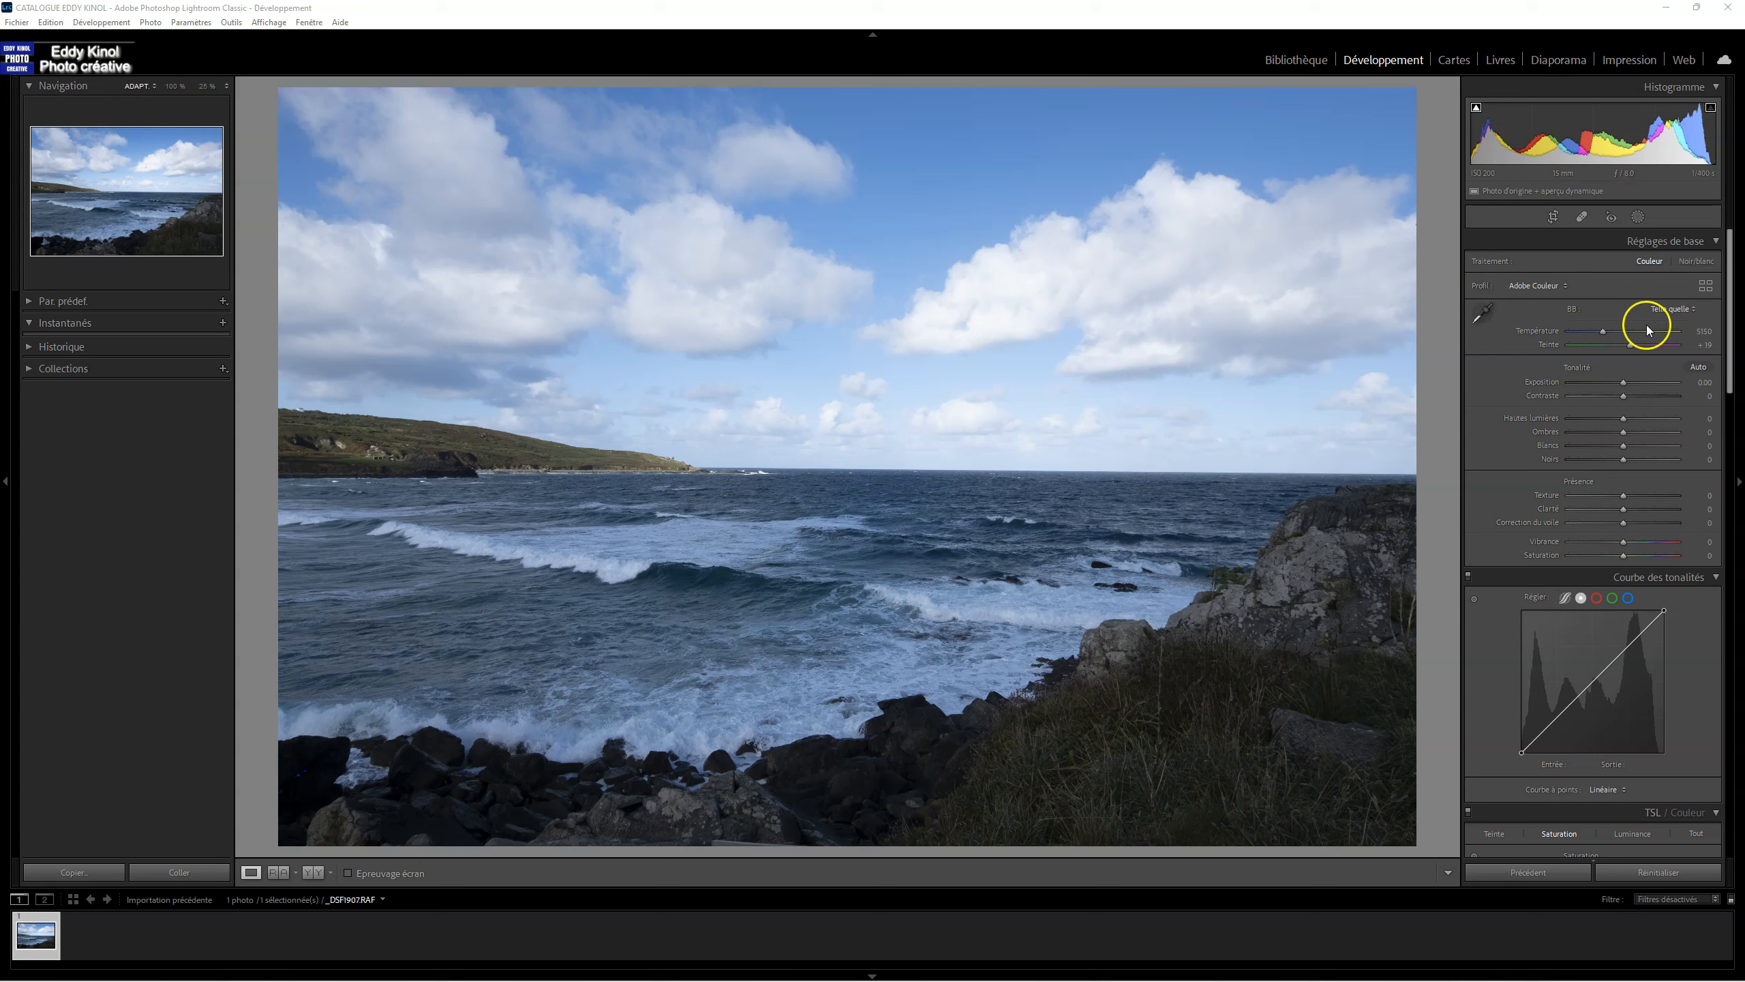
Step: Preview the Camera Matching profiles on the seascape and apply the Pro Neg Std profile
left_click(1706, 286)
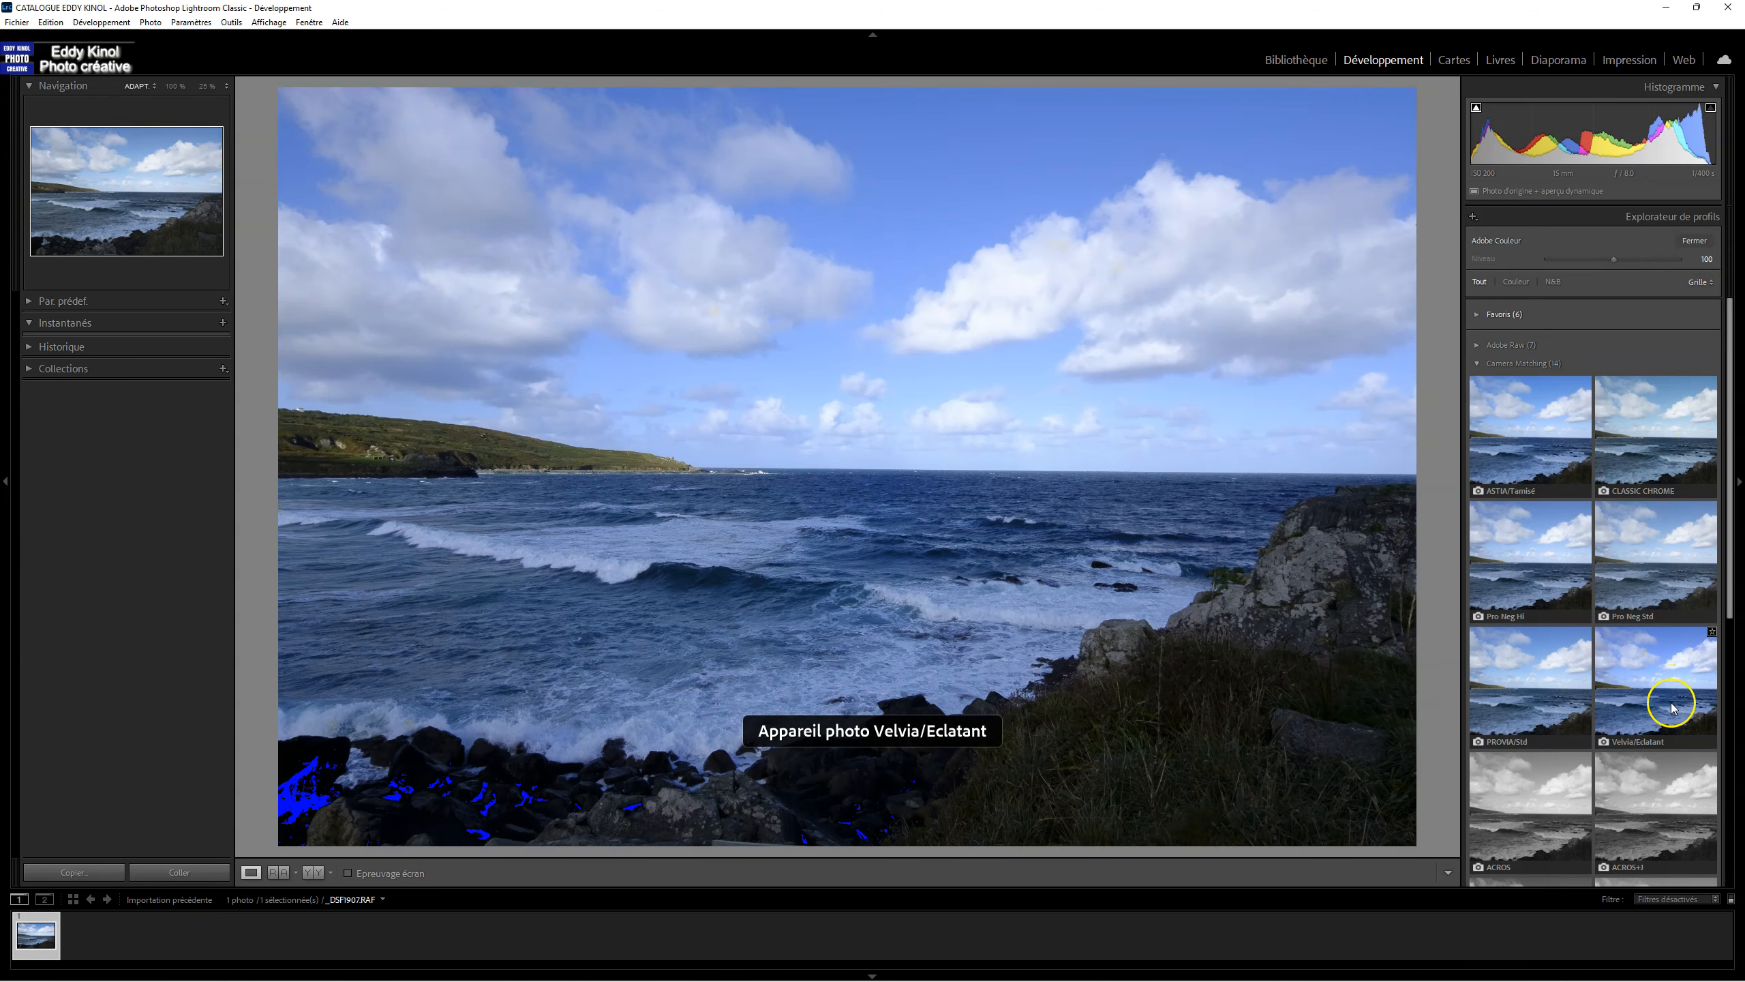
scroll(1671, 706, "down", 3)
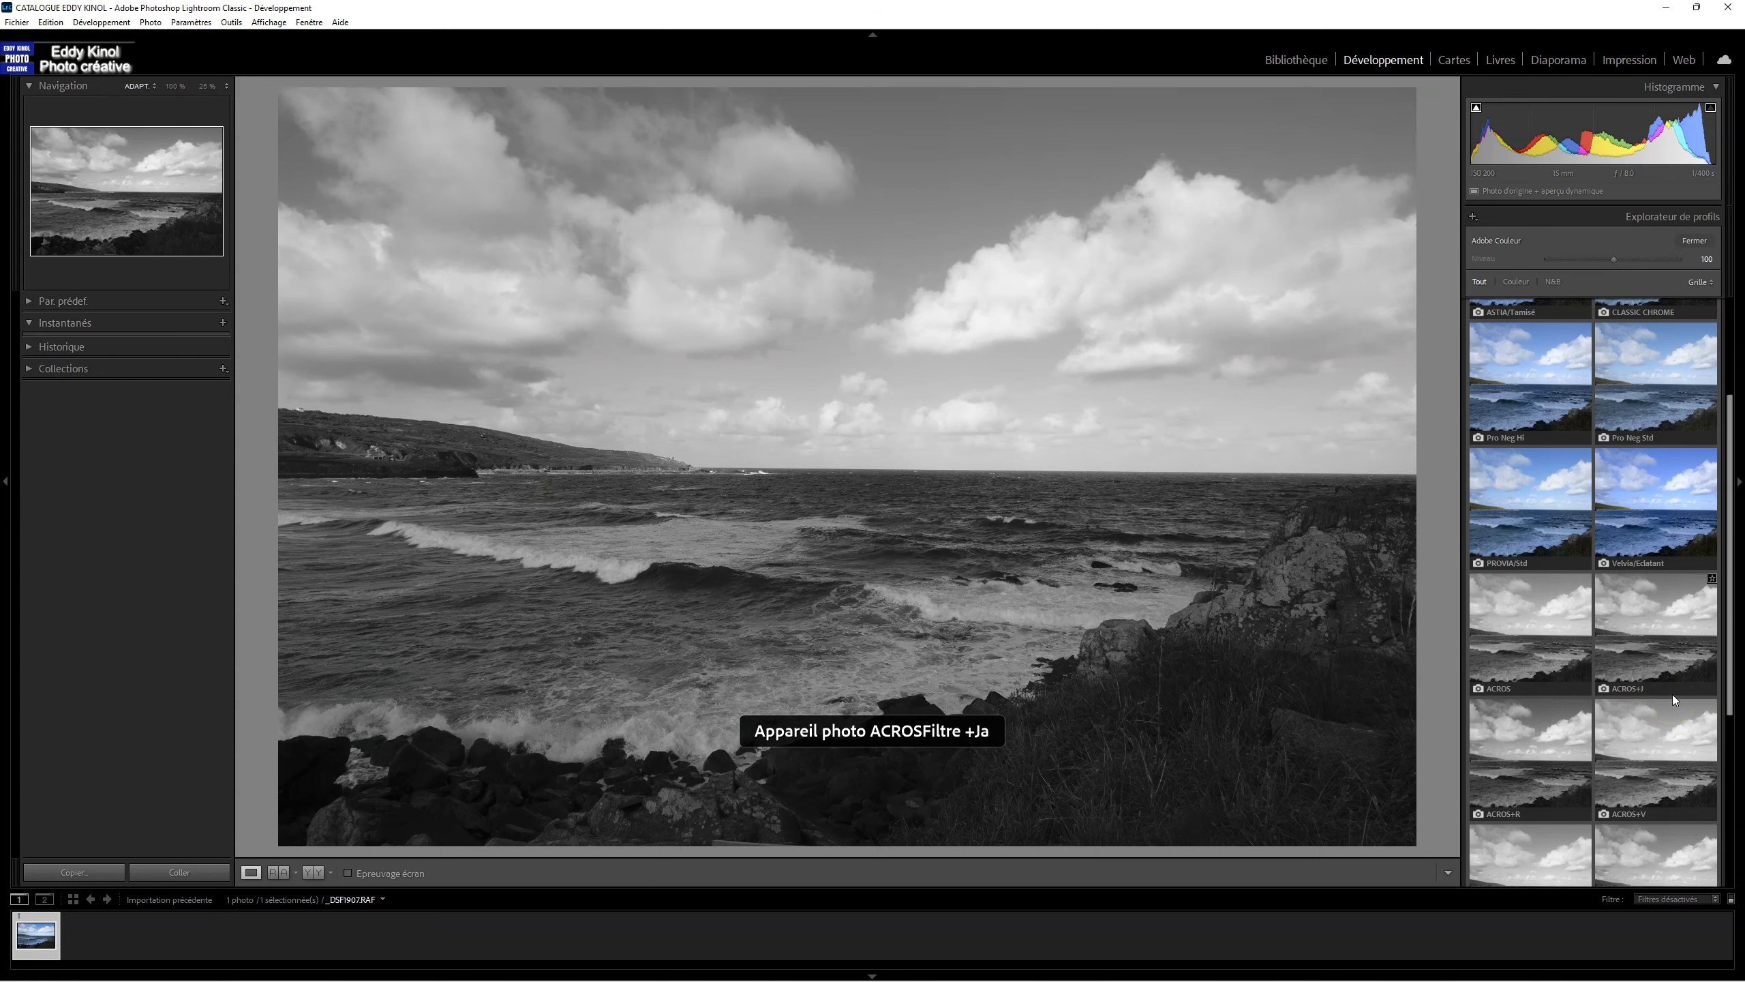
scroll(1658, 403, "up", 2)
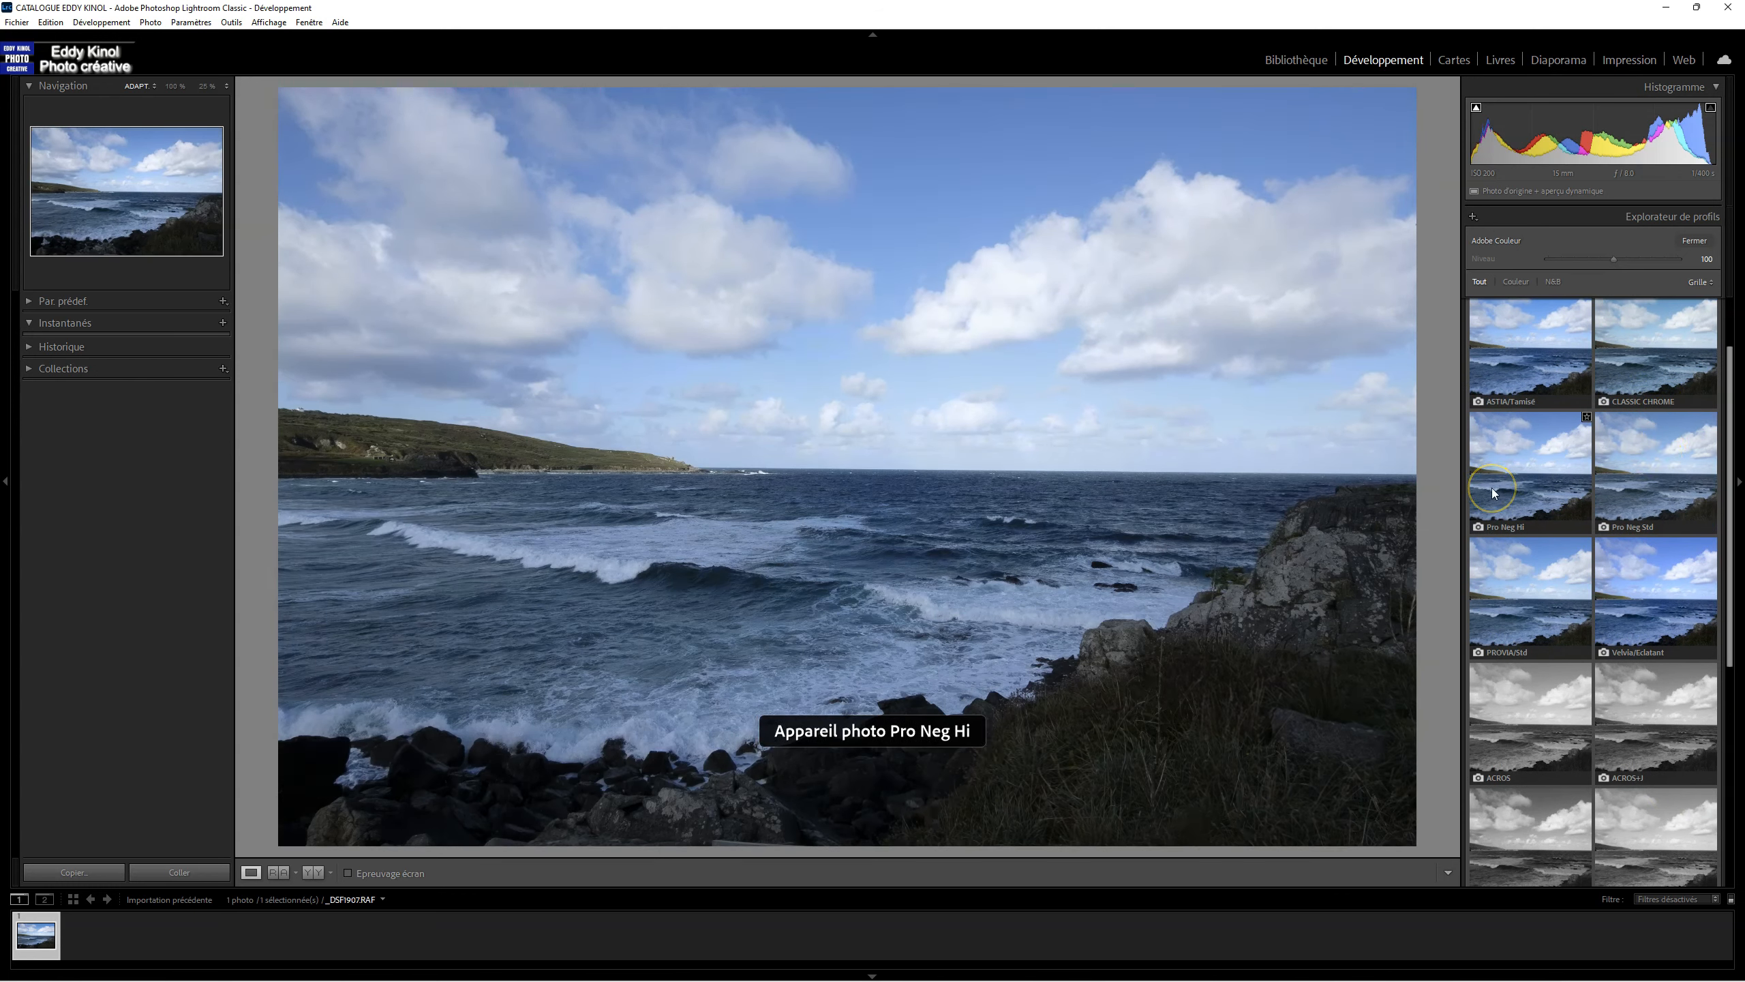
left_click(1637, 490)
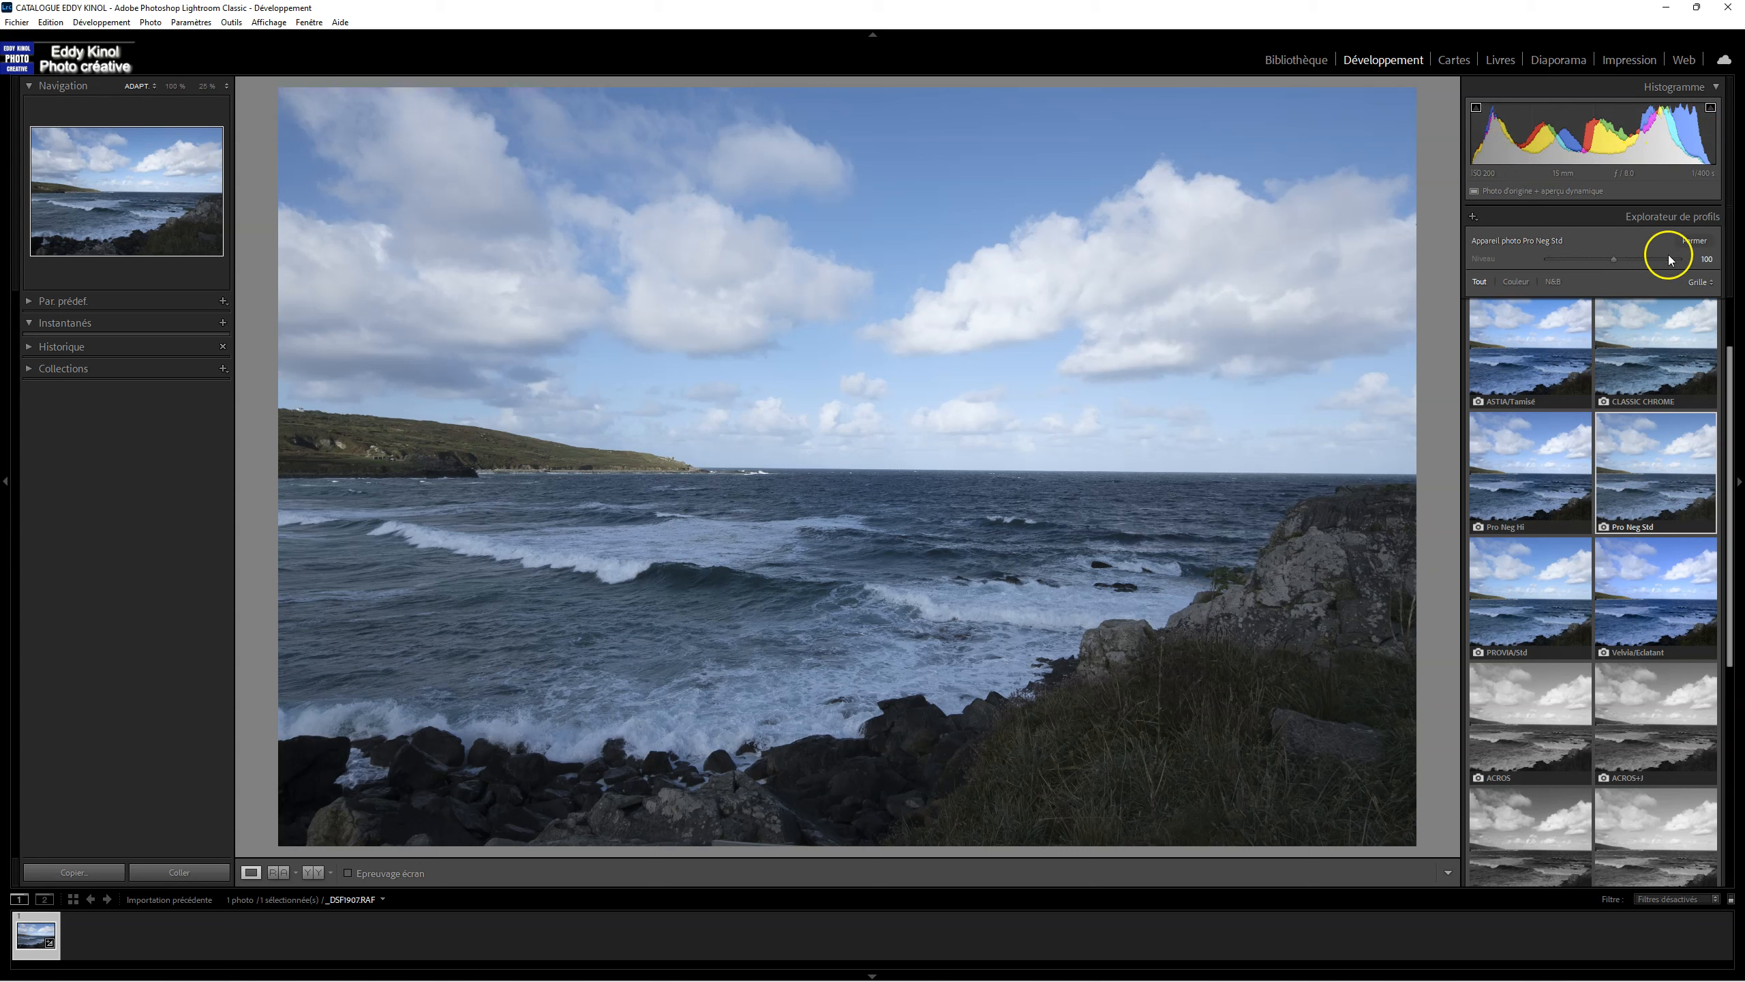
left_click(1697, 242)
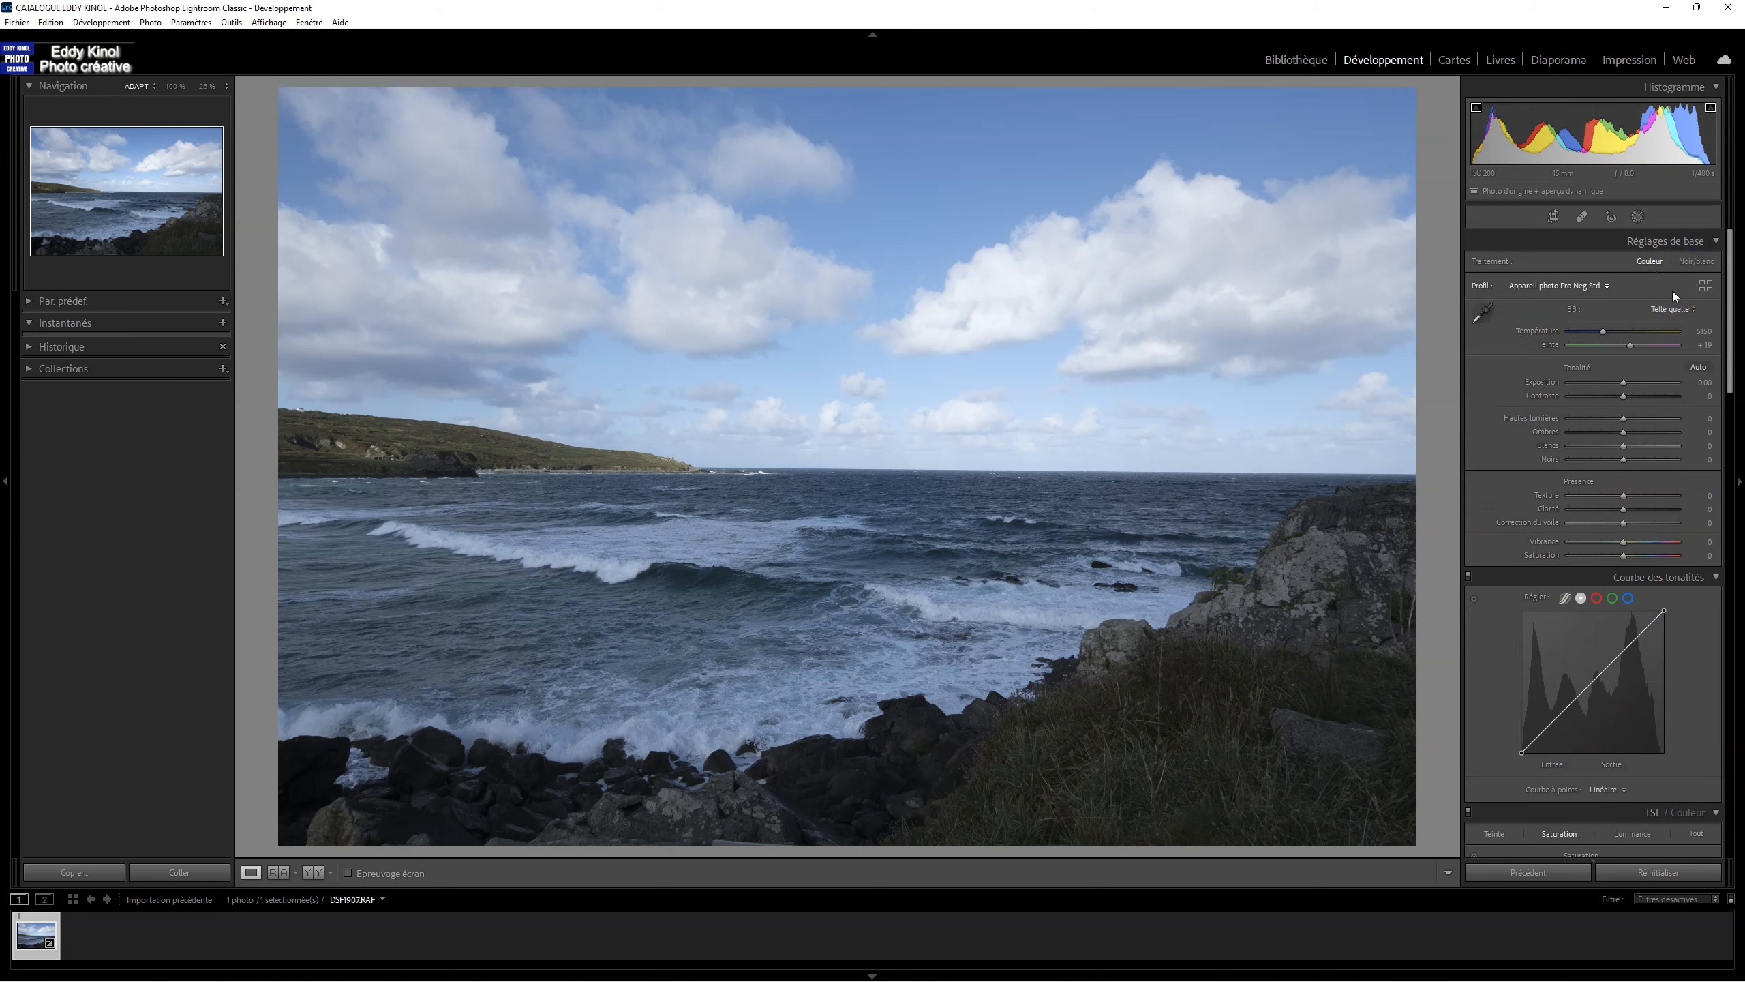
Step: Straighten the horizon automatically with the crop tool and apply the crop
left_click(1554, 218)
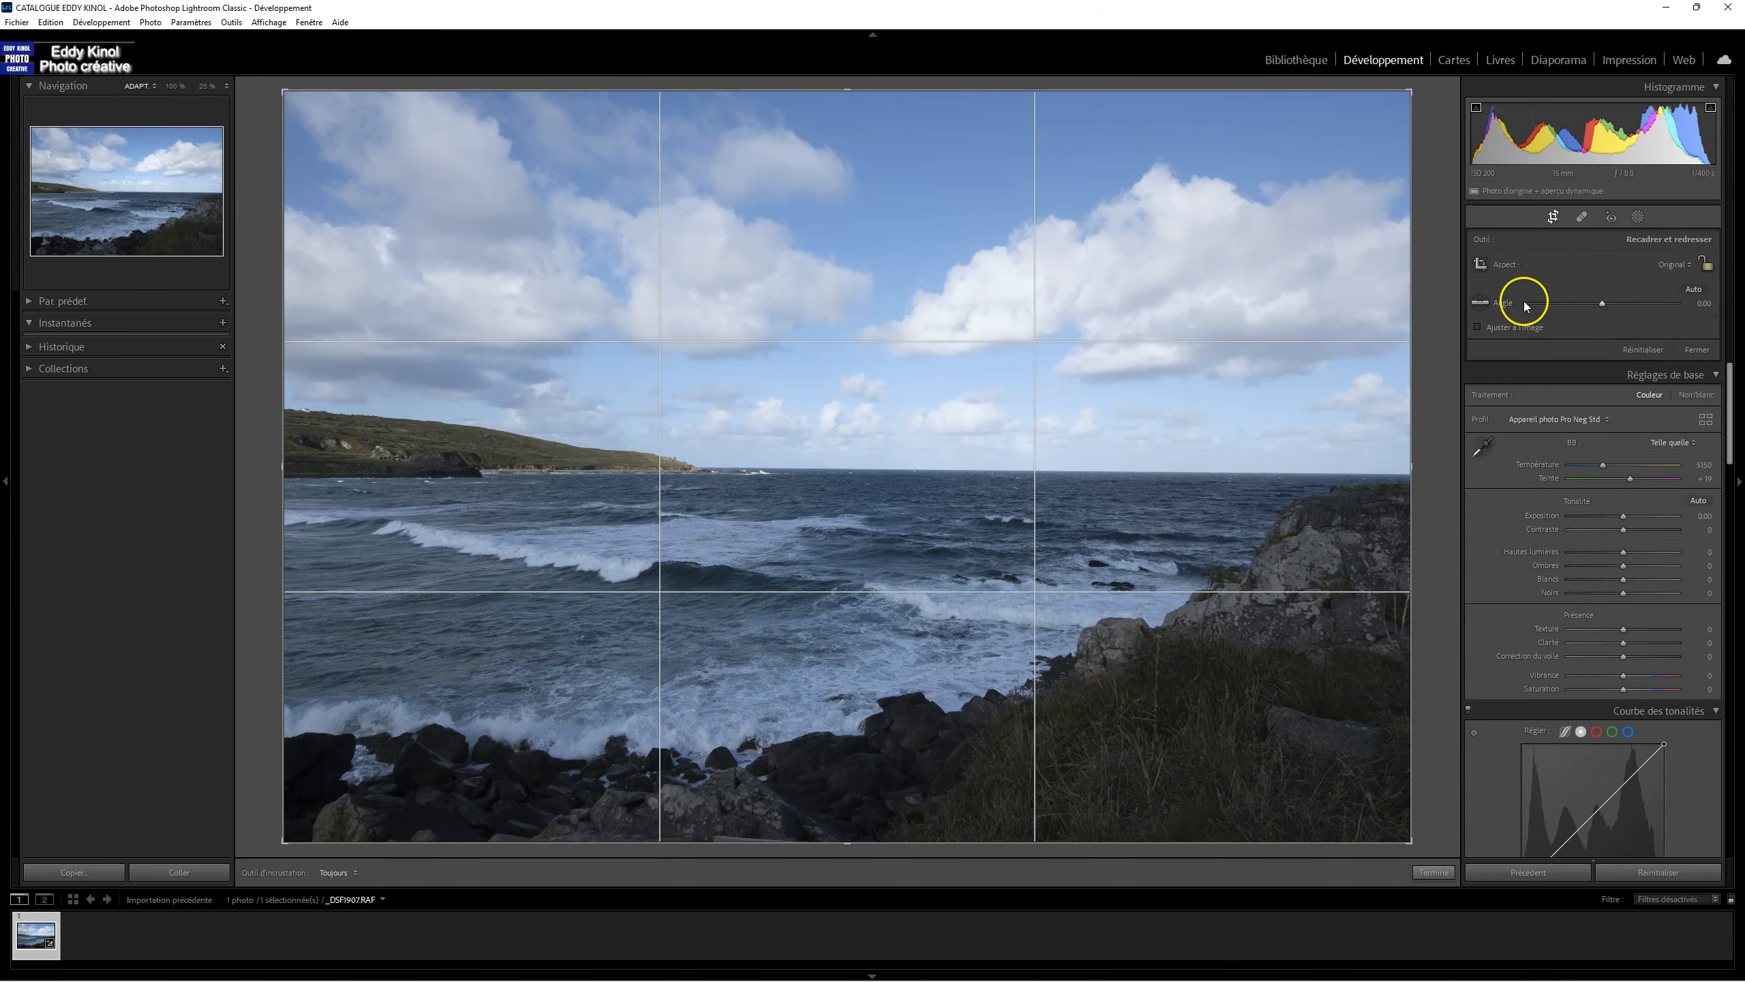
left_click(1696, 293)
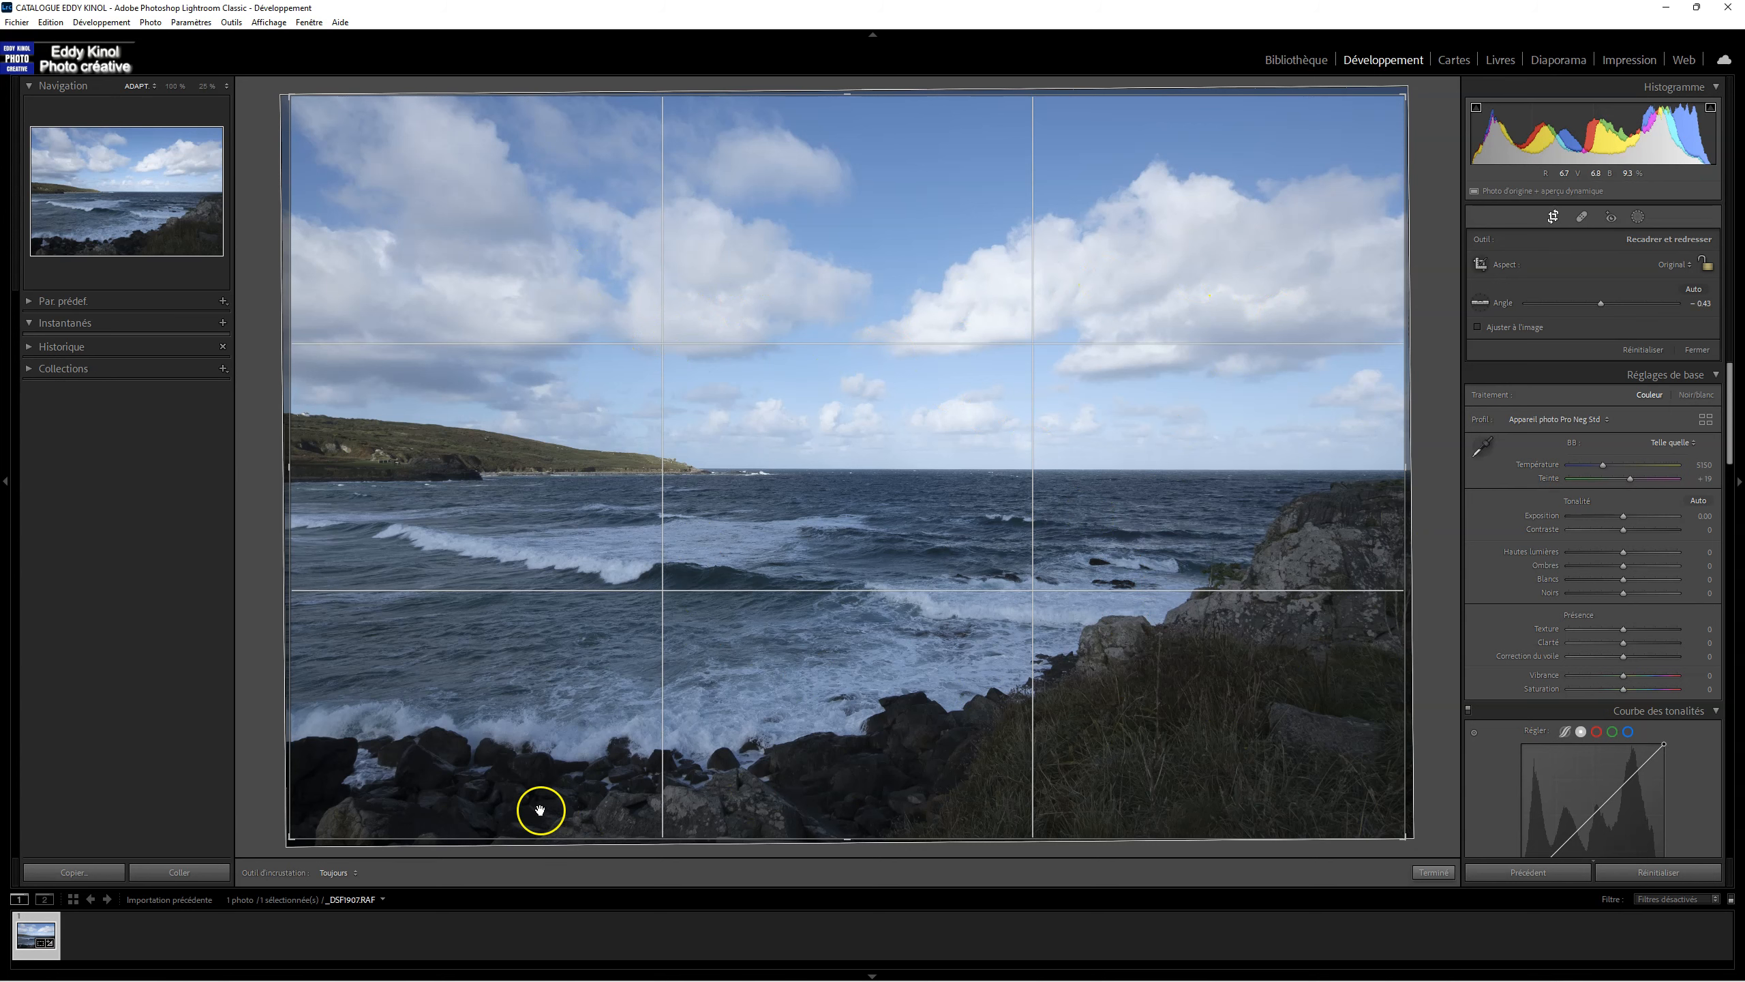
key("Return")
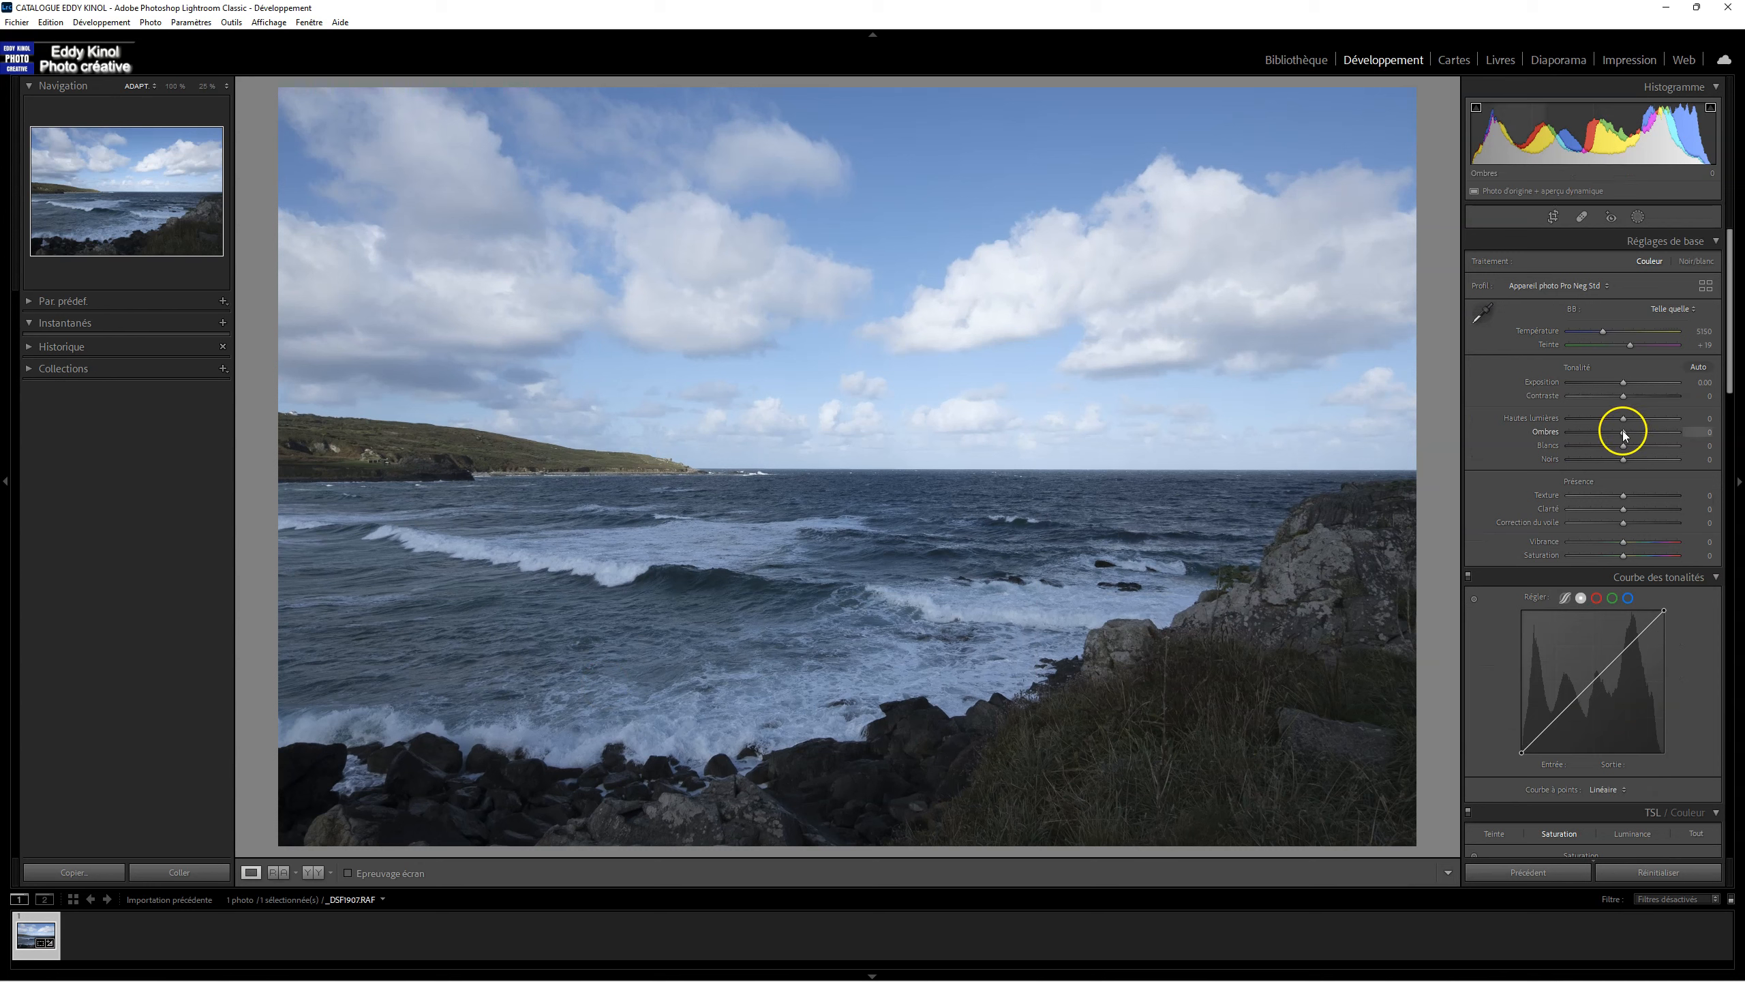
Step: Set Ombres to +54 and Hautes lumières to -80
left_click_drag(1626, 434, 1655, 431)
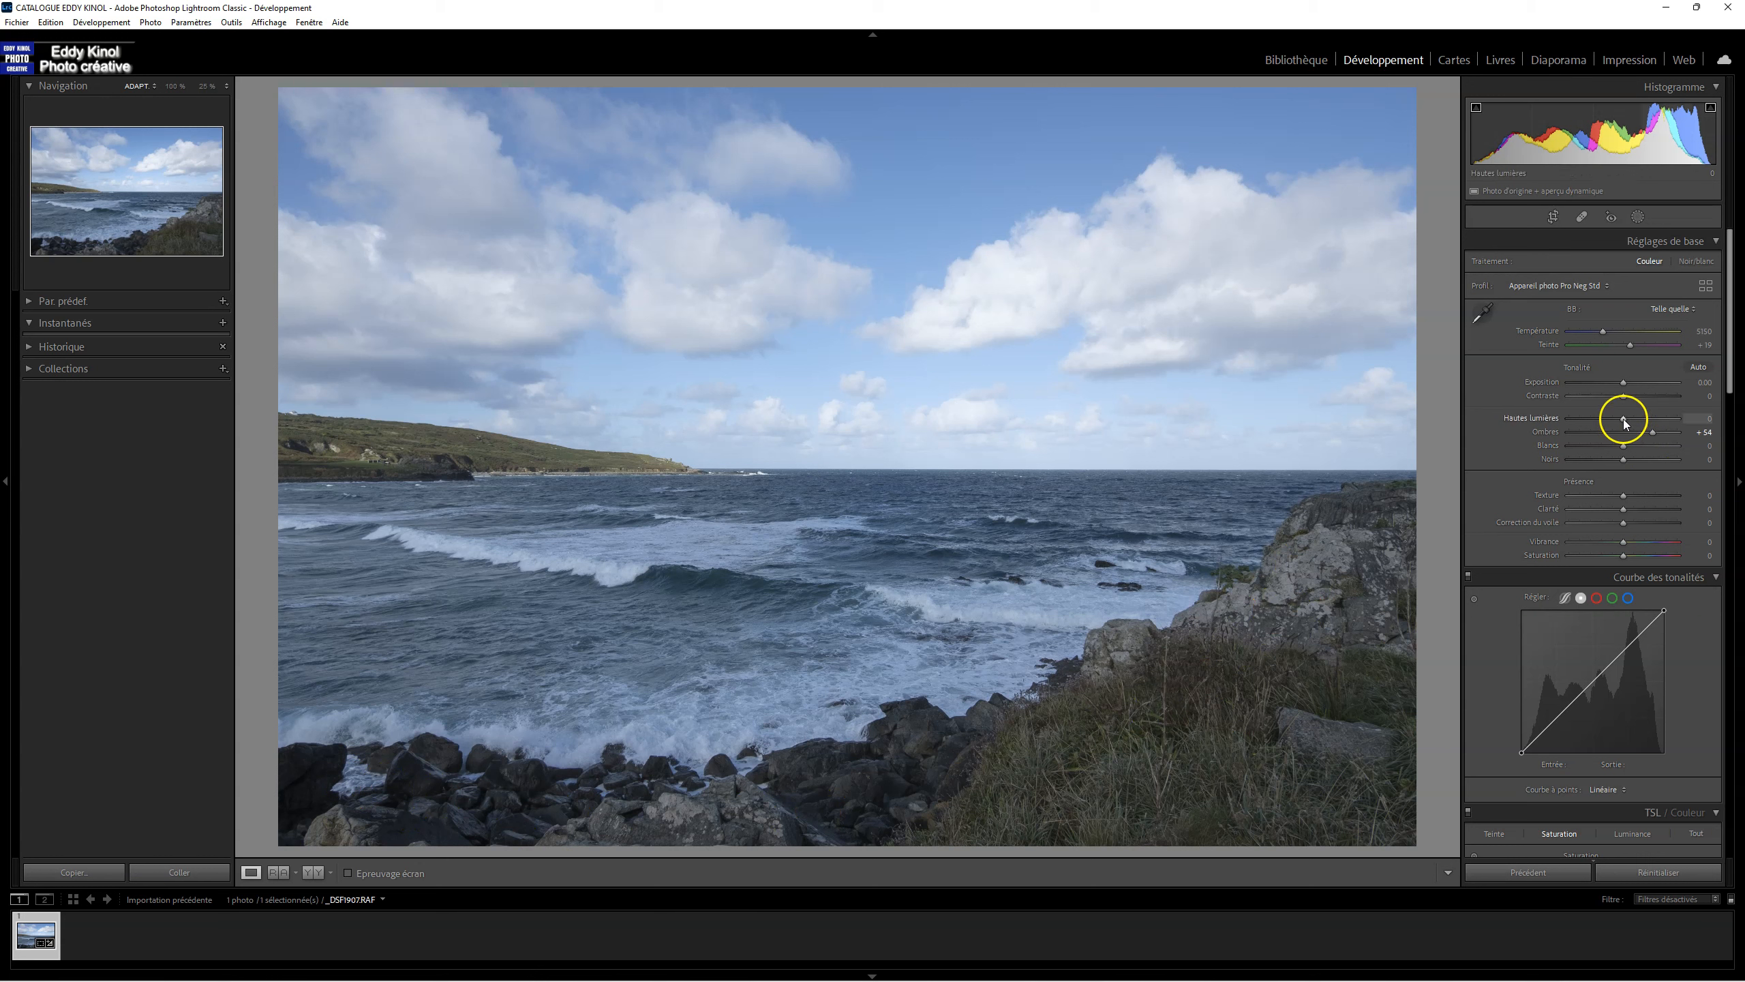
left_click_drag(1623, 417, 1579, 419)
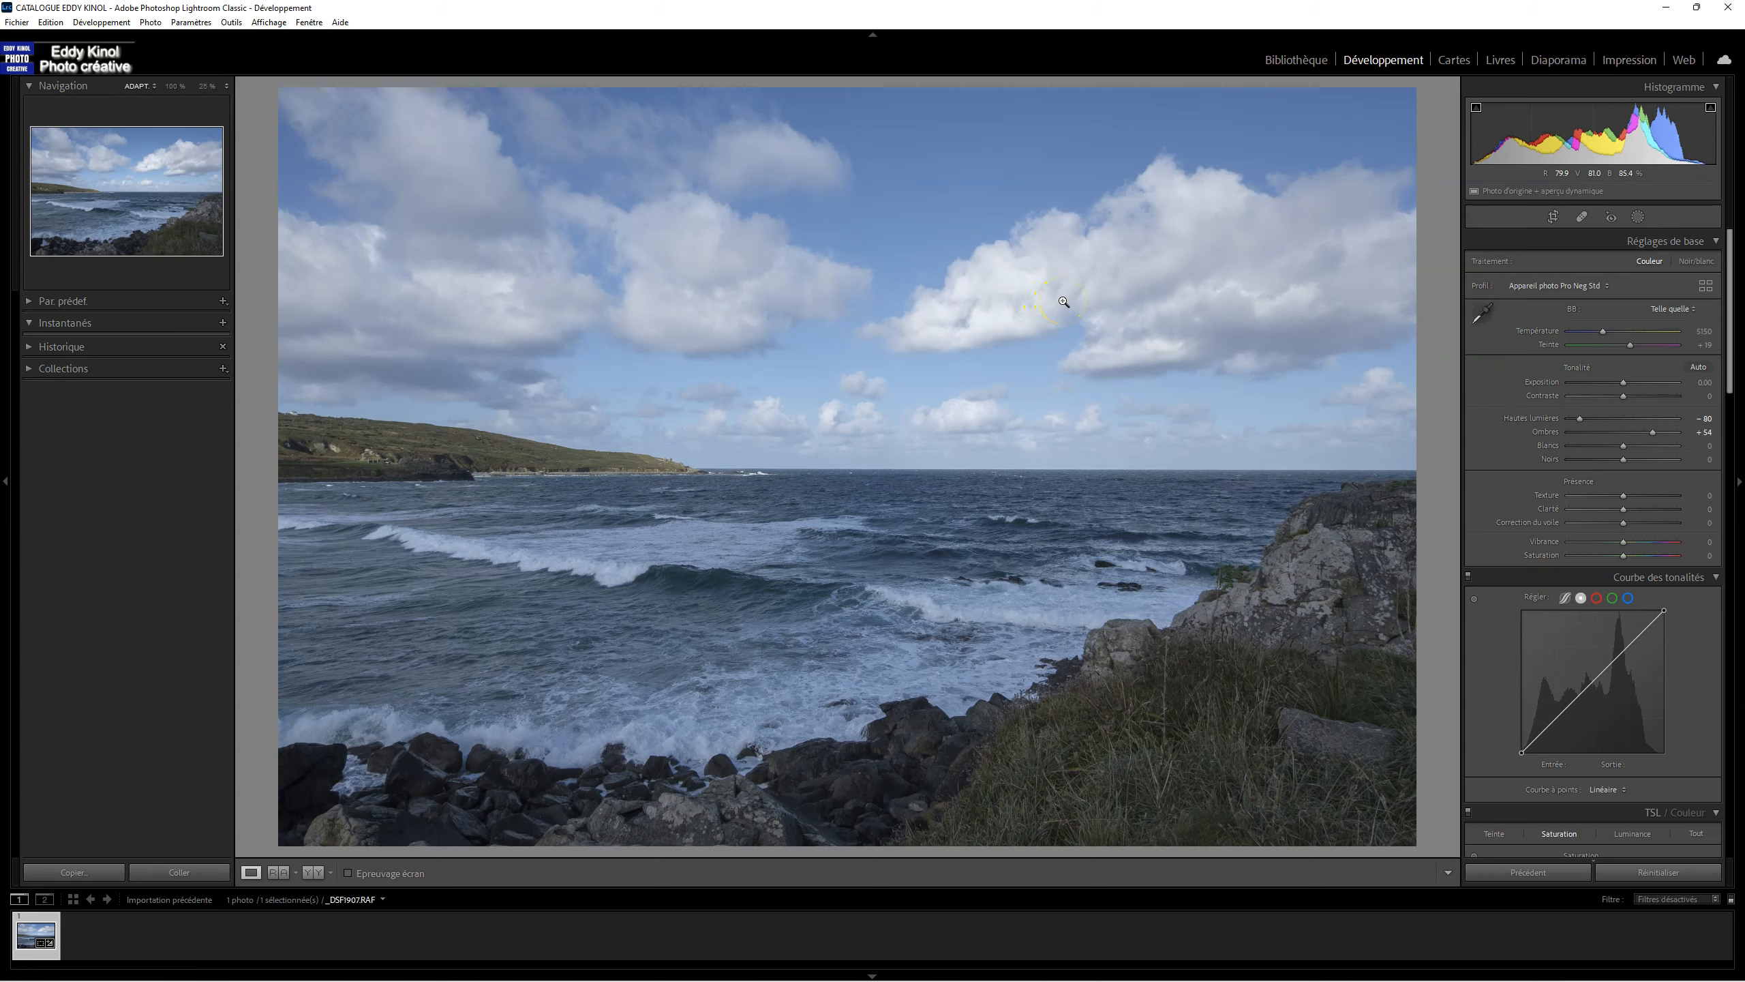
Step: Compare the photo before and after the shadow and highlight corrections several times
key("backslash")
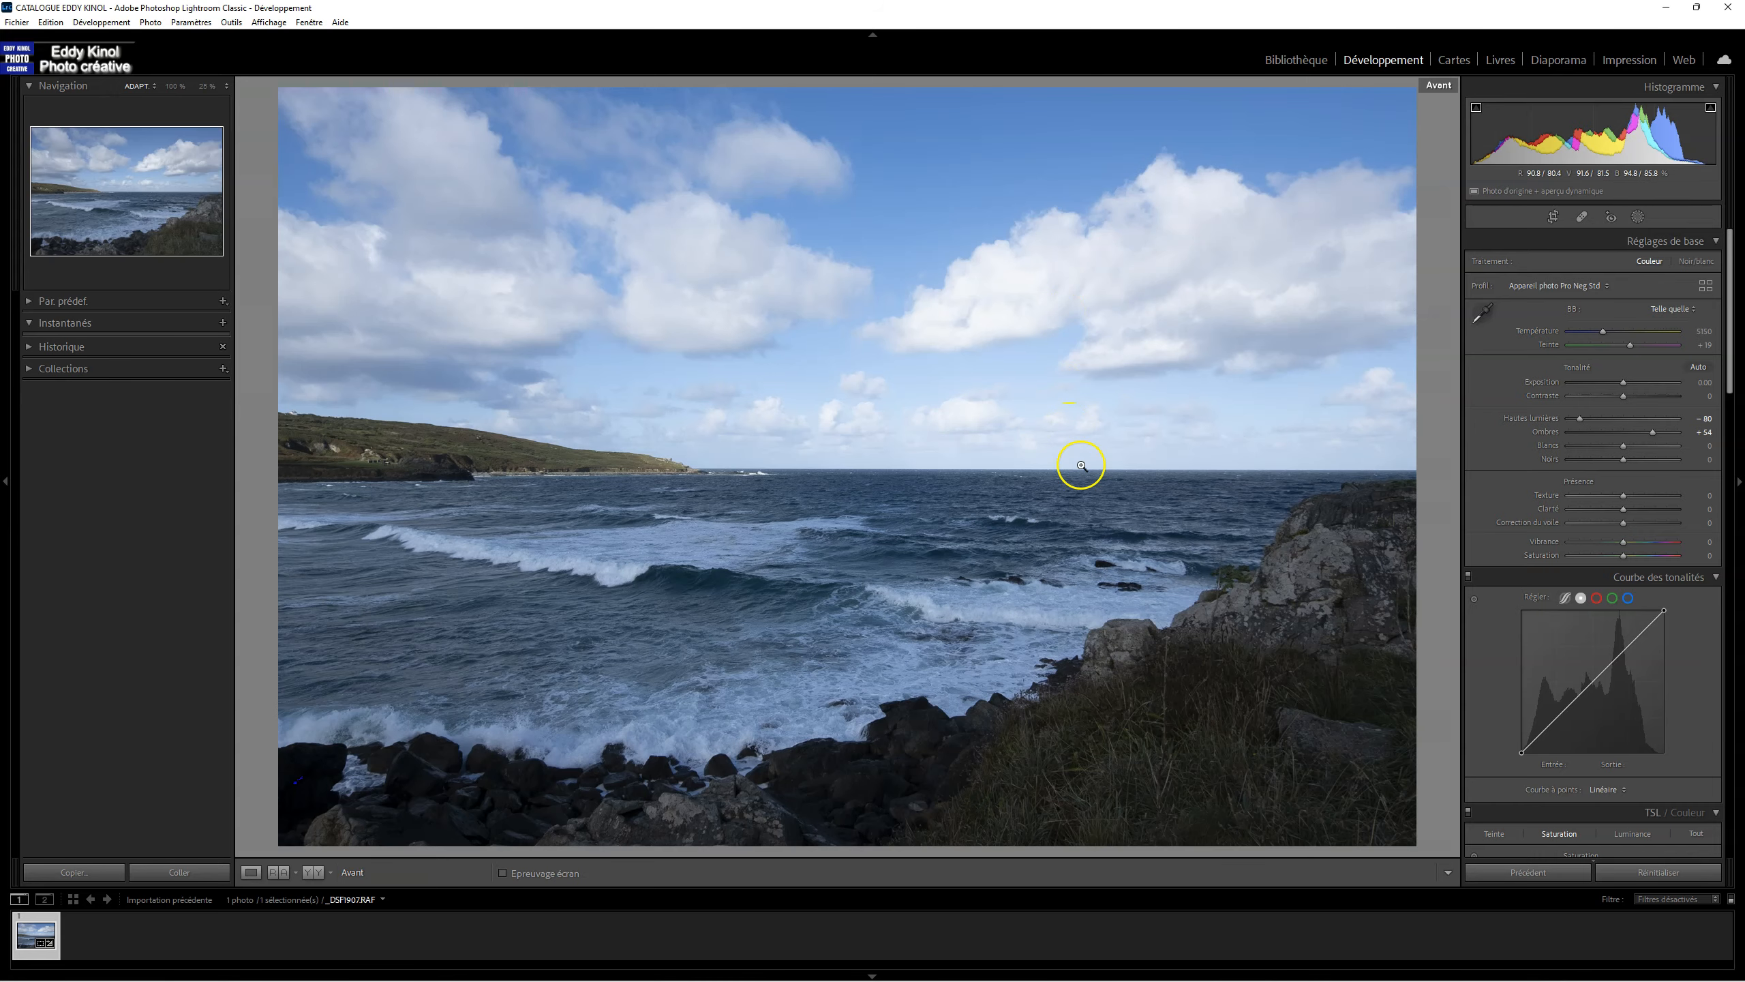
key("backslash")
key("backslash")
key("backslash")
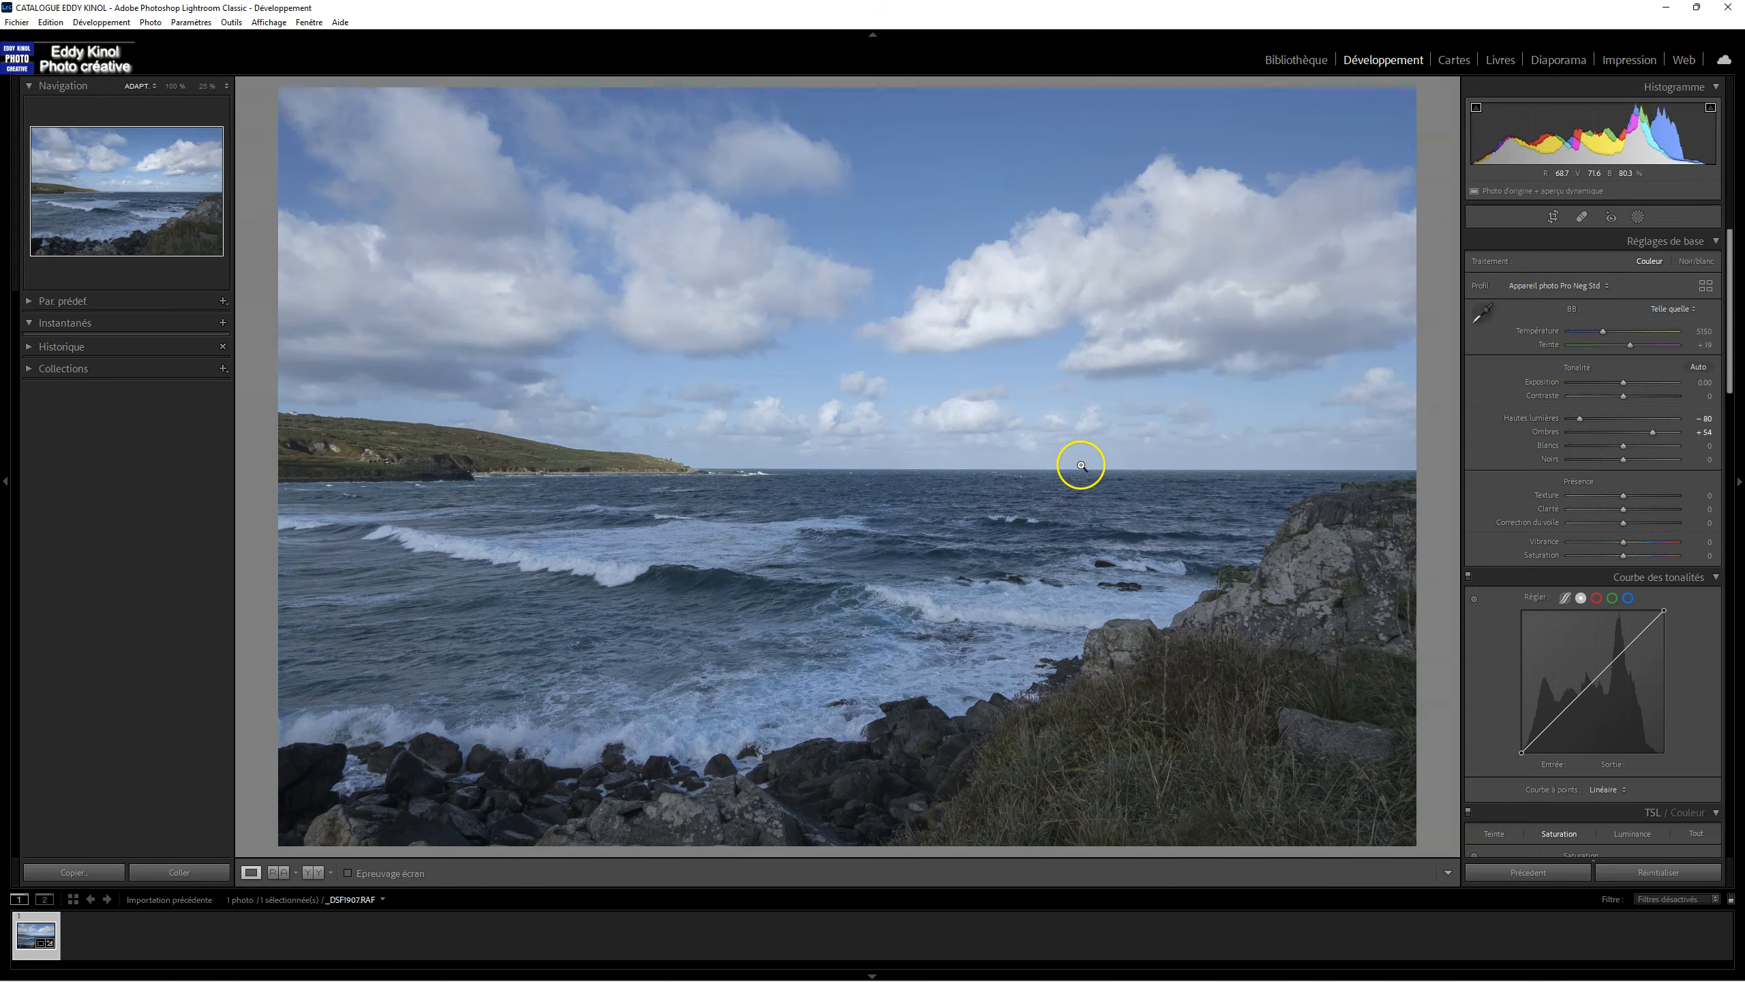
key("backslash")
key("backslash")
key("backslash")
key("backslash")
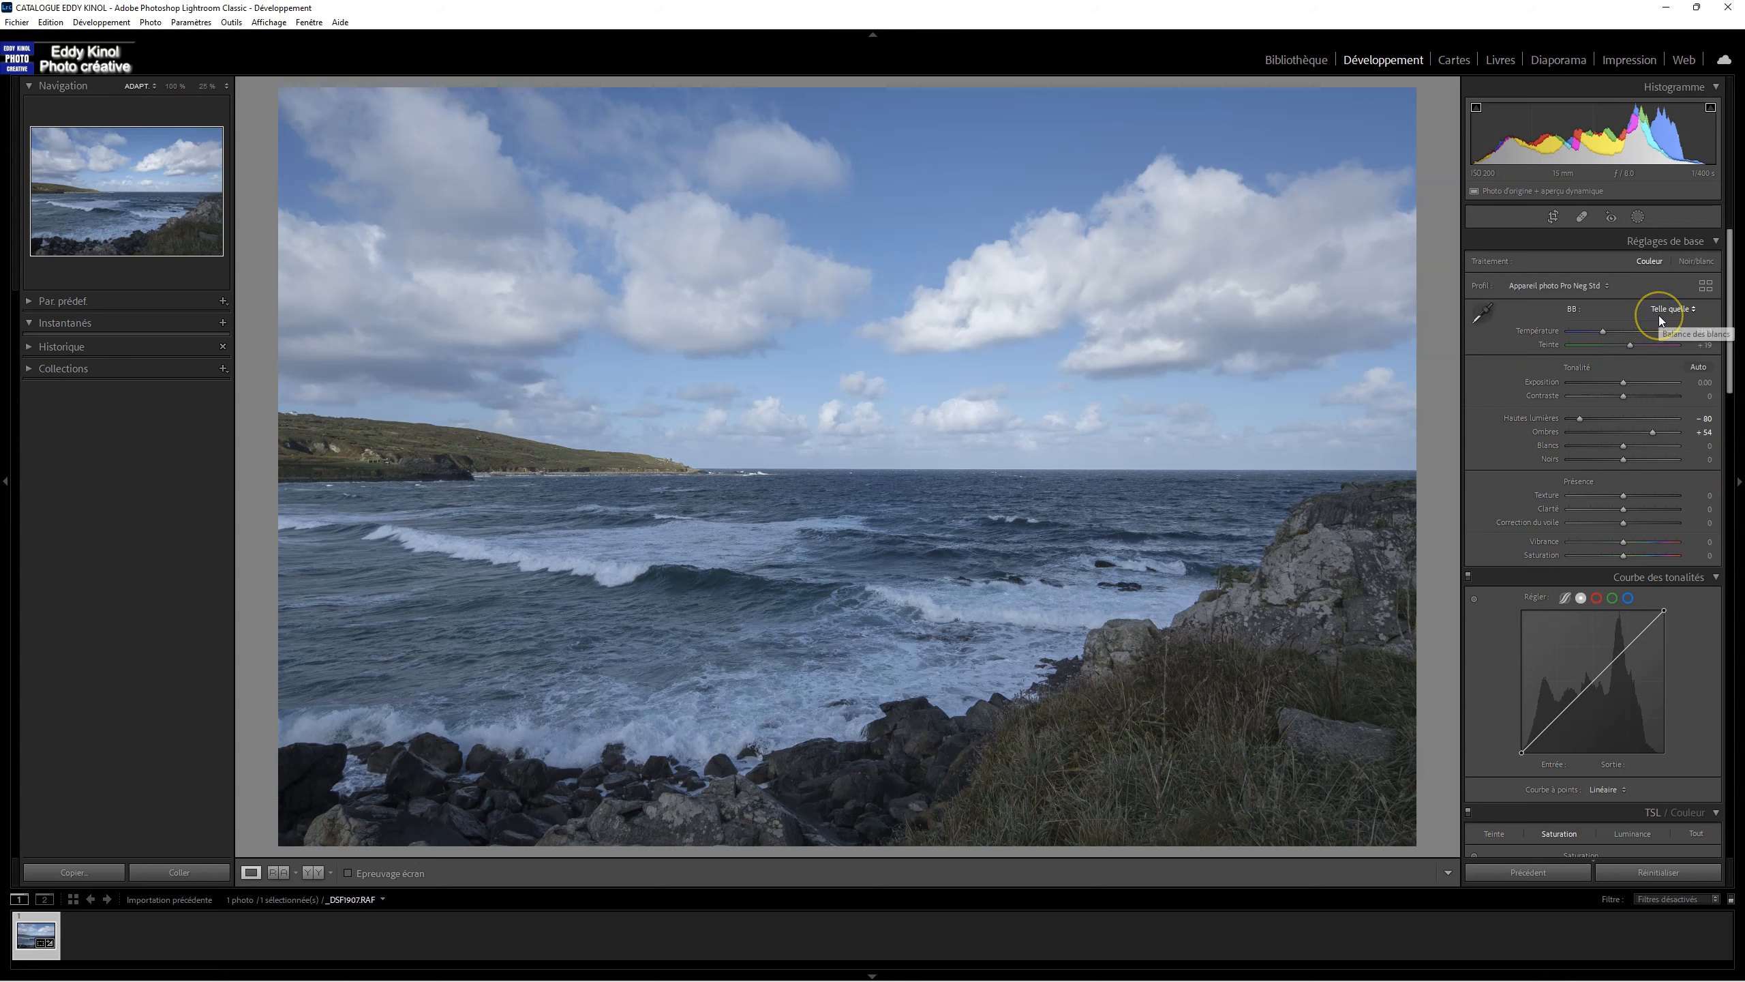
Step: Sample a neutral cloud area for the white balance and set Contraste to +38, checking against the original
left_click(1483, 313)
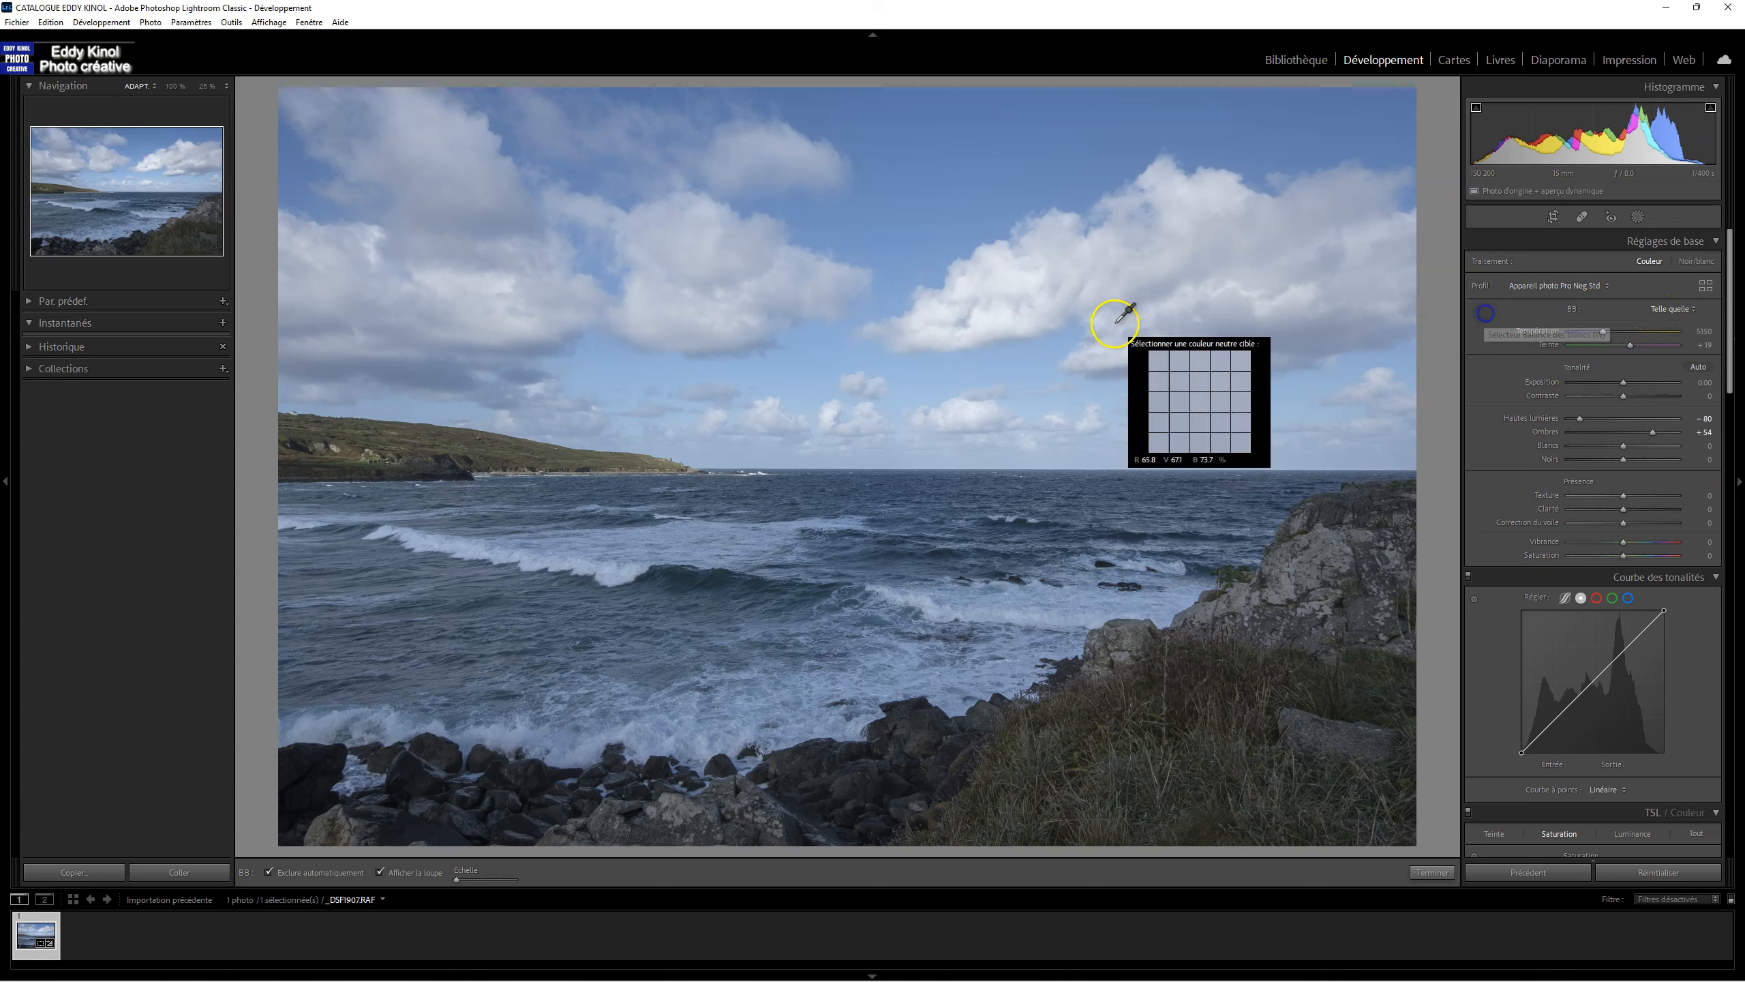
left_click(983, 327)
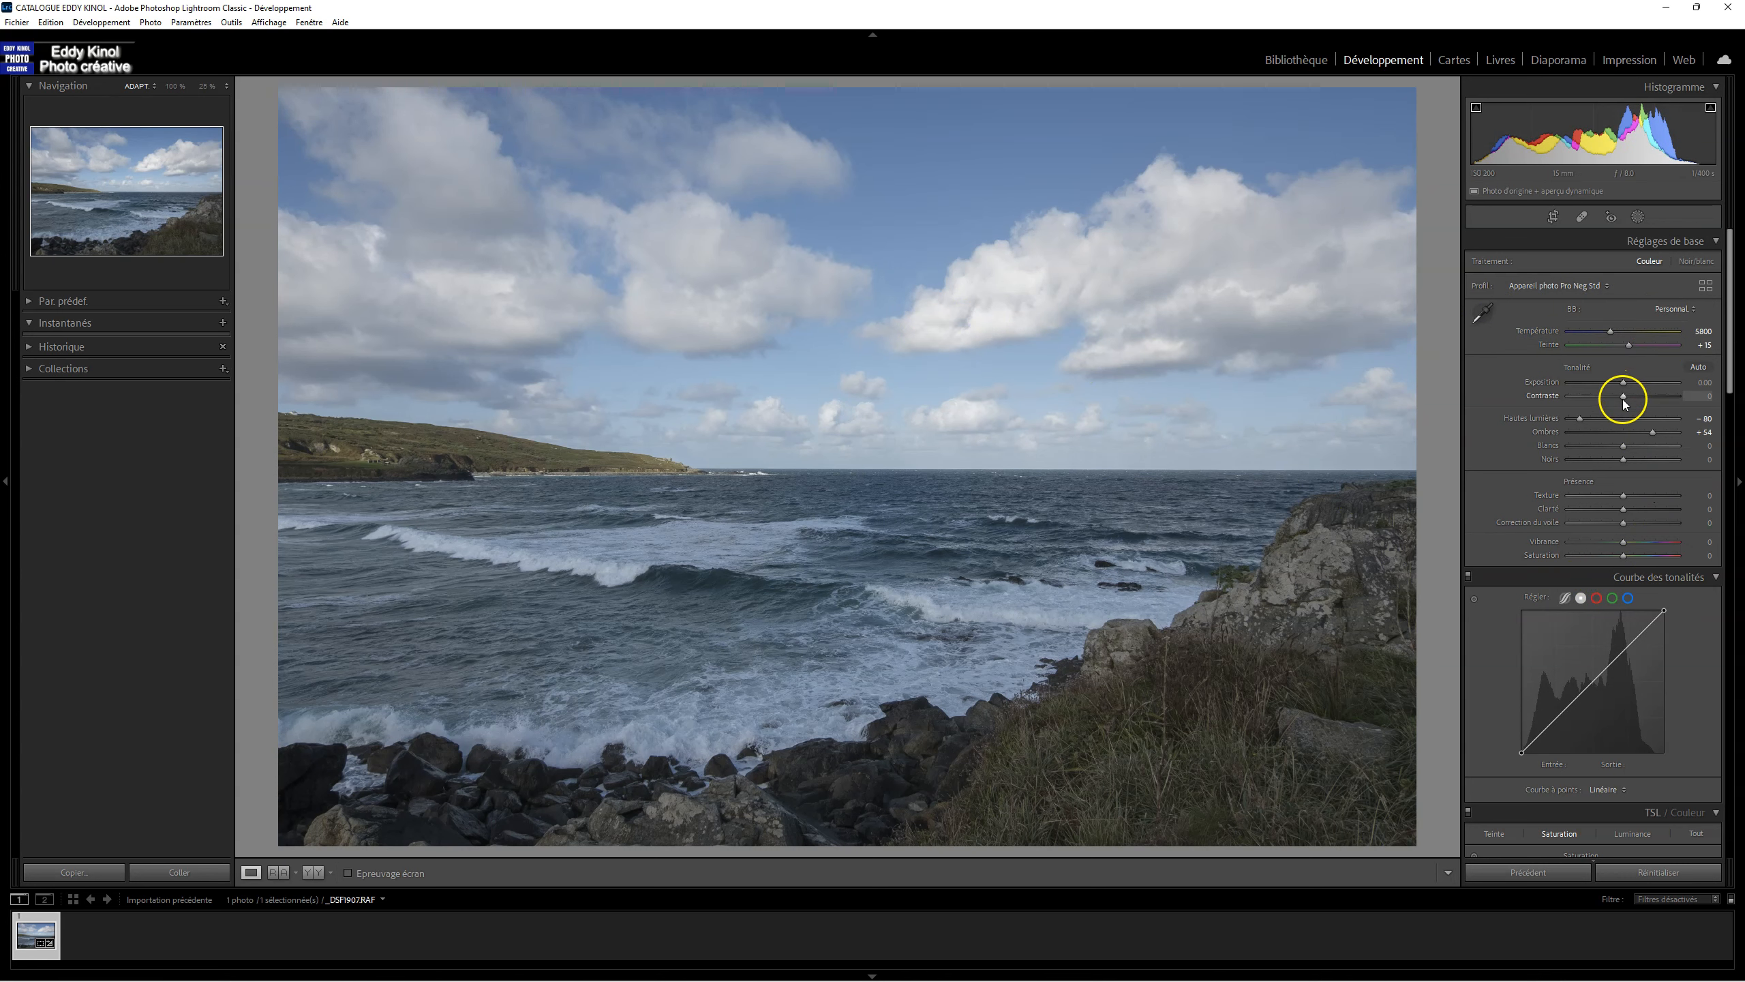
left_click_drag(1623, 397, 1645, 395)
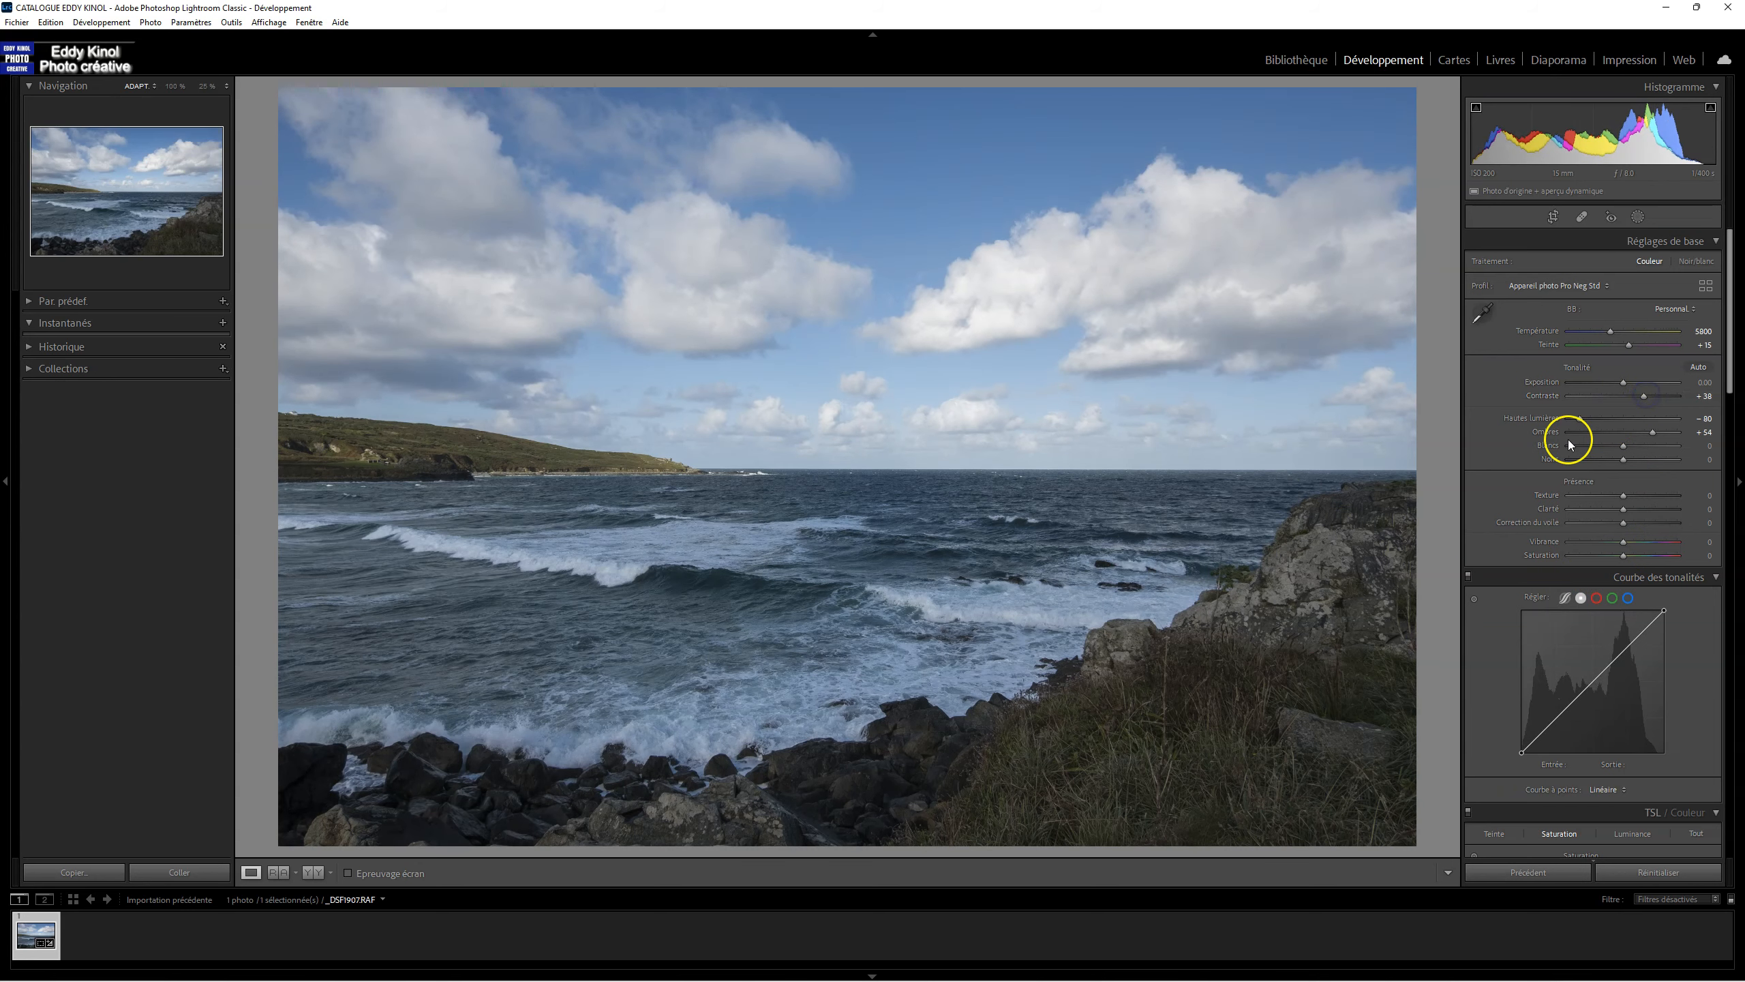
key("backslash")
key("backslash")
Step: Set the photo's Vibrance to +26
left_click_drag(1627, 545, 1639, 544)
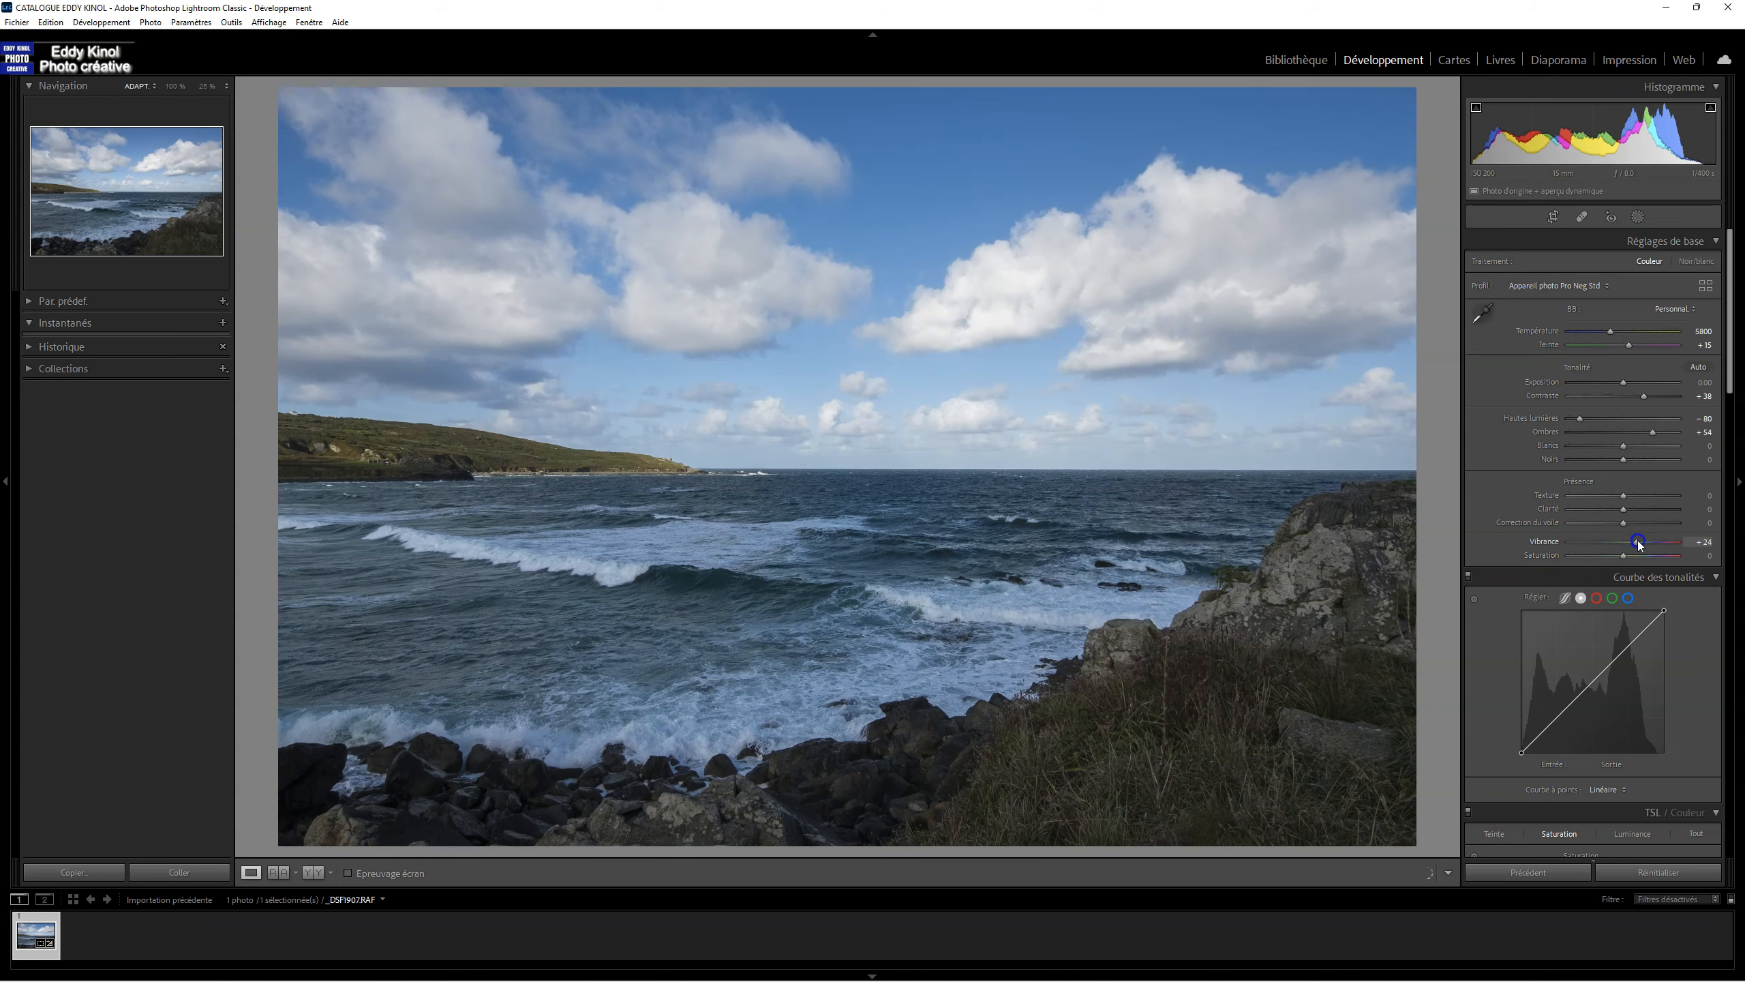
left_click(1622, 558)
double_click(1639, 543)
left_click(1623, 548)
left_click_drag(1626, 546, 1635, 545)
Step: View the developed photo full screen, return to the normal view and compare it with the original
key("f")
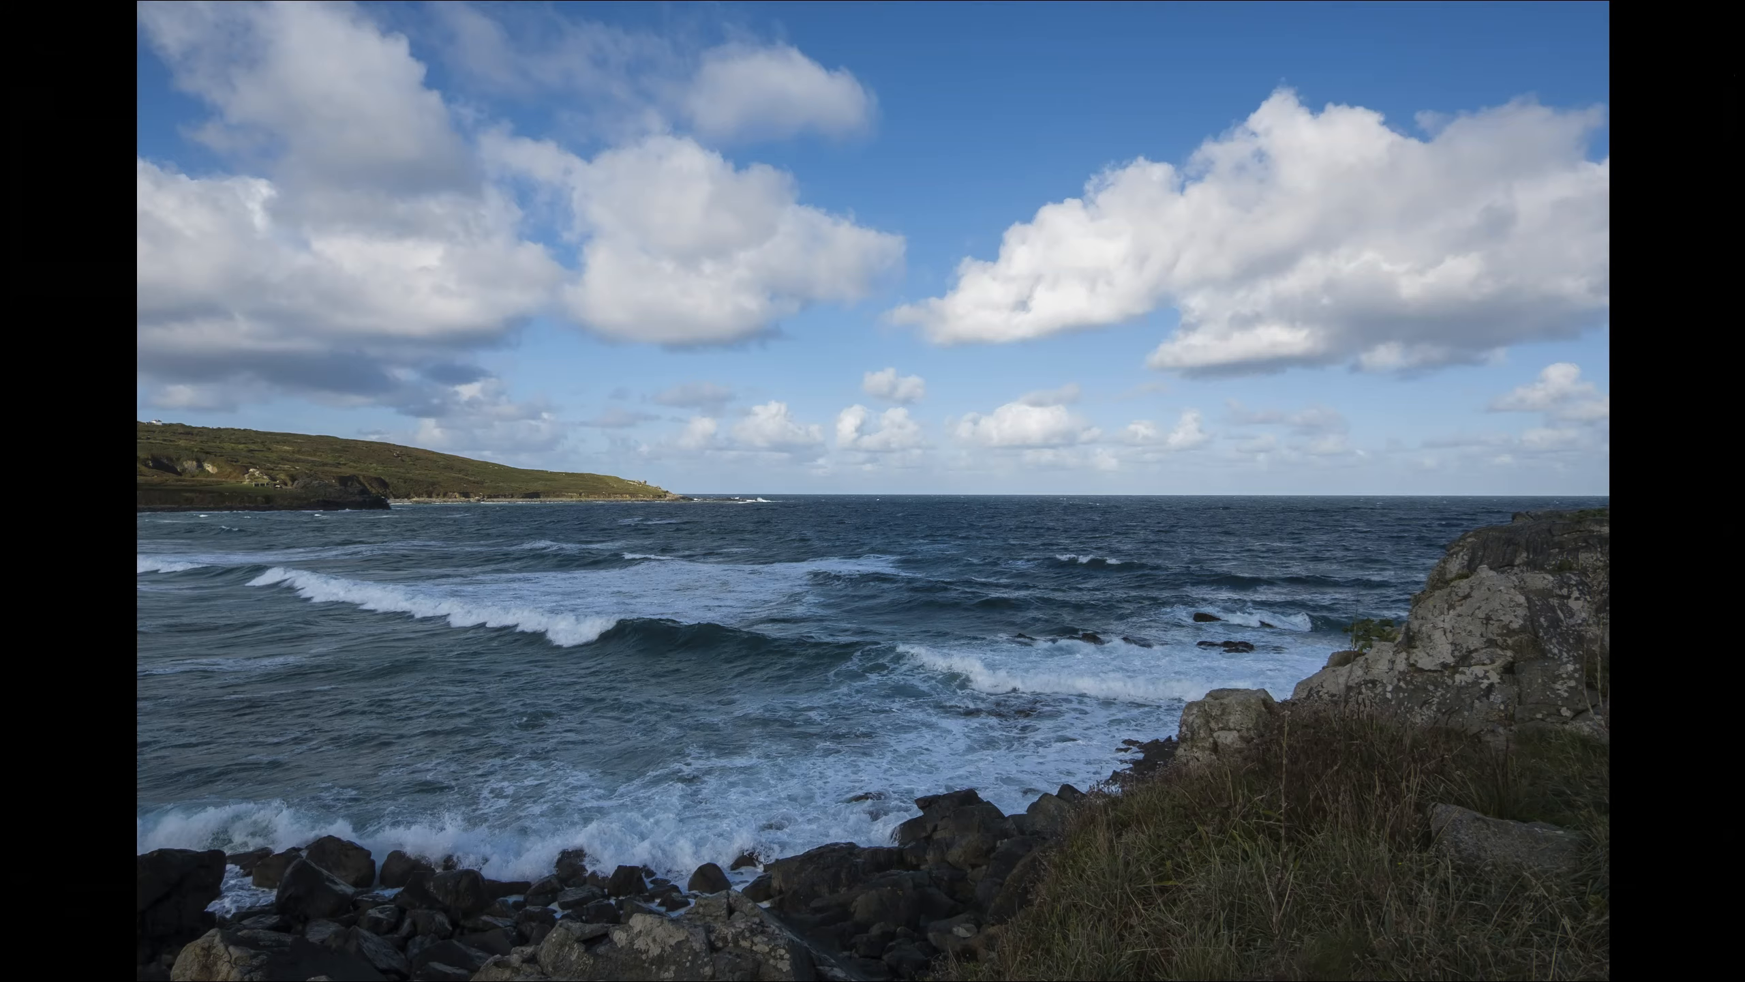
key("f")
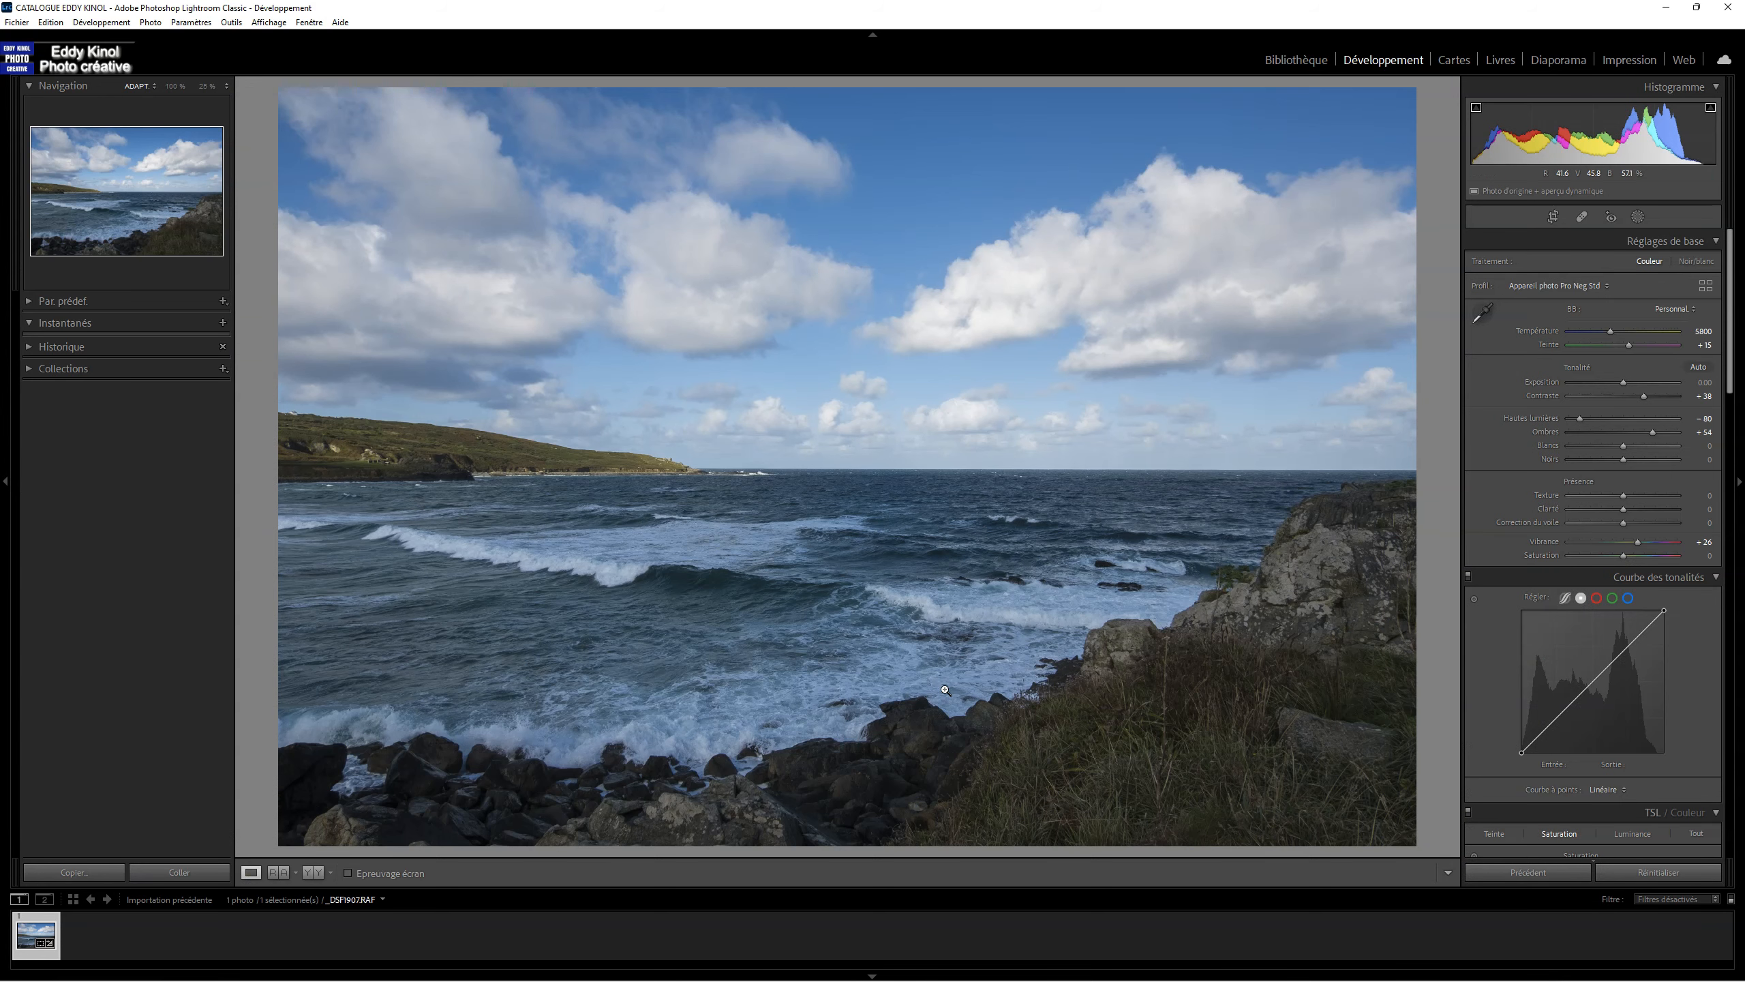
key("backslash")
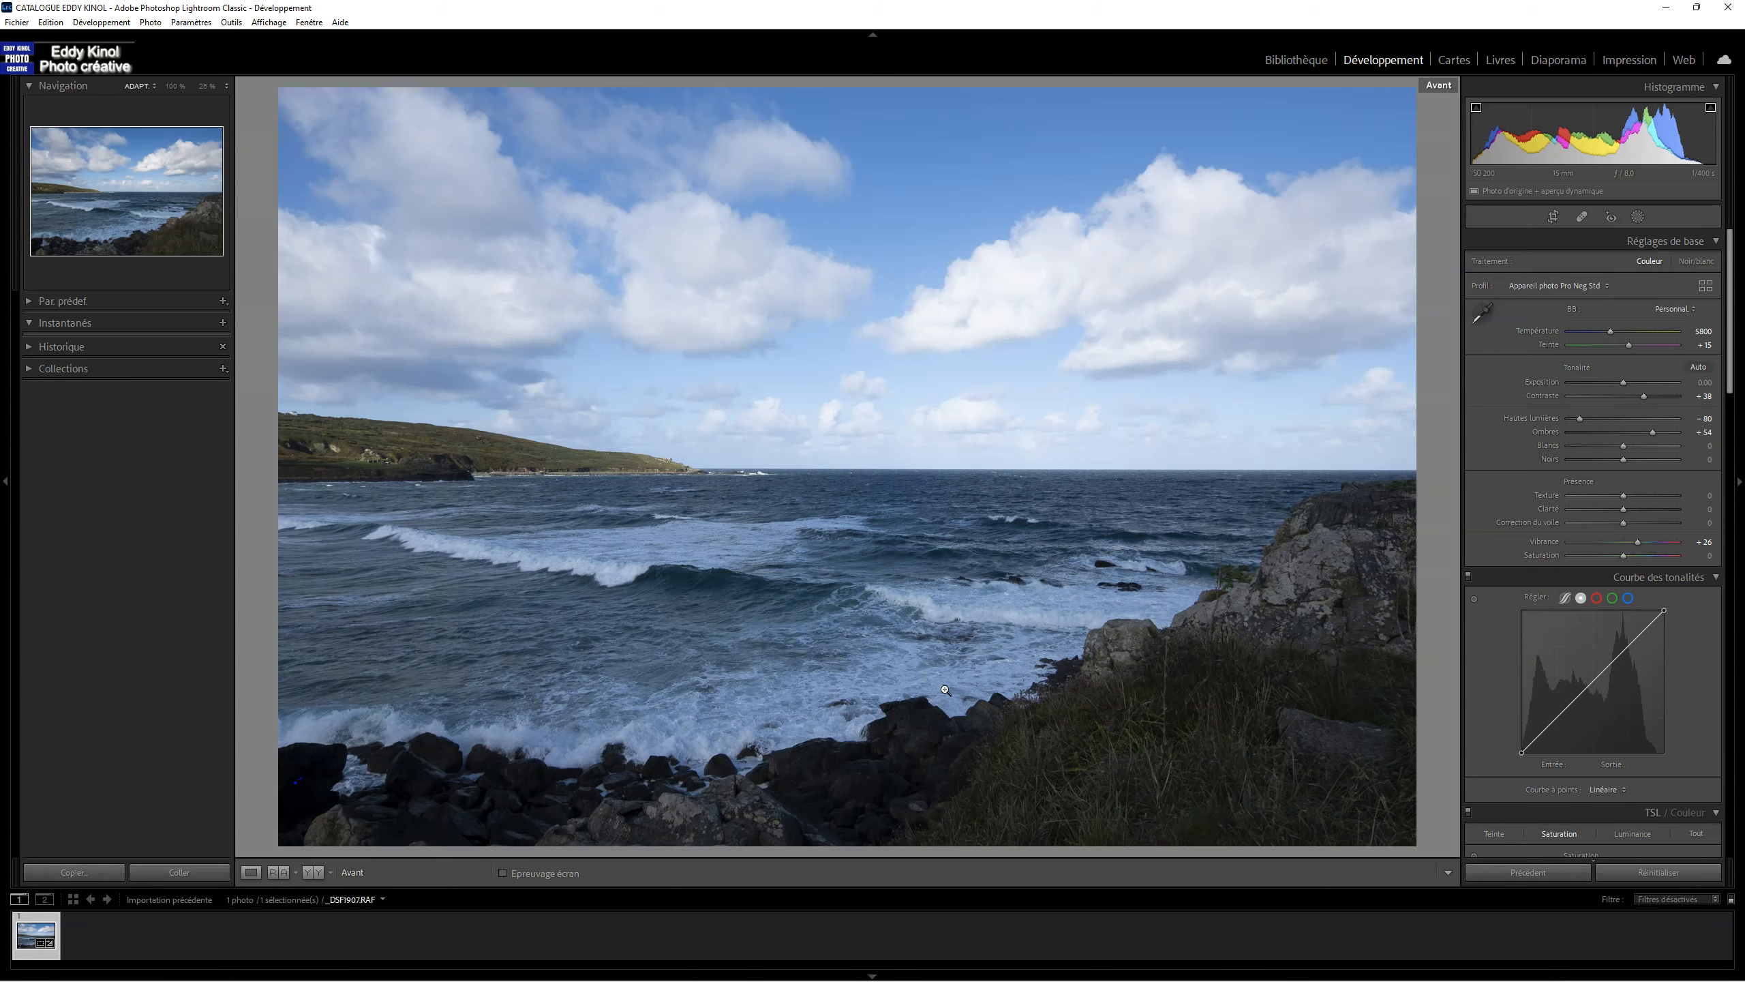
key("backslash")
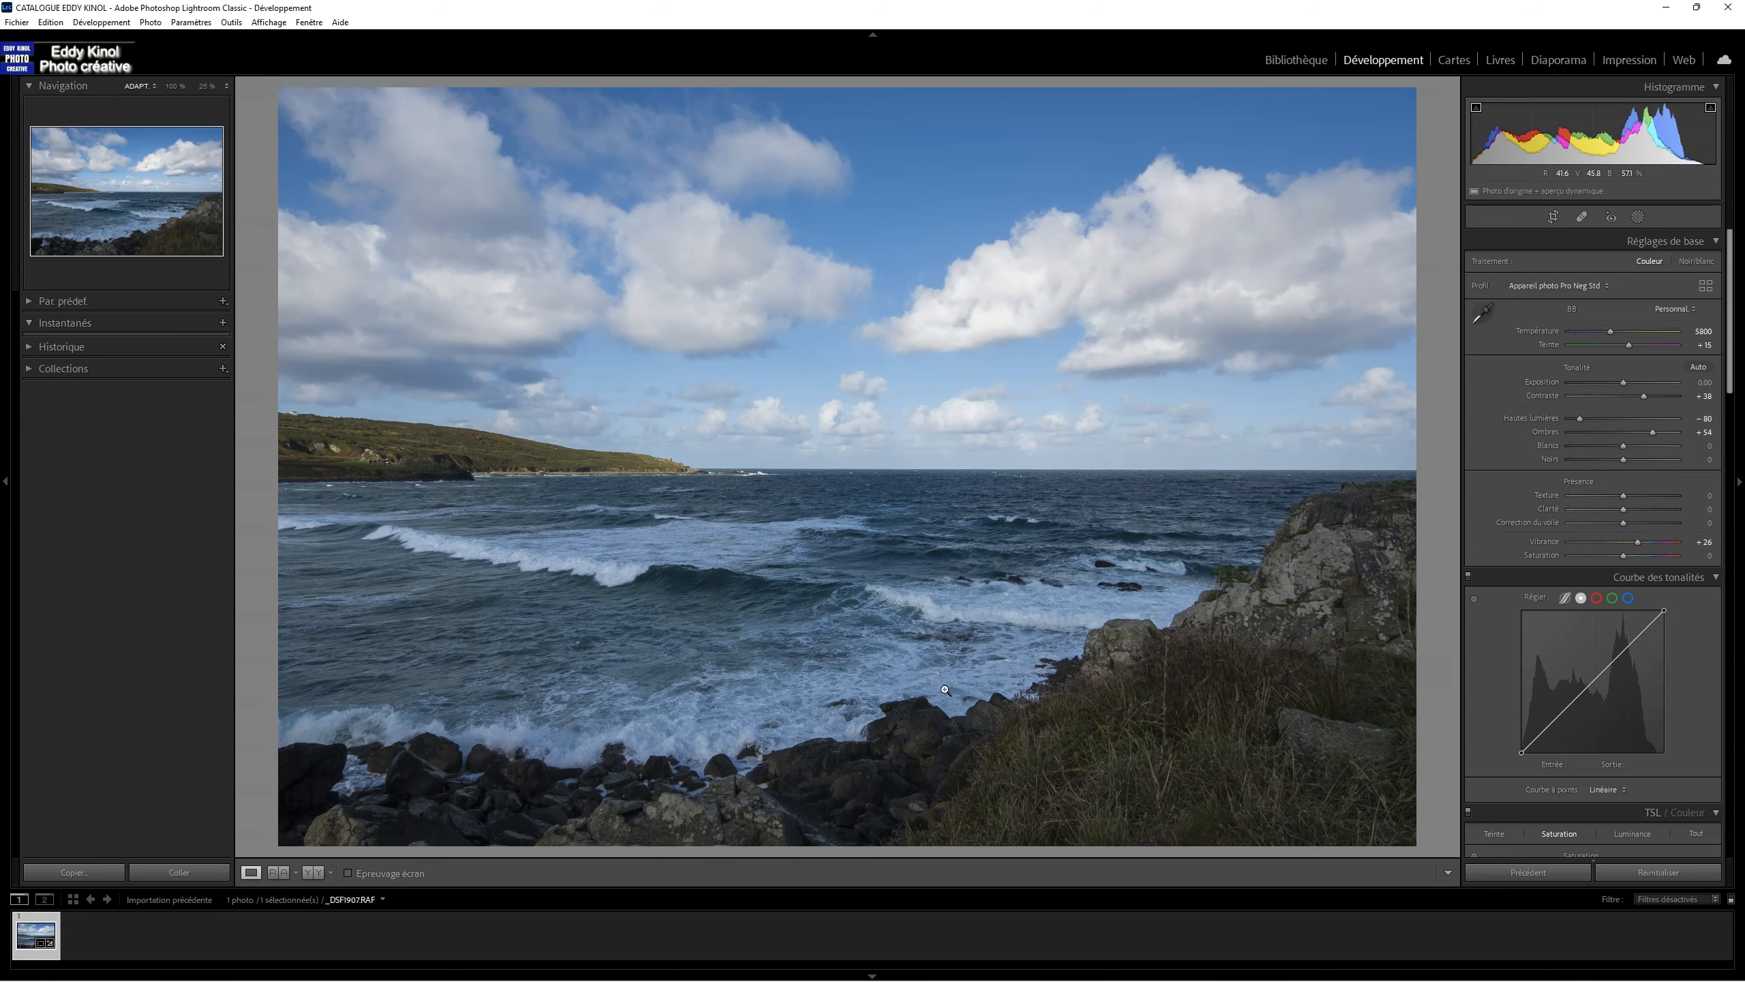
key("backslash")
key("backslash")
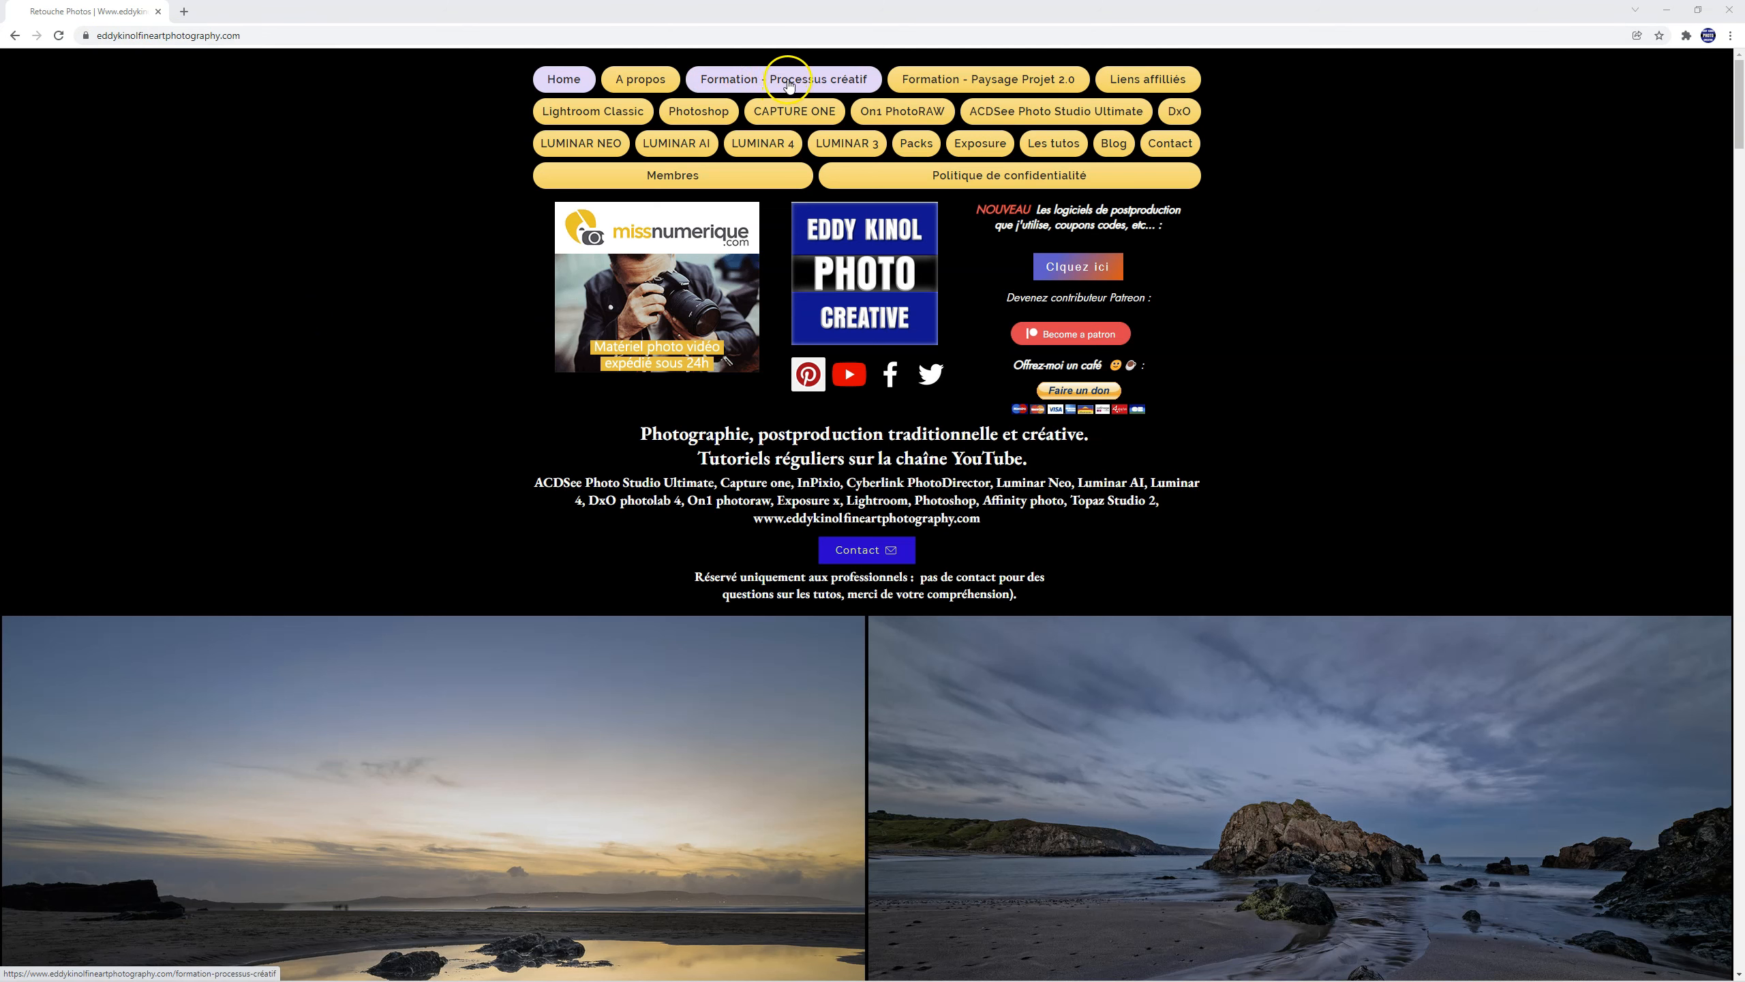
Step: Switch to the browser, open the site's Formation - Processus créatif page and open the landscape photography course playlist
left_click(789, 84)
scroll(1374, 564, "down", 3)
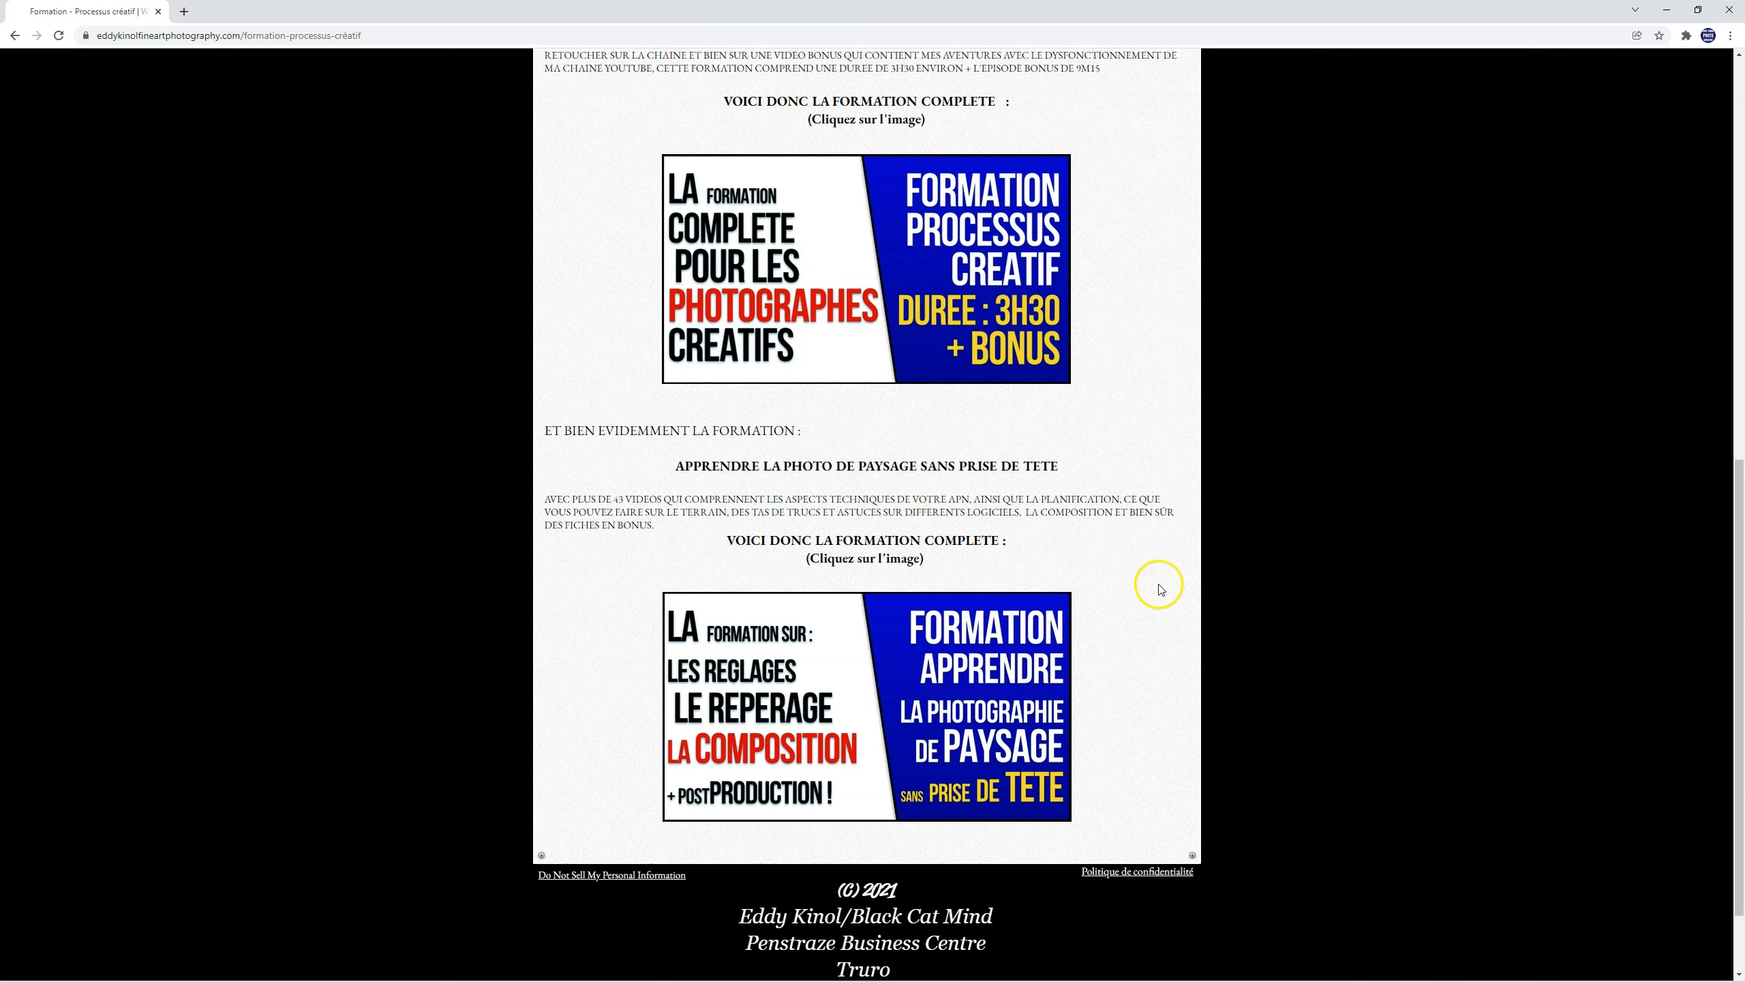
left_click(855, 712)
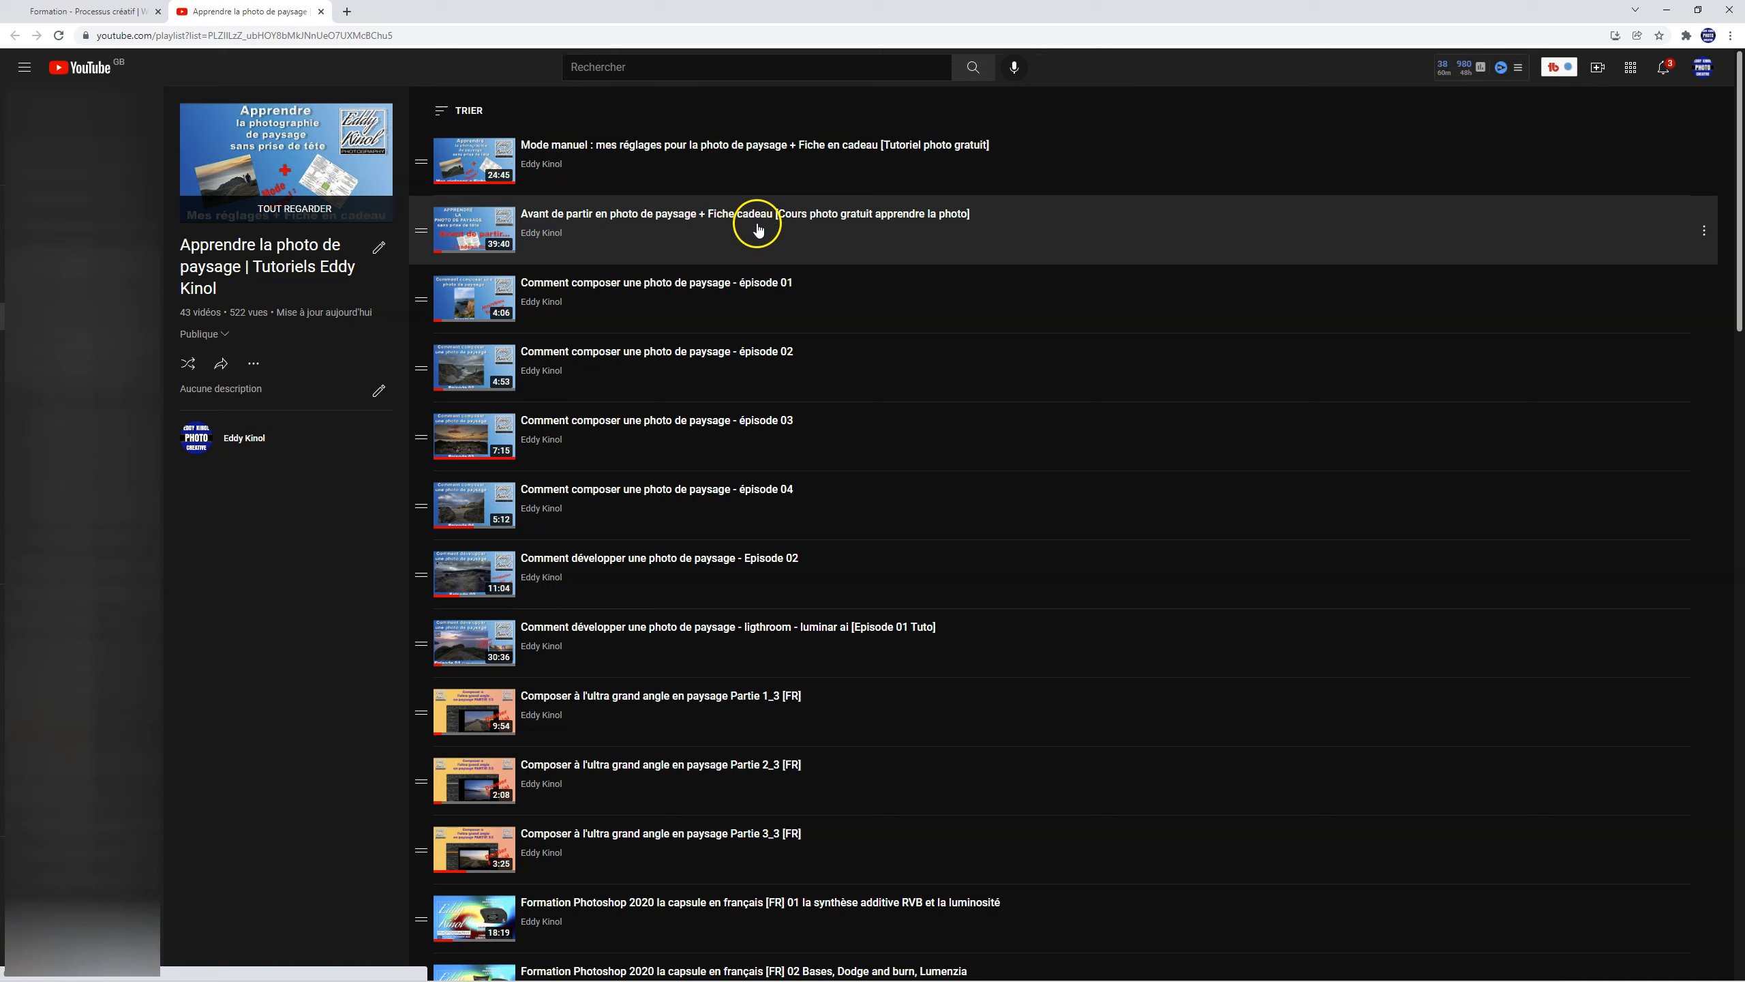
Step: Examine the list of videos in the landscape photography course playlist
scroll(682, 180, "down", 5)
scroll(684, 185, "up", 4)
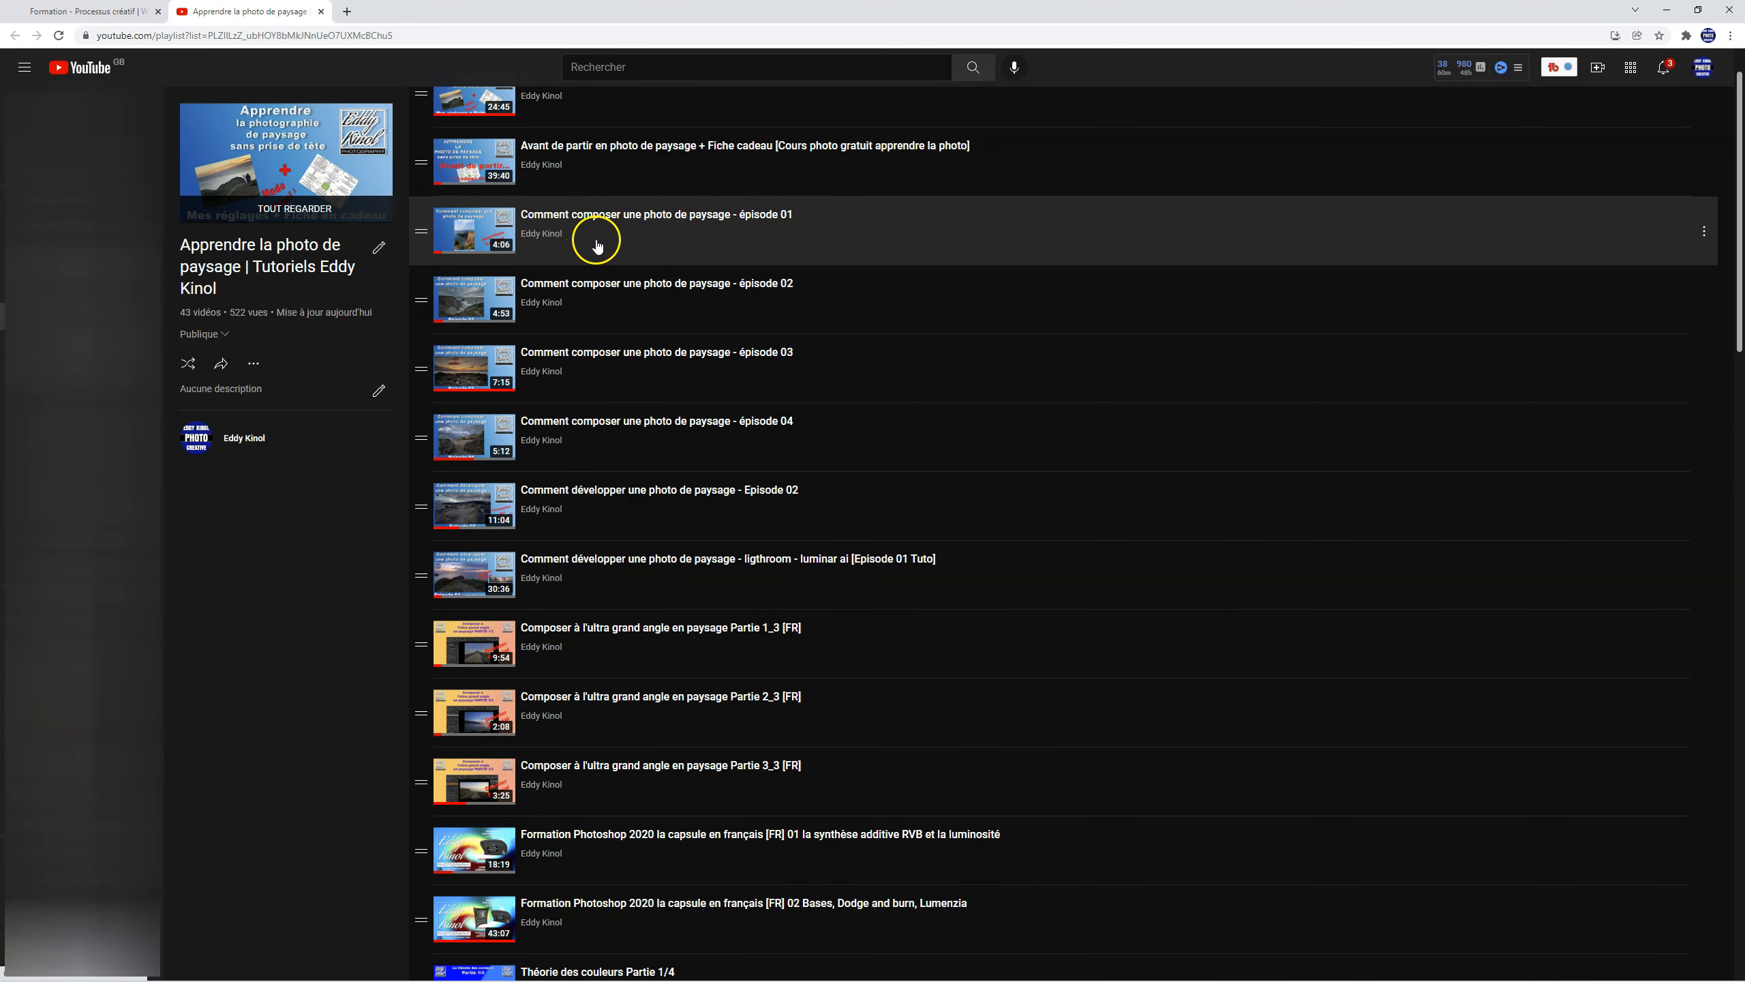
scroll(595, 246, "down", 3)
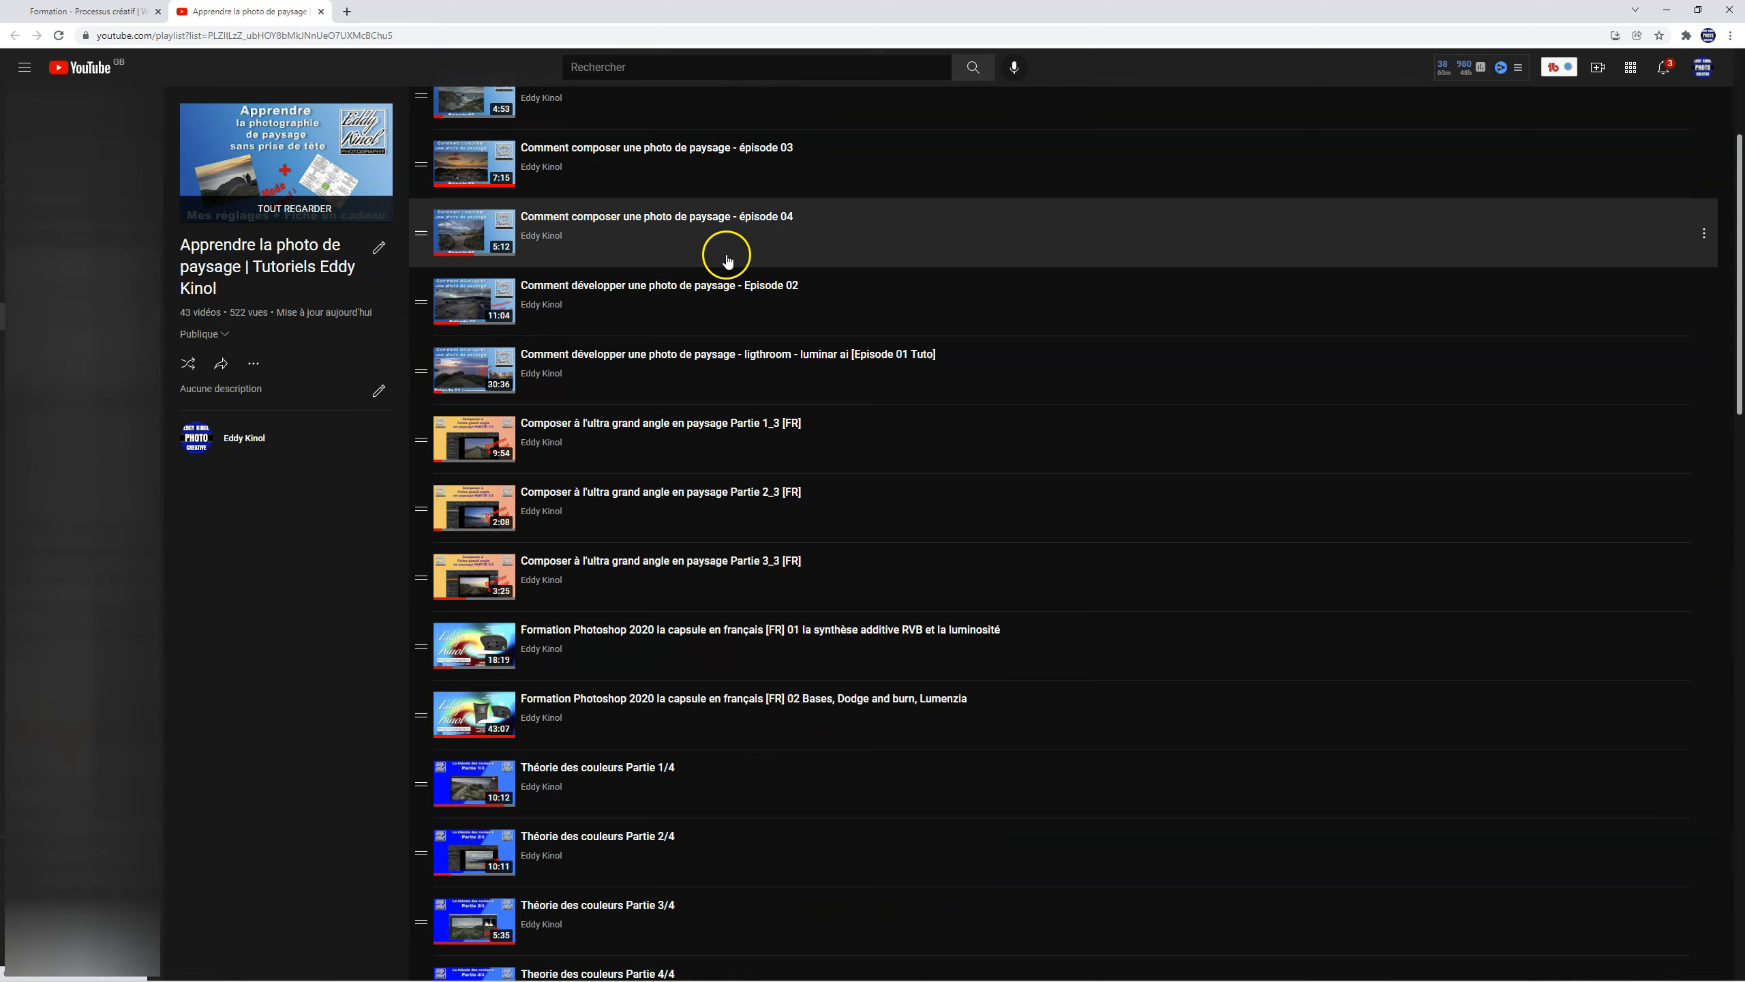
scroll(684, 271, "down", 4)
scroll(685, 269, "down", 3)
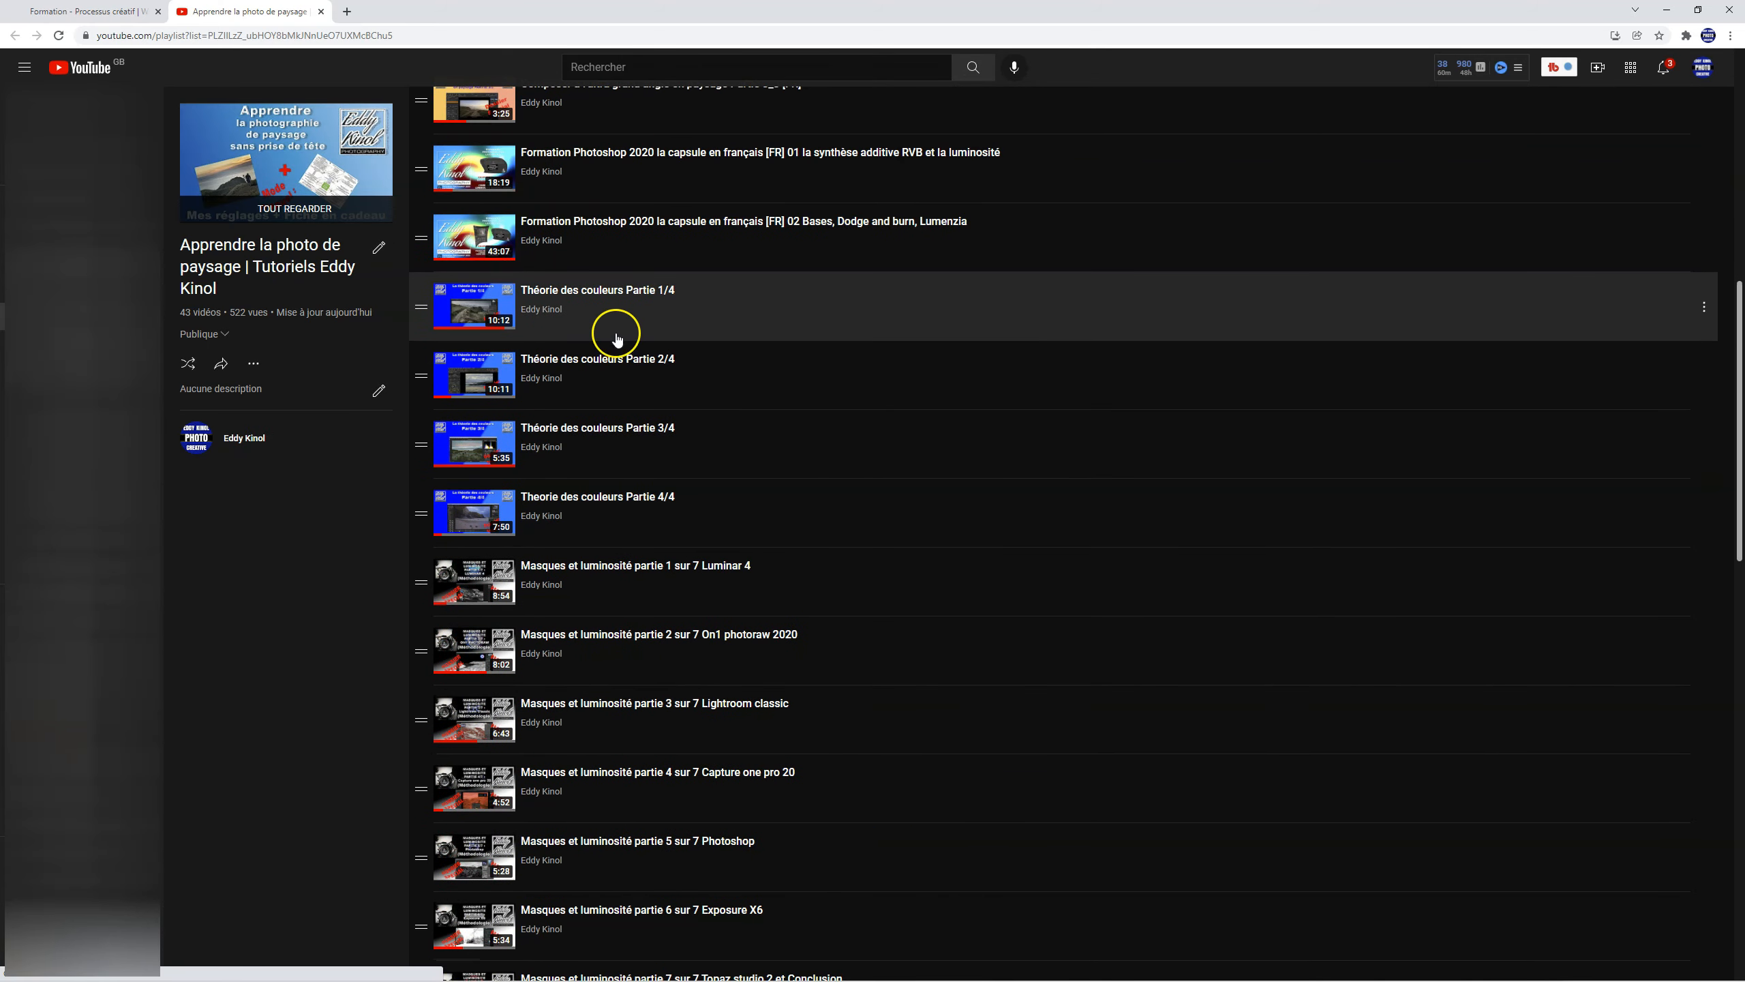
scroll(742, 461, "down", 4)
scroll(881, 575, "down", 7)
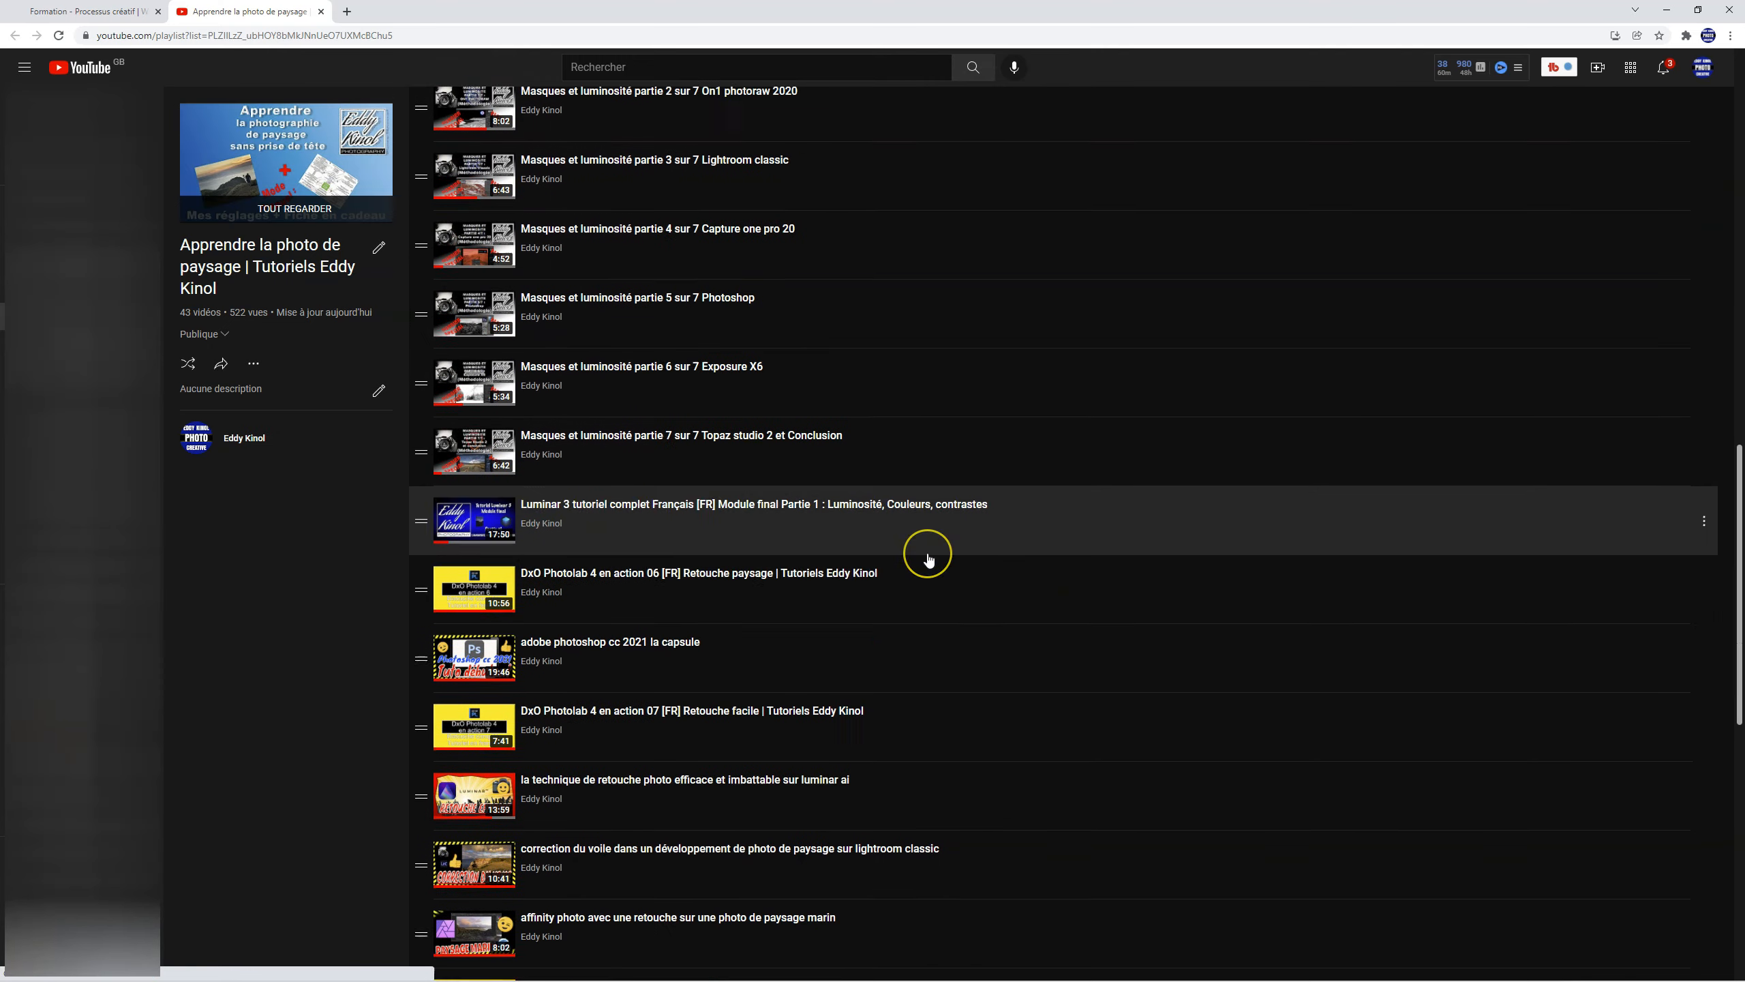
scroll(643, 649, "down", 8)
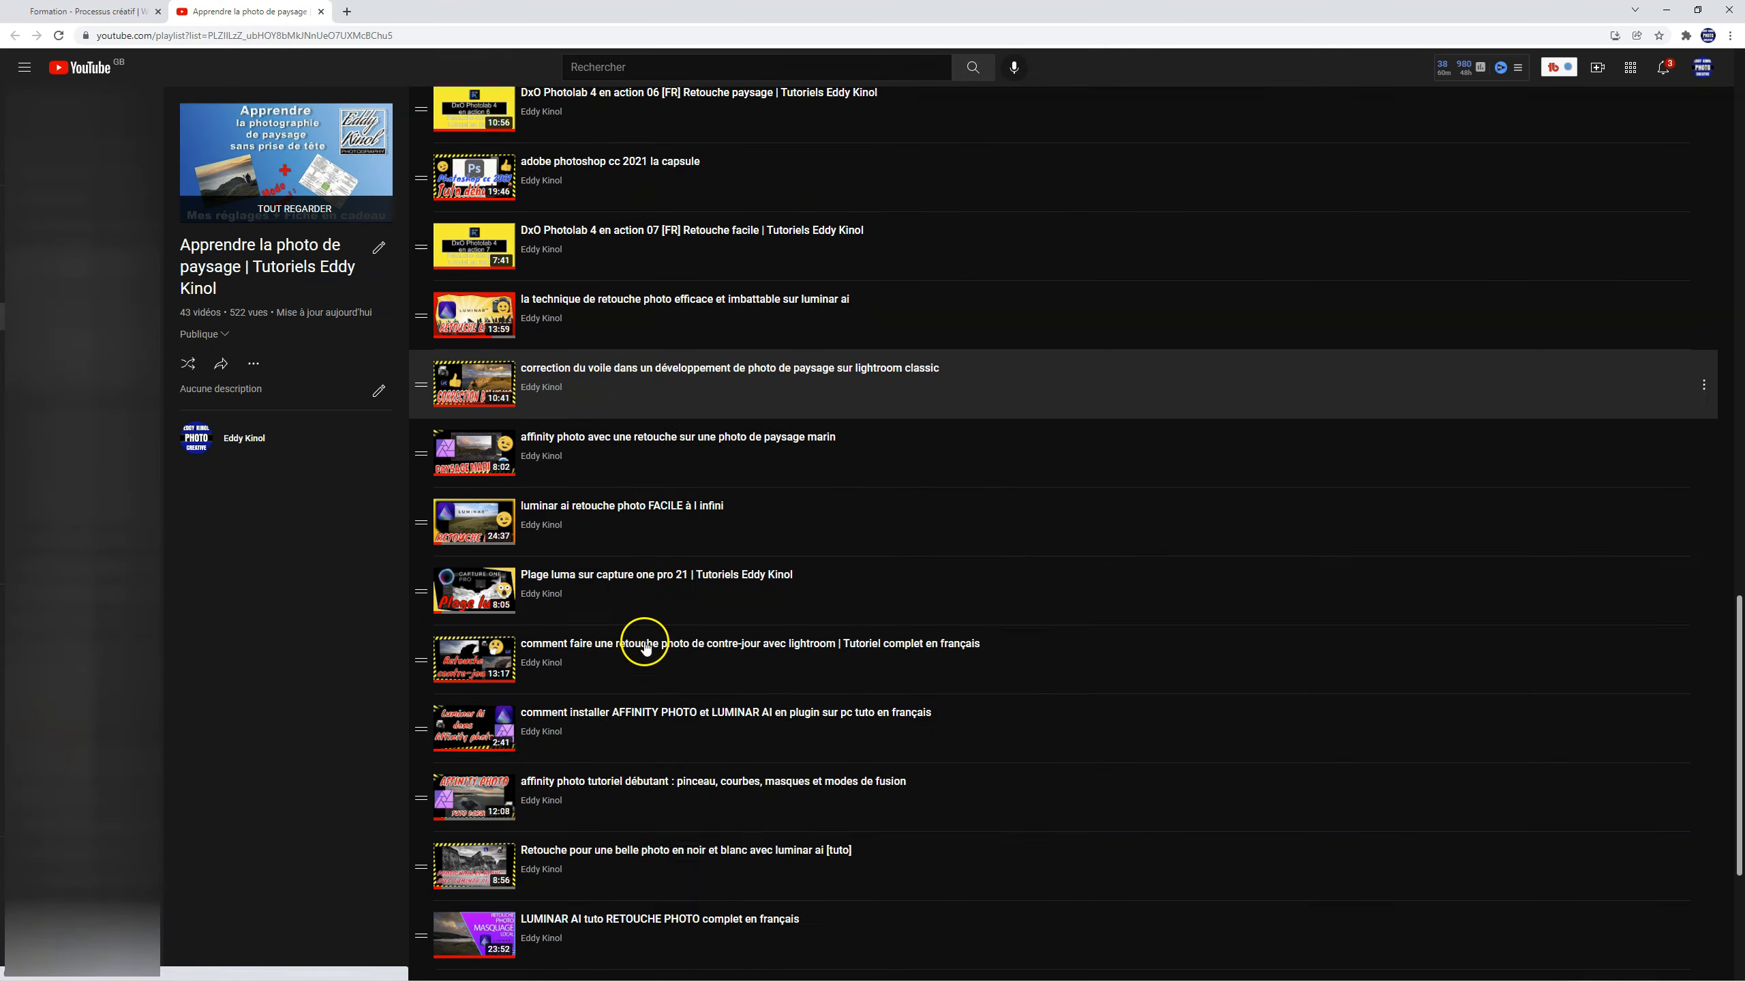
scroll(649, 636, "up", 20)
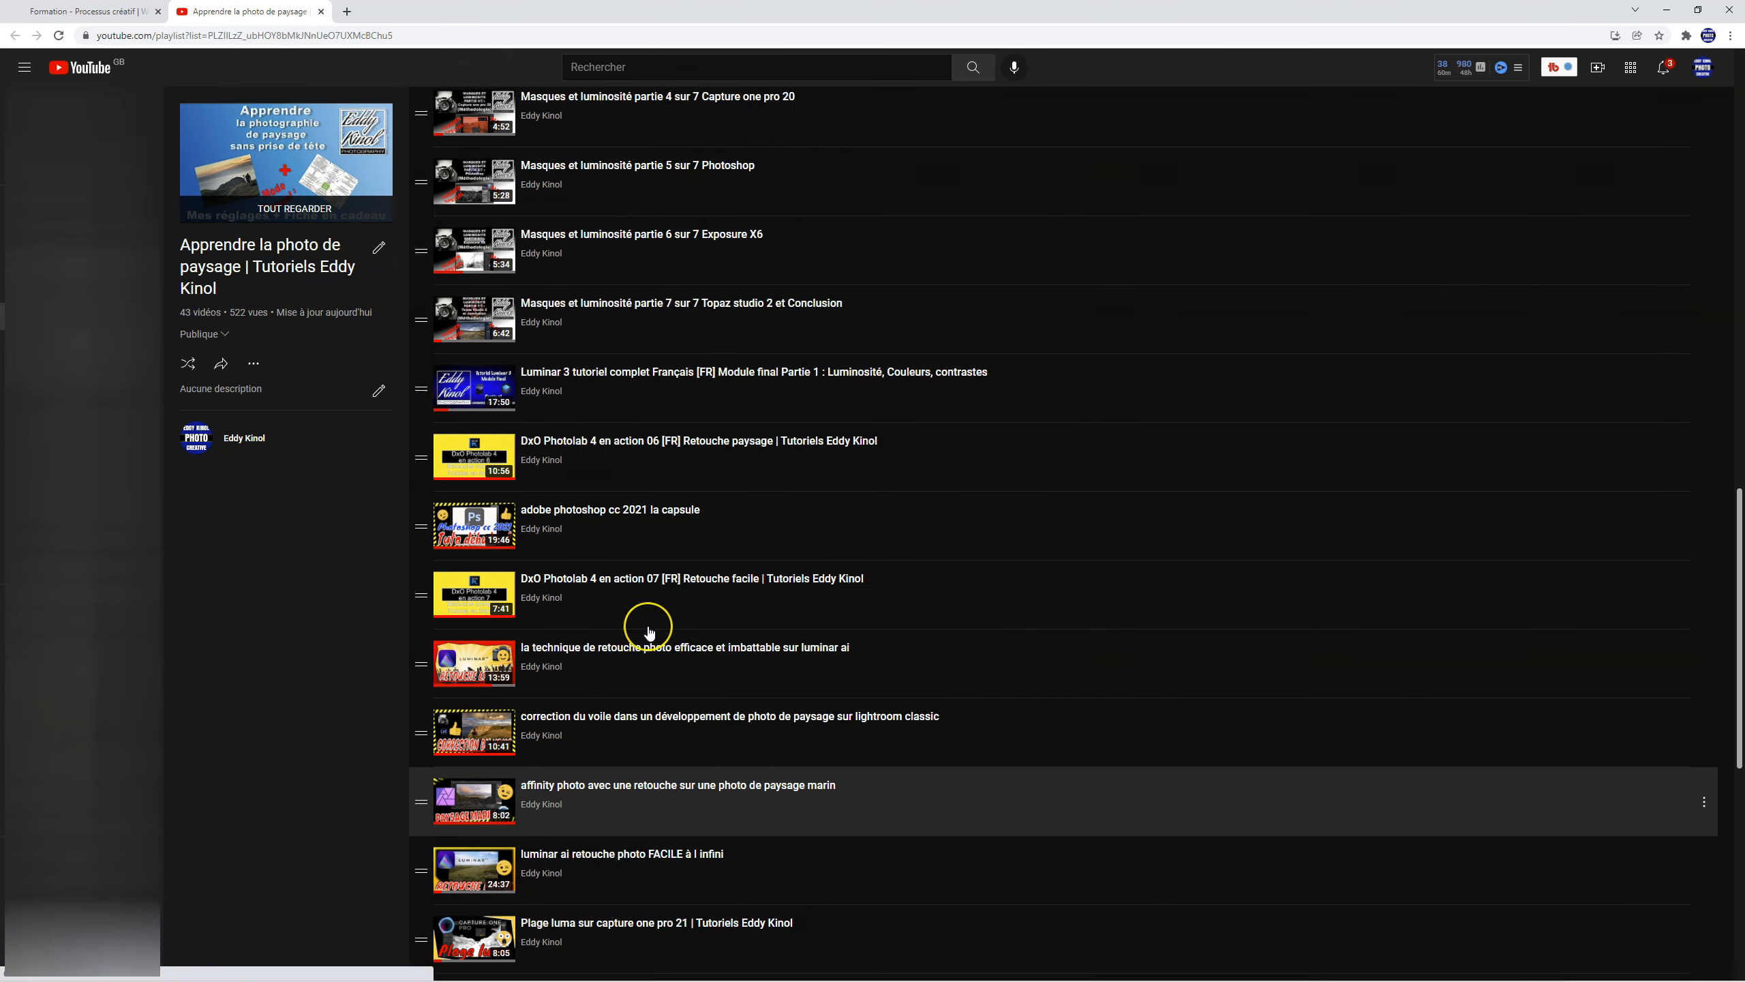
scroll(649, 632, "up", 3)
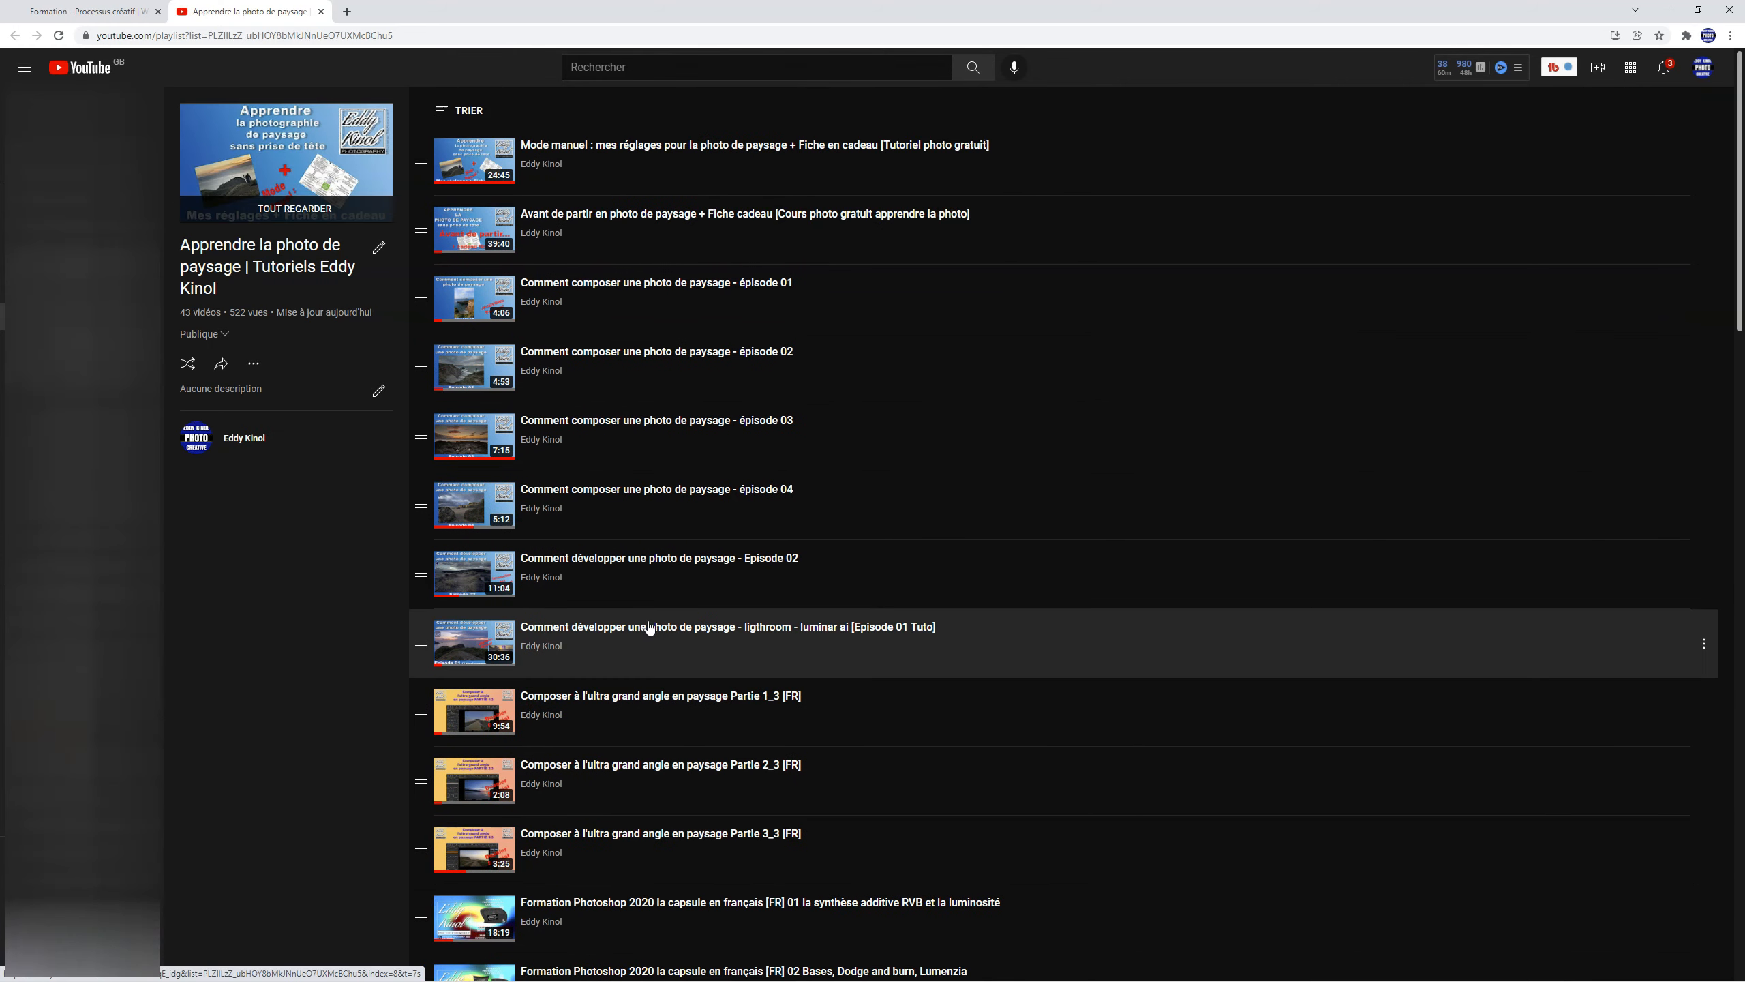
Step: Open the Formation Processus Creatif playlist from the training page, look through its videos and return to that page
left_click(109, 8)
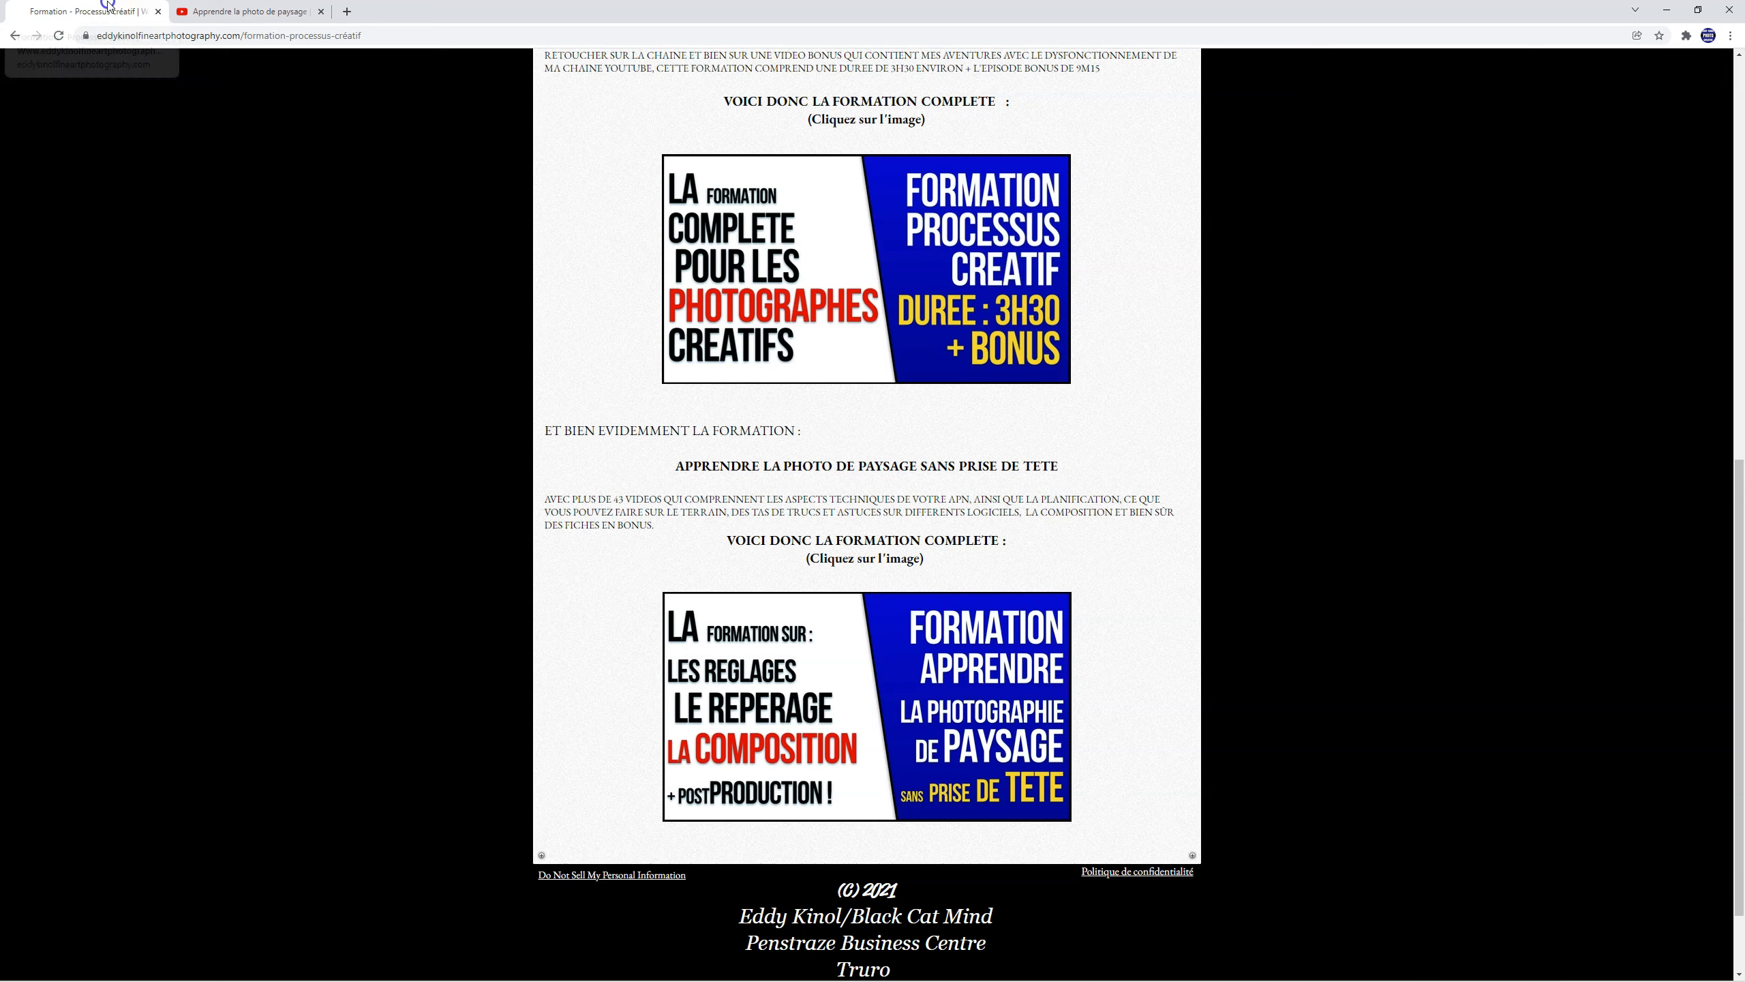
left_click(899, 240)
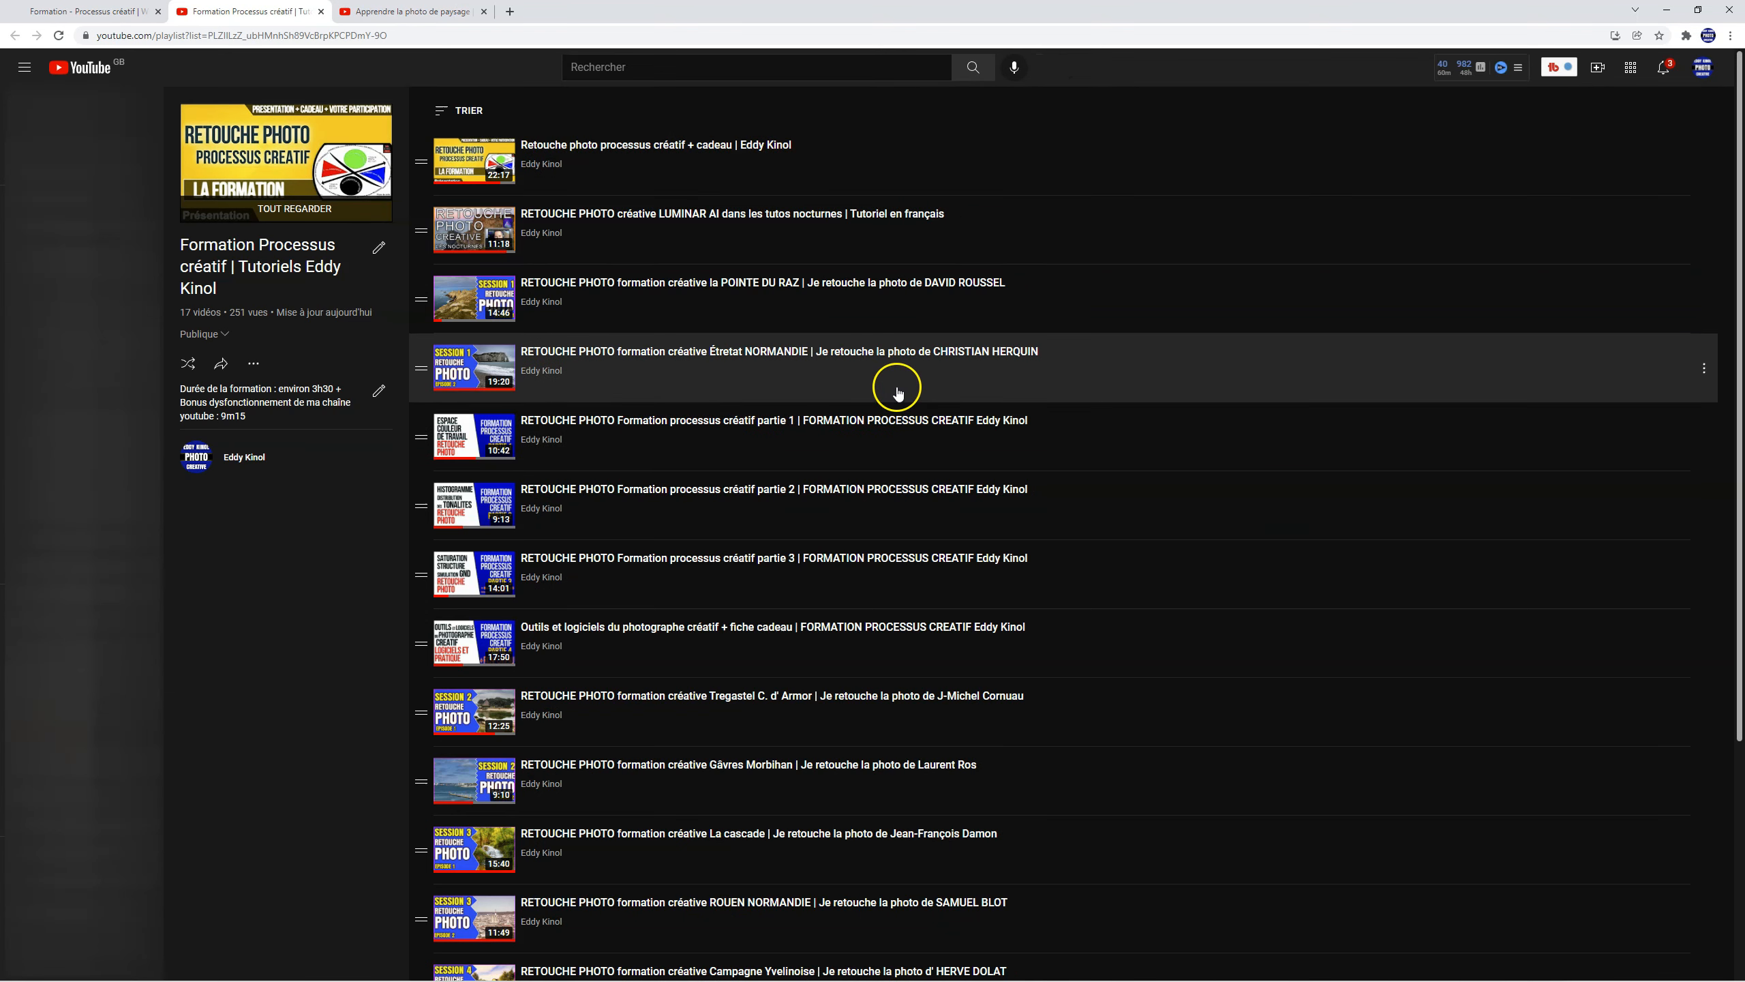
scroll(912, 446, "down", 4)
scroll(908, 439, "up", 4)
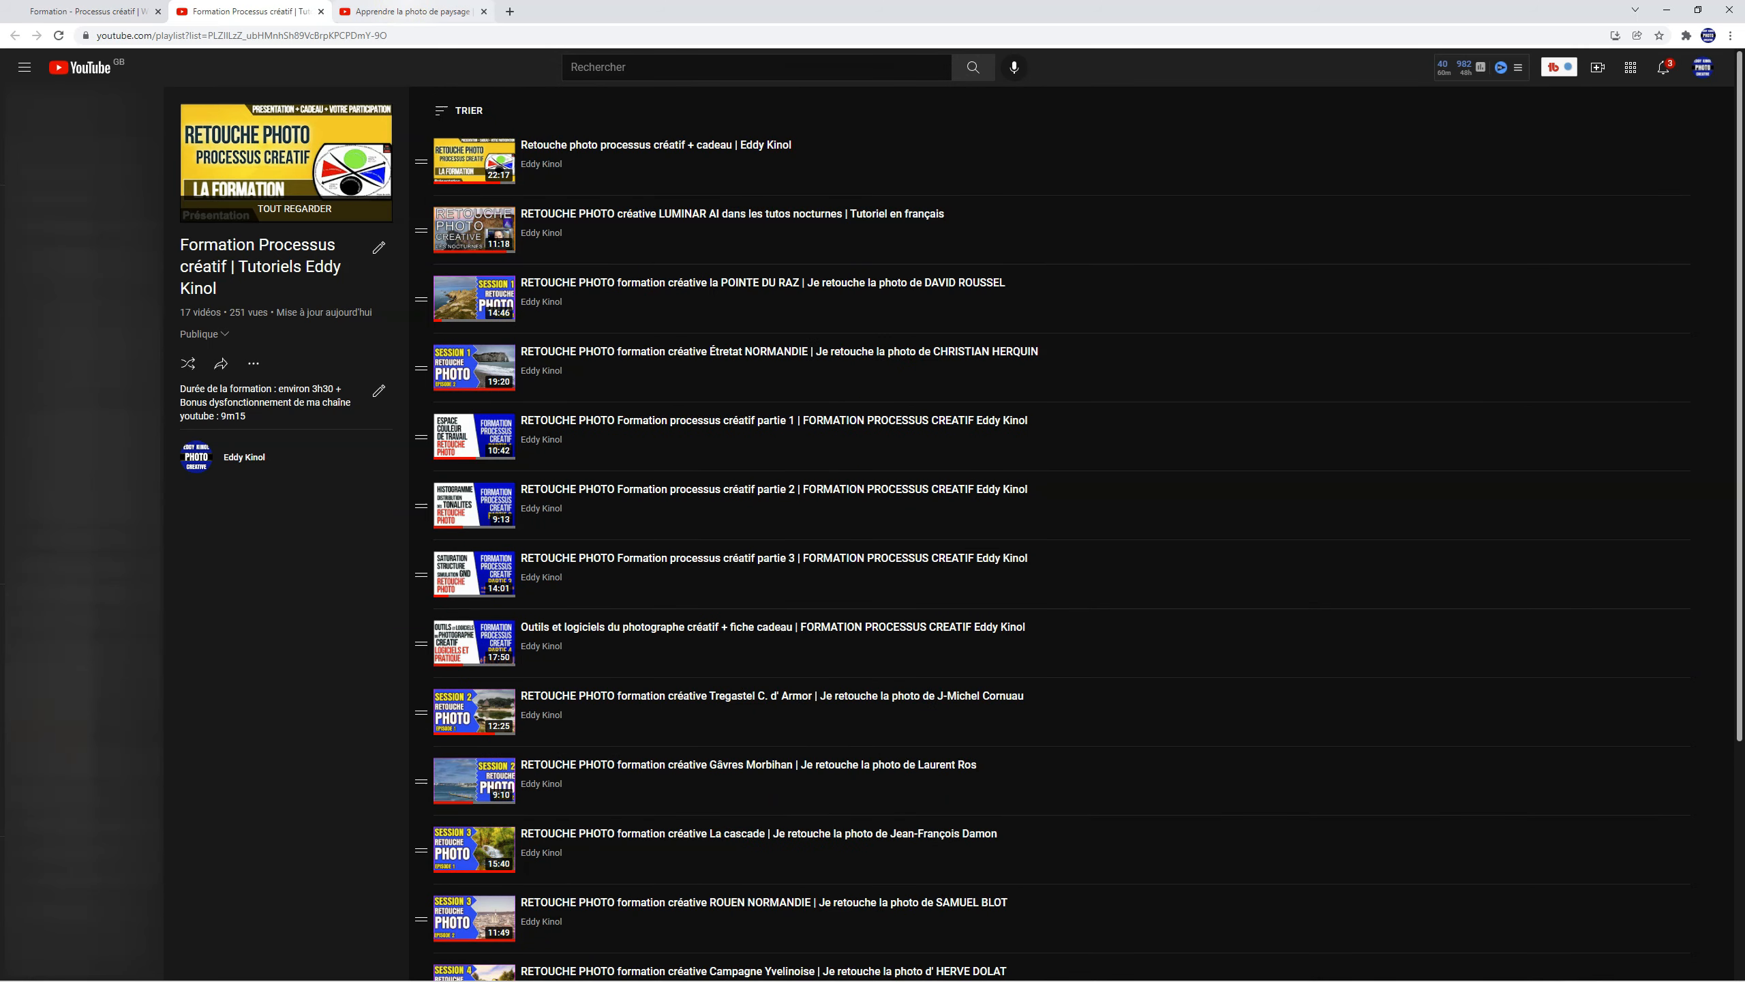
left_click(83, 11)
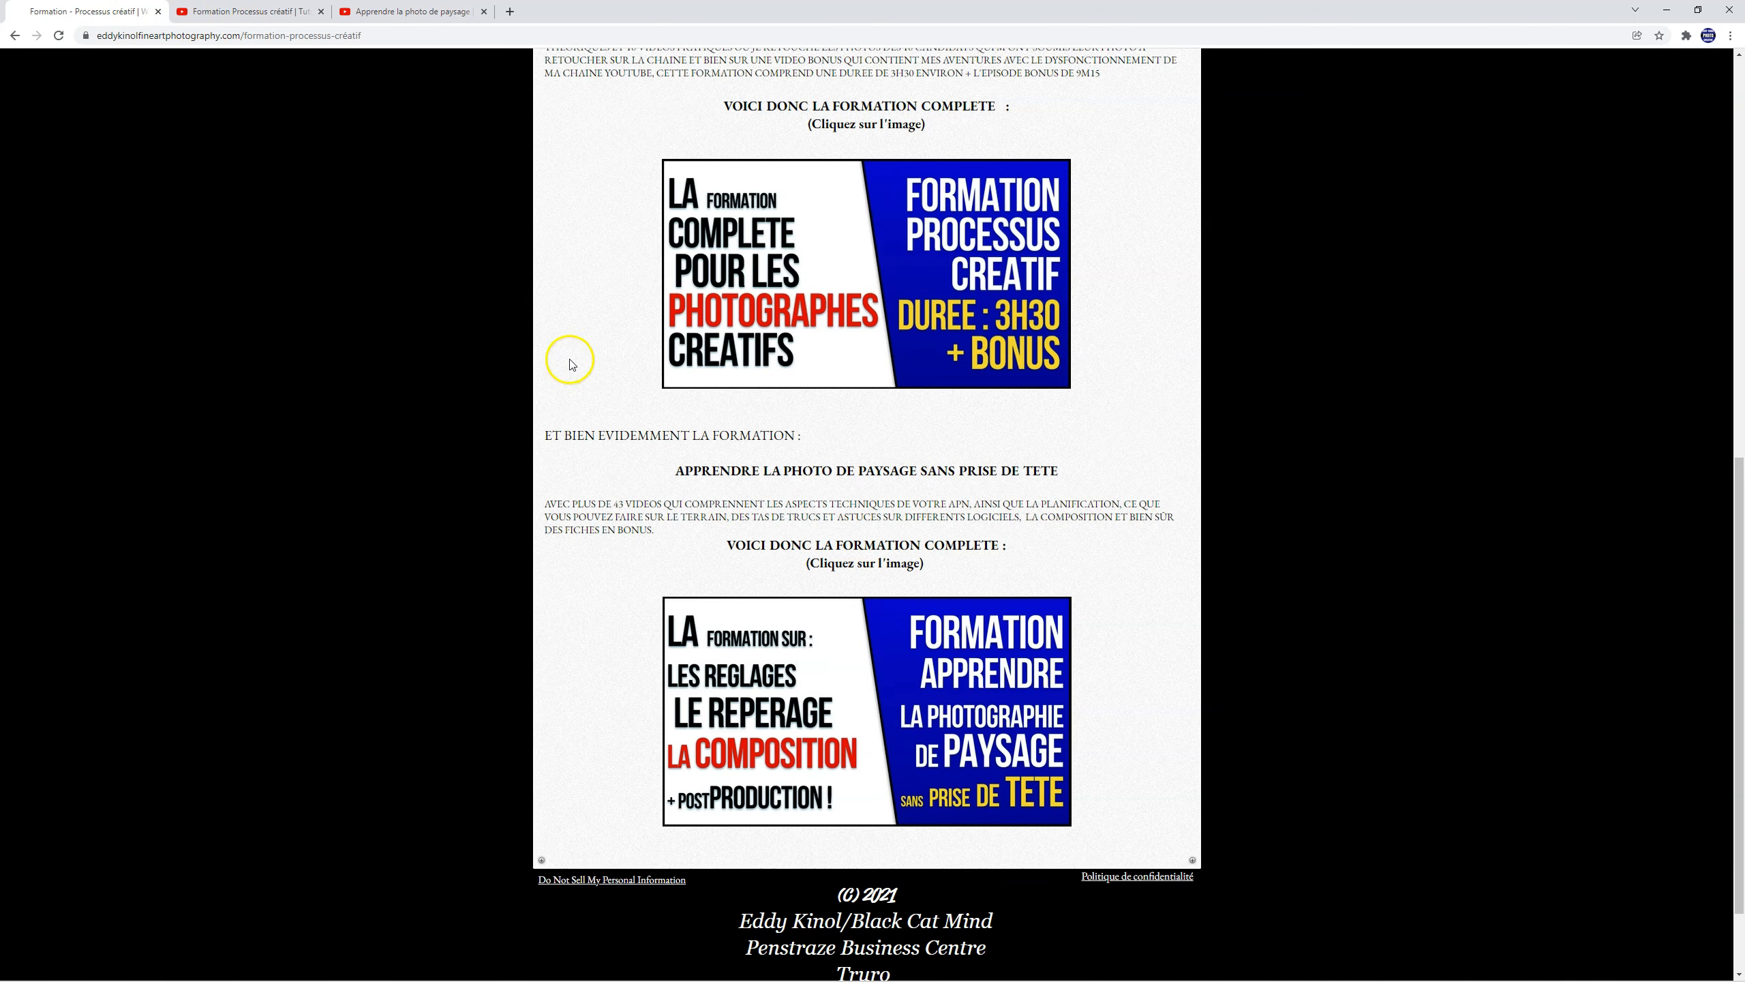
Step: Open the Formation - Paysage Projet 2.0 page, open its Projet 2.0 playlist and look through the videos
scroll(735, 416, "up", 9)
scroll(735, 417, "up", 3)
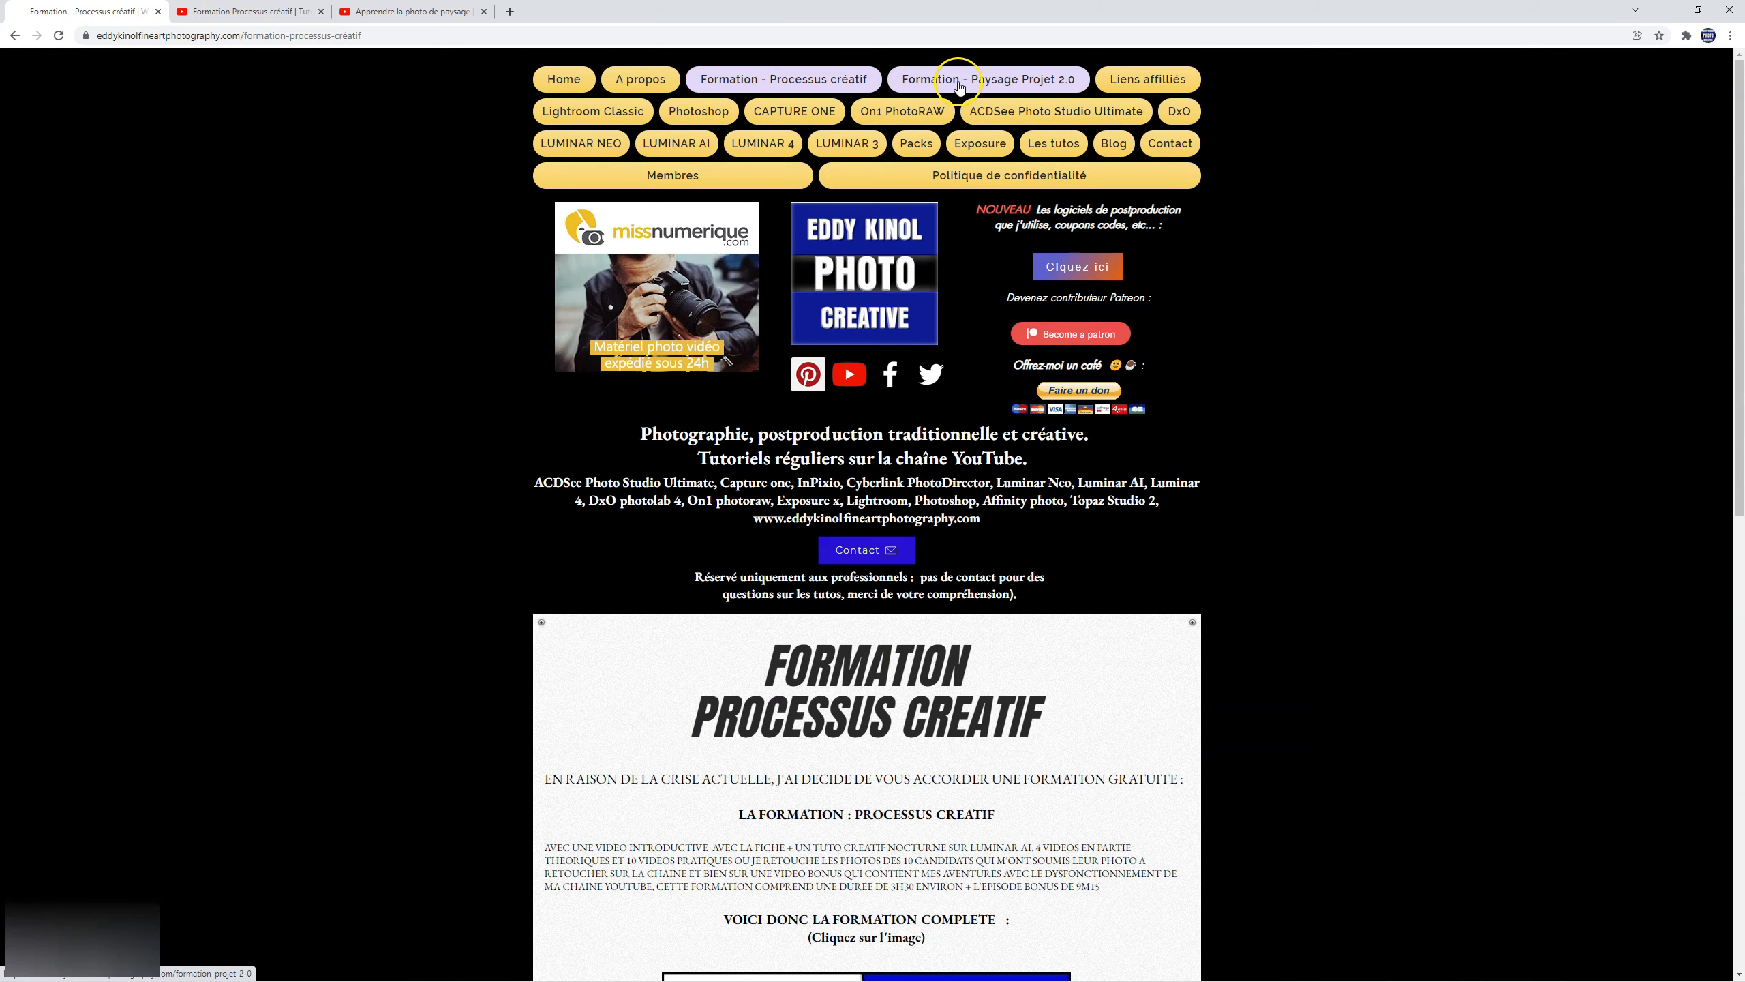
left_click(959, 81)
scroll(1336, 529, "down", 7)
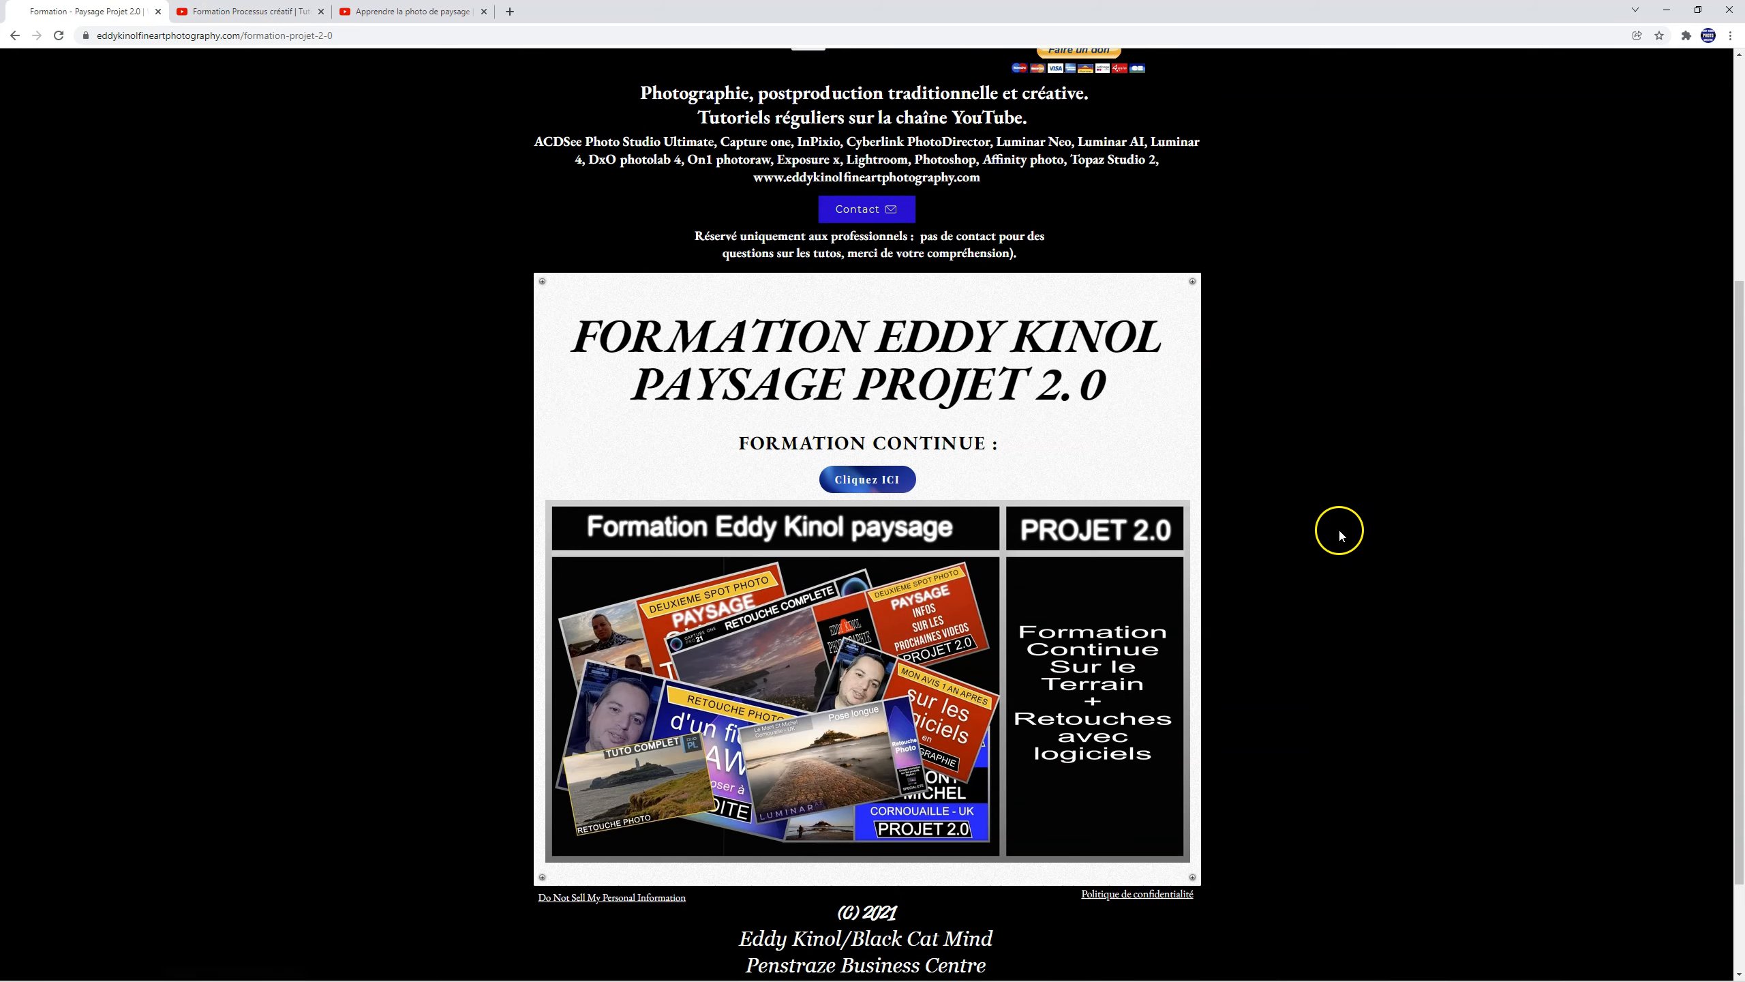
left_click(880, 347)
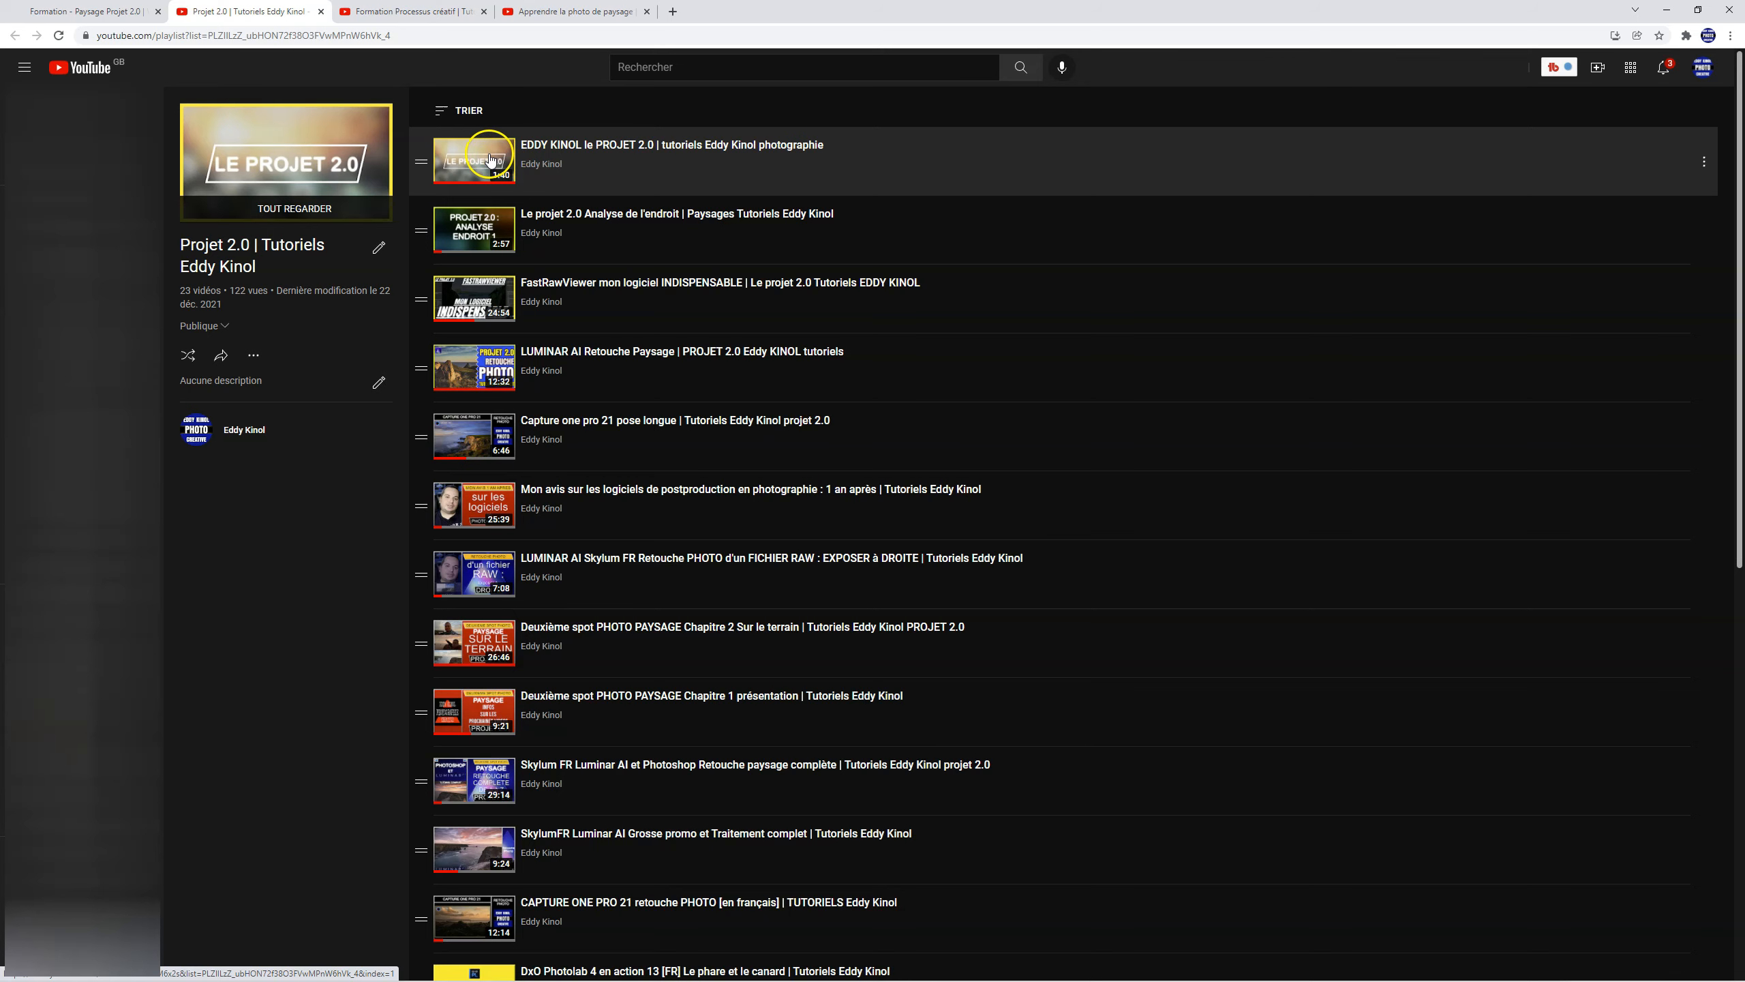
scroll(490, 161, "down", 4)
scroll(490, 160, "down", 3)
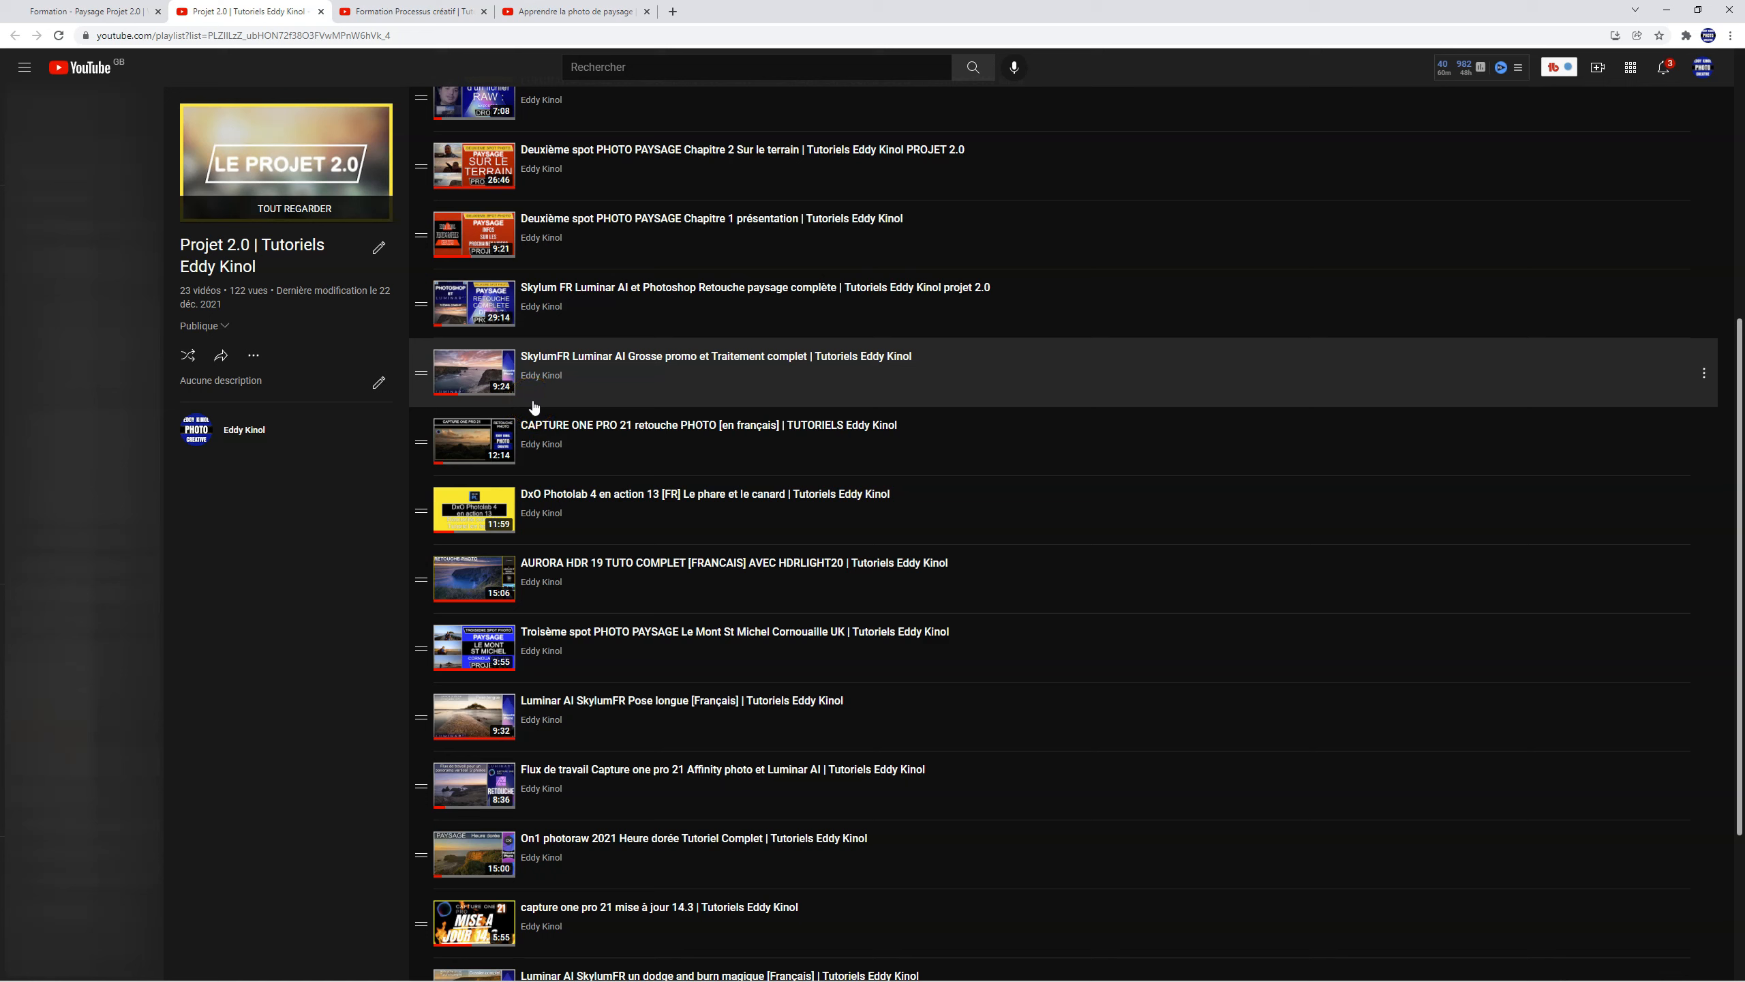
scroll(535, 407, "up", 6)
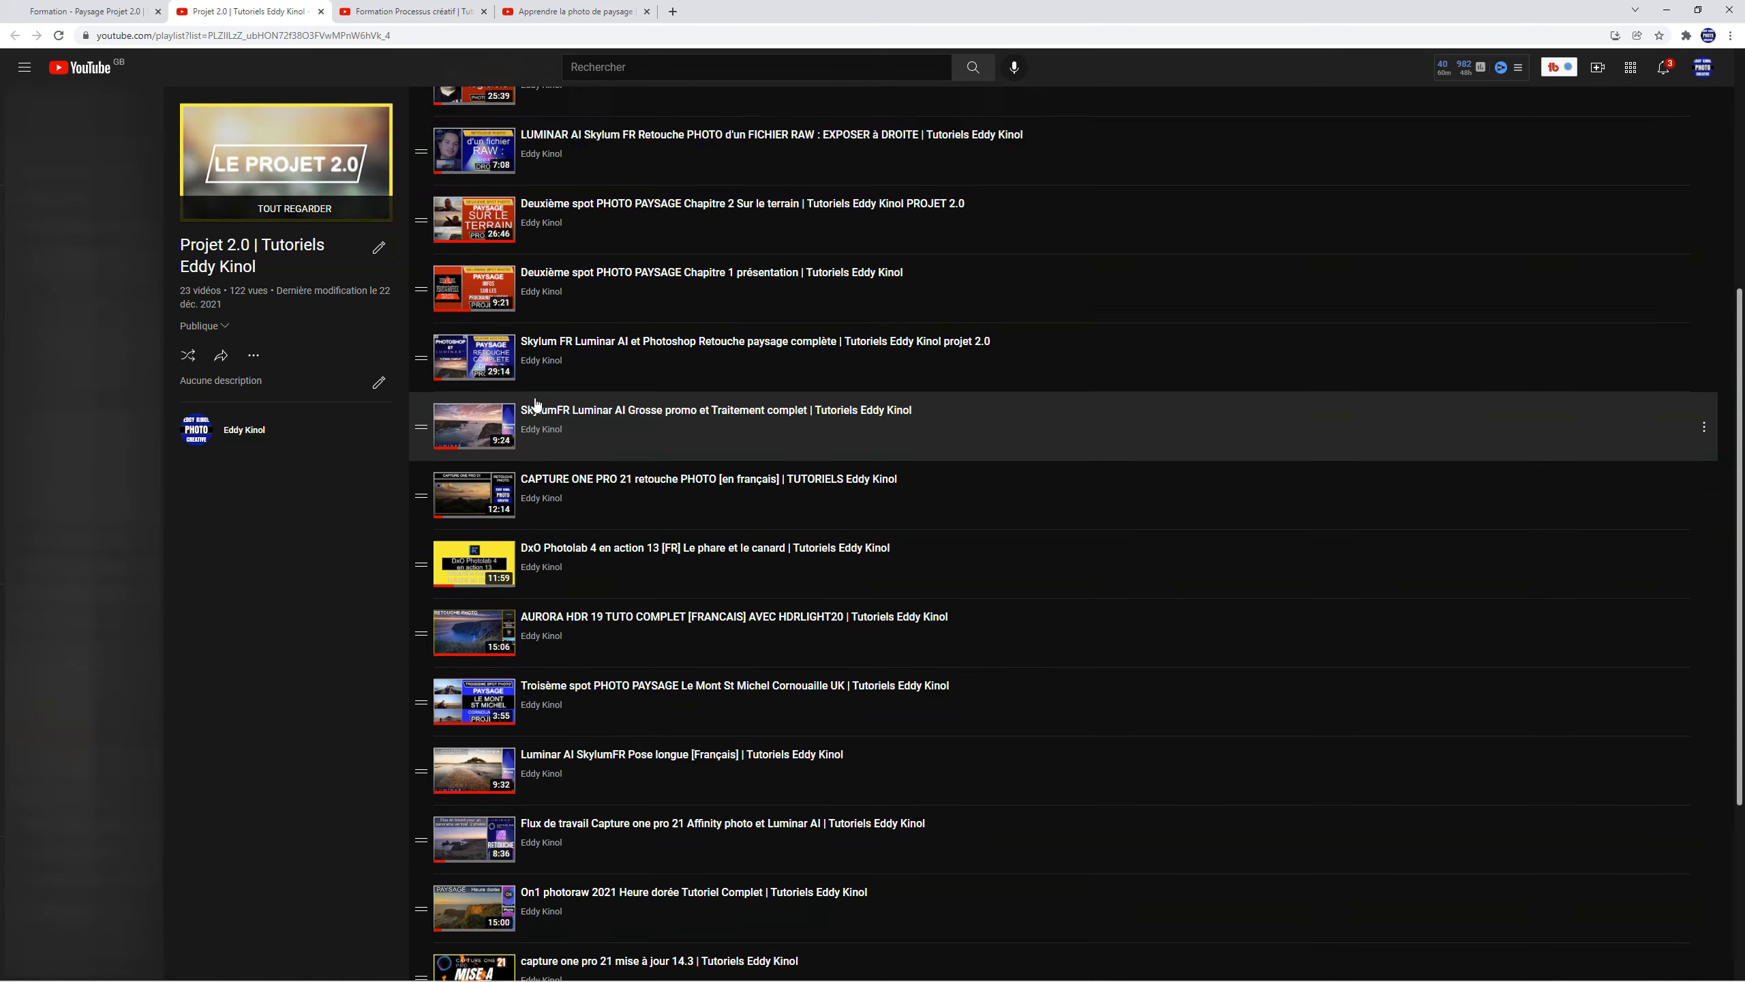
Step: Return to the photography site, open the Packs page and look through the free Luminar 4 and Aurora HDR 19 packs
left_click(86, 11)
left_click(917, 144)
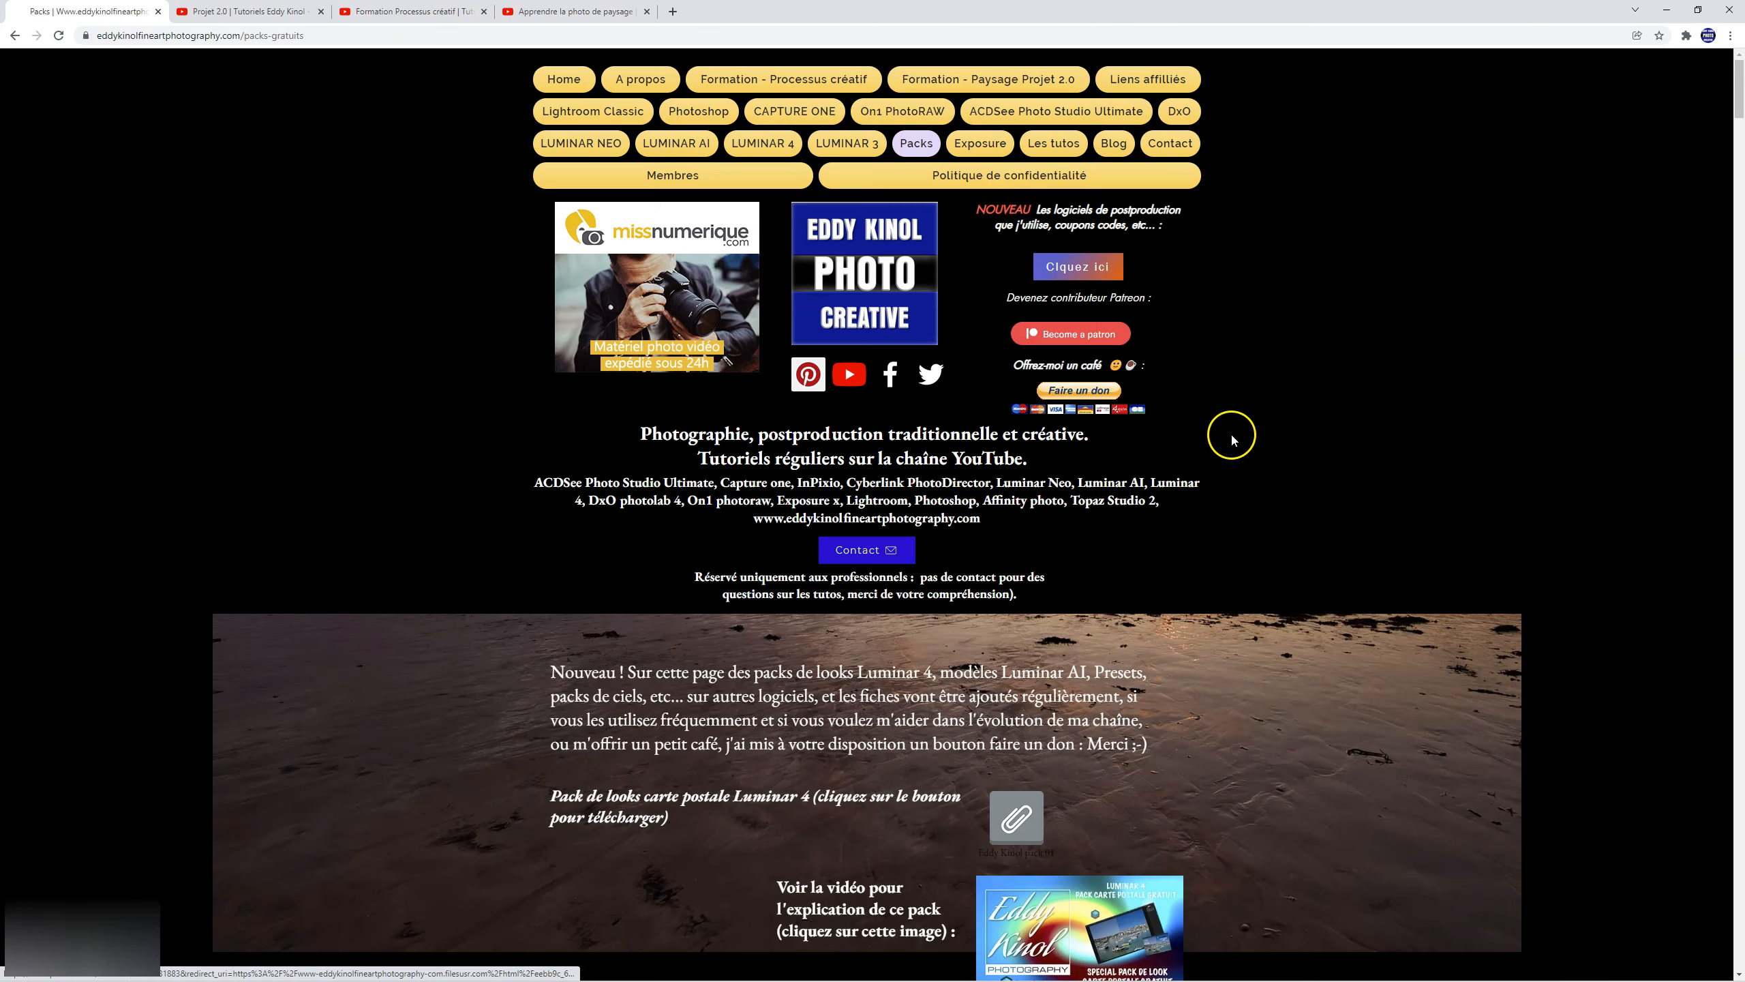
scroll(1236, 522, "down", 10)
scroll(1238, 538, "down", 12)
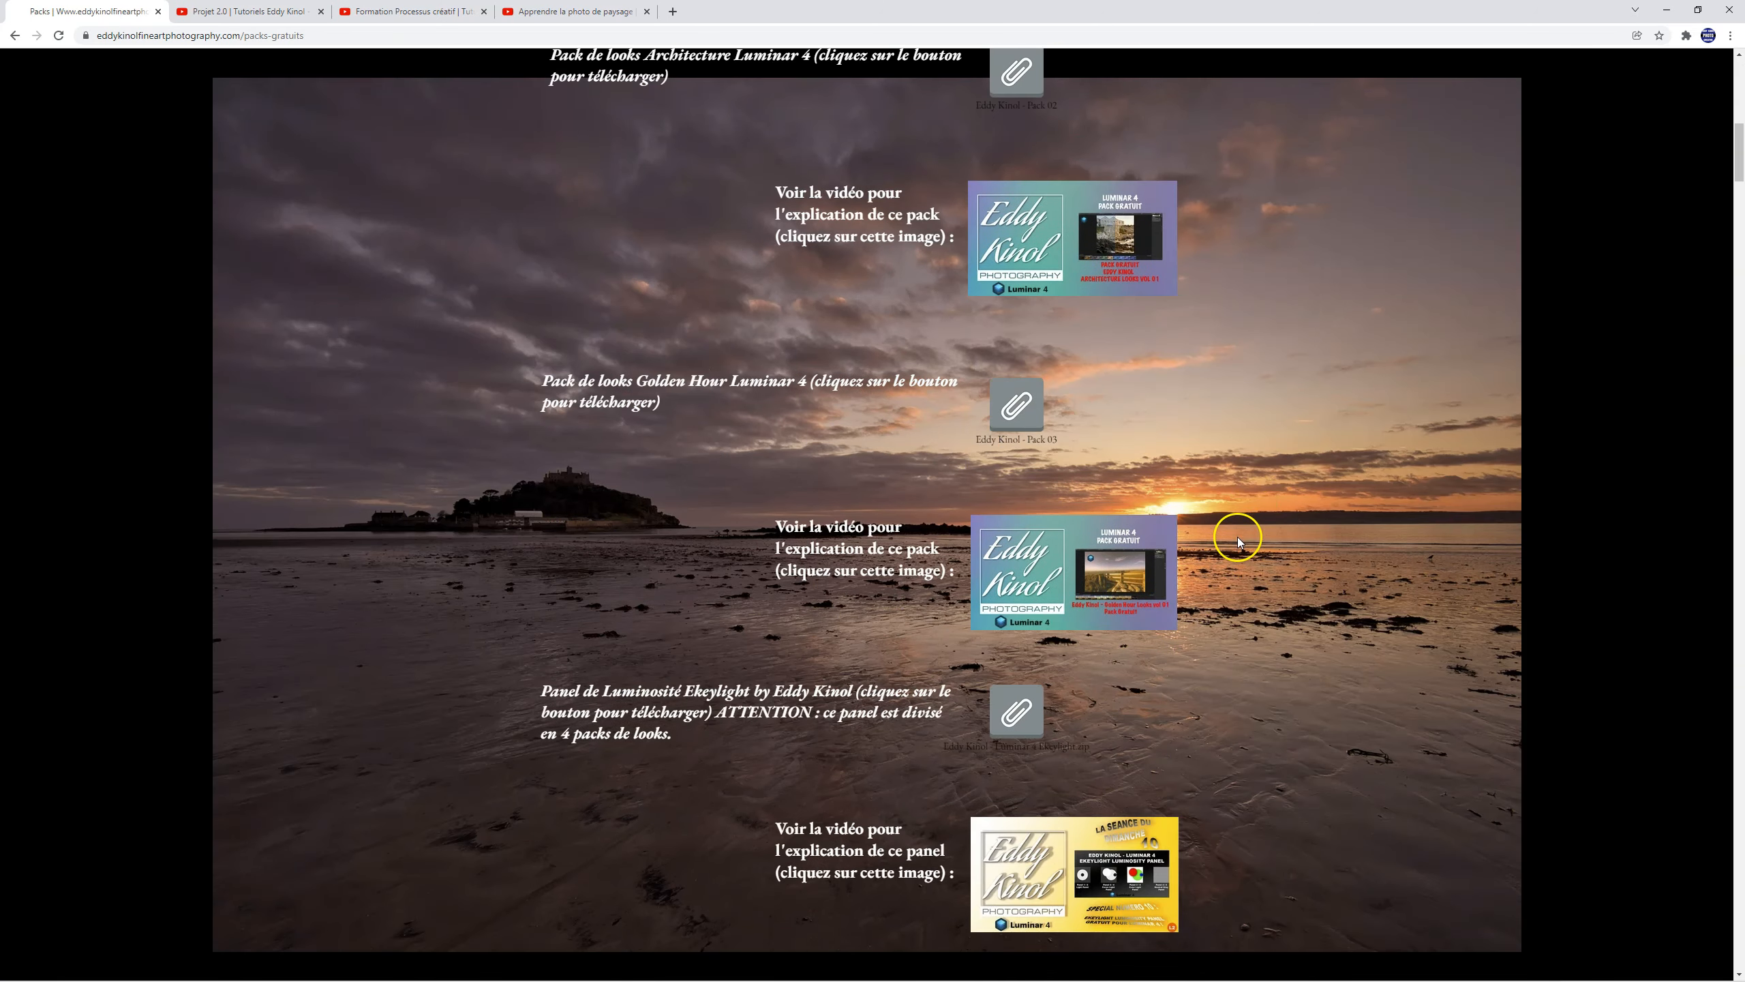
scroll(1247, 522, "down", 16)
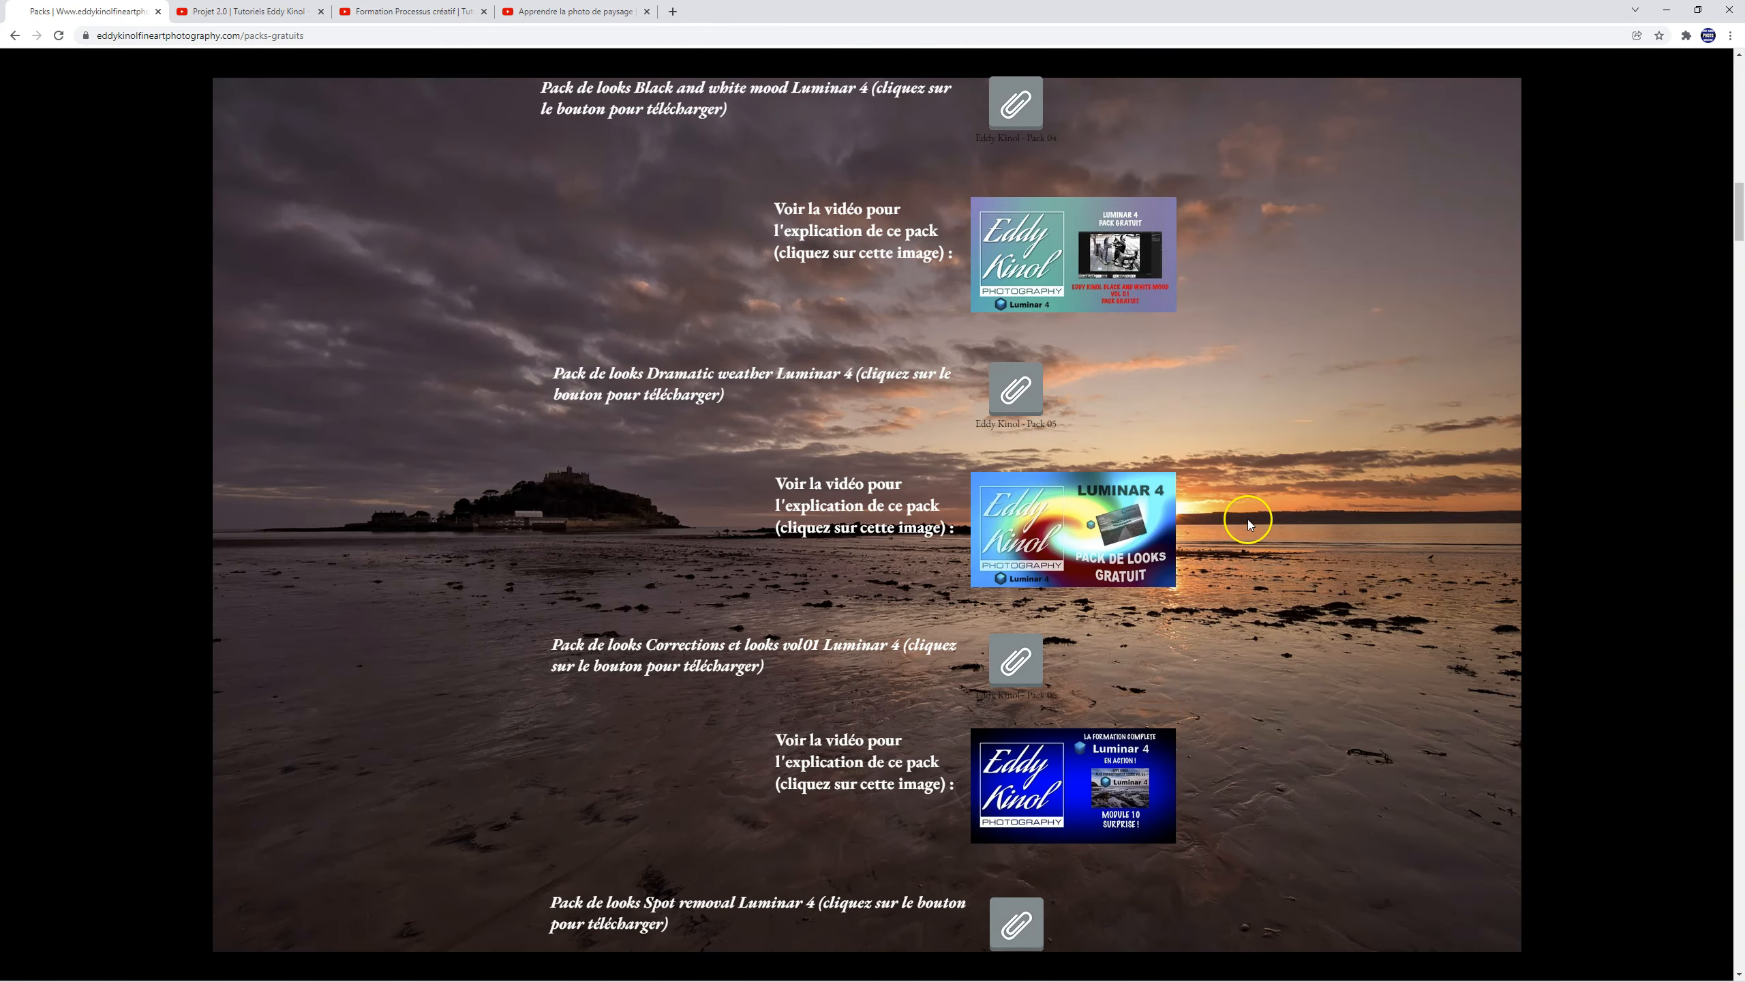
scroll(1249, 521, "down", 20)
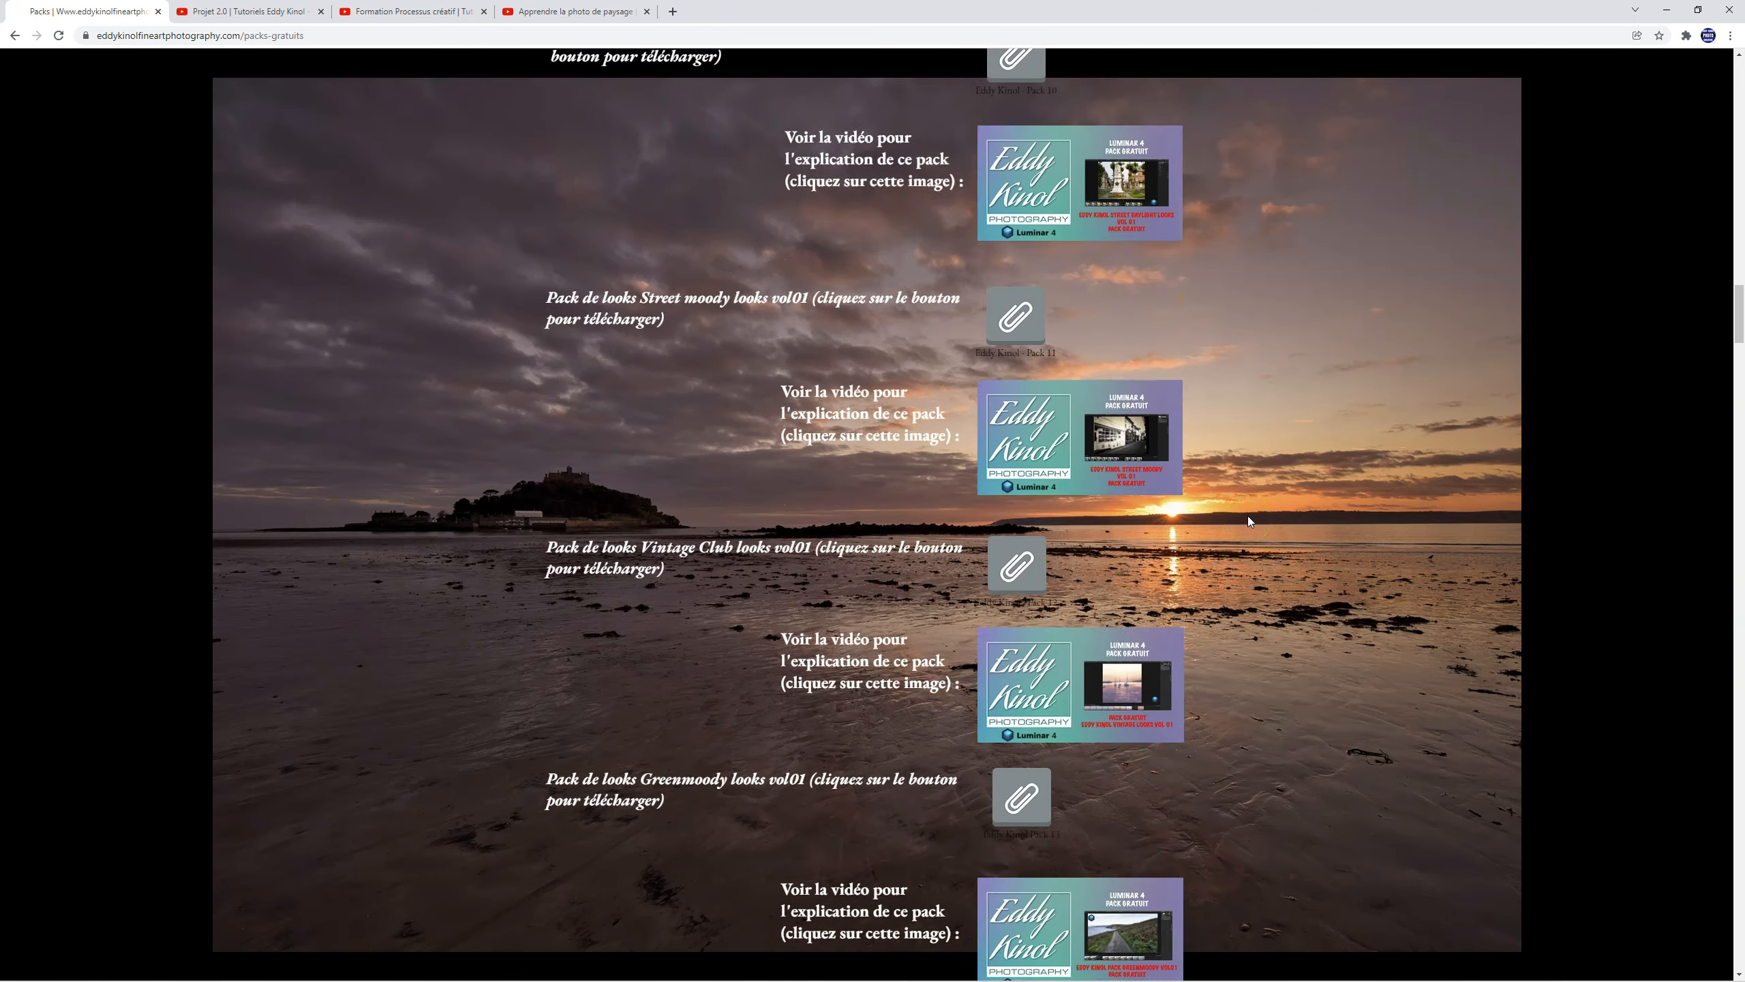
scroll(1248, 521, "down", 20)
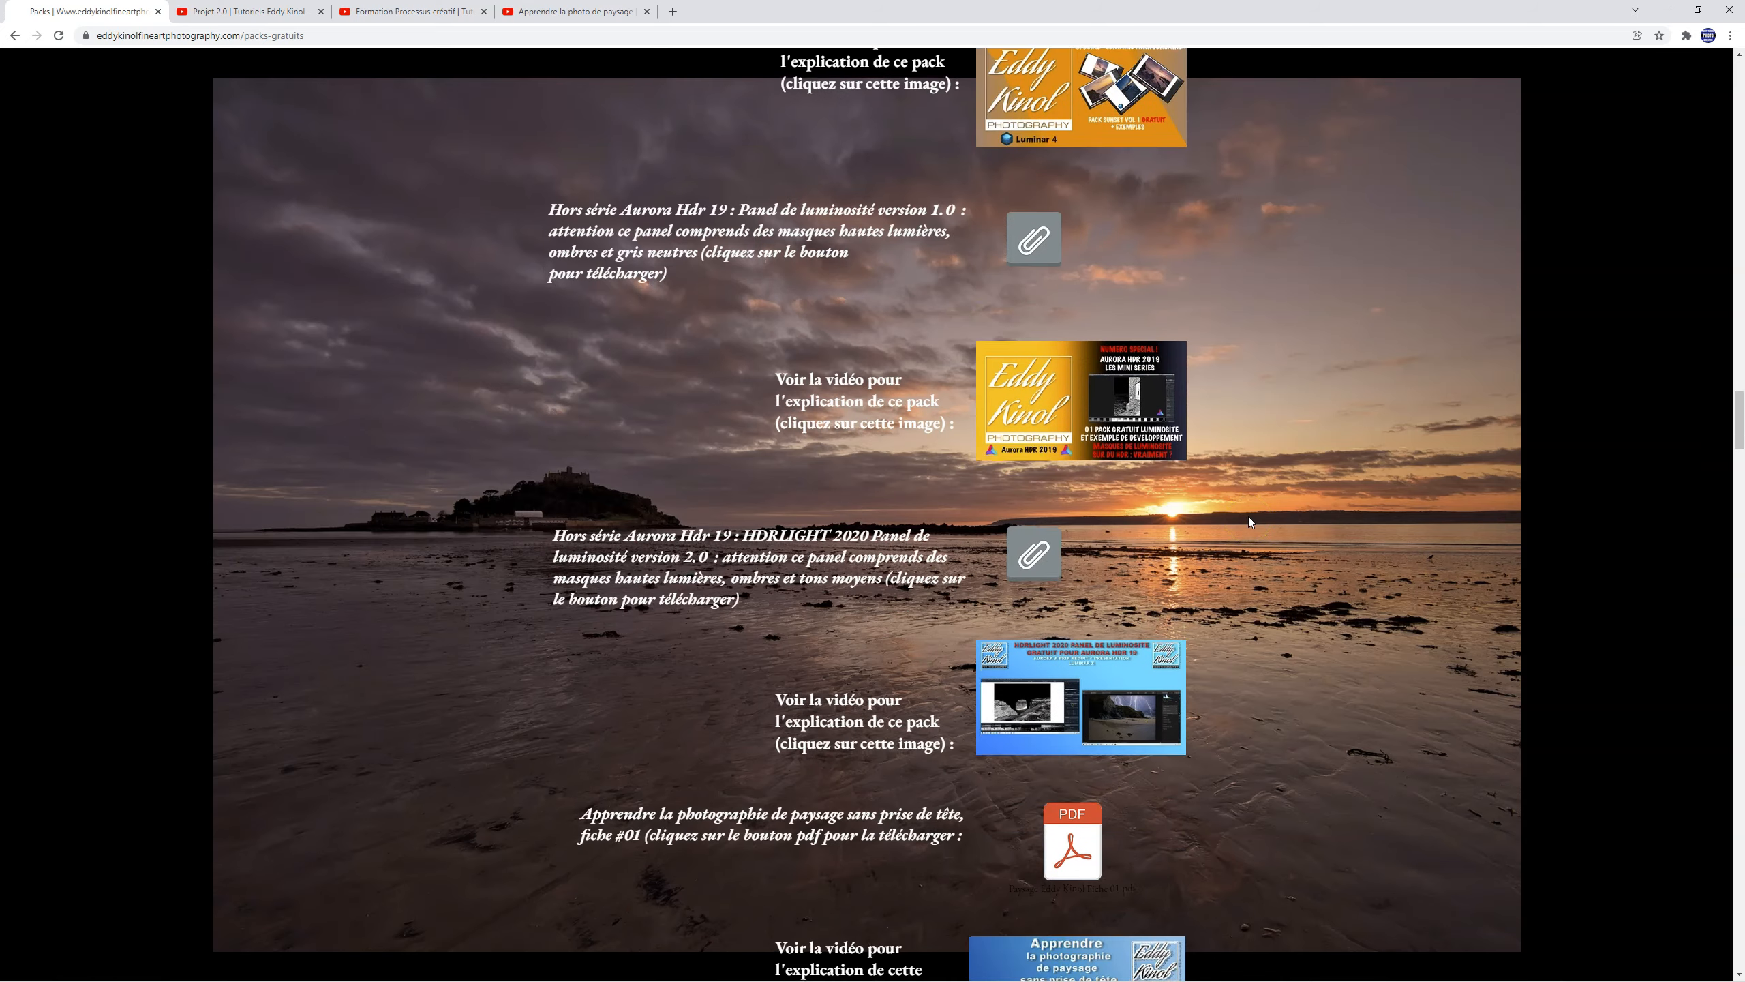
Step: Examine the remaining free downloads on the Packs page: LUTs, Lightroom presets and profiles, Luminar AI packs and PDF sheets
left_click(1238, 401)
left_click(1145, 294)
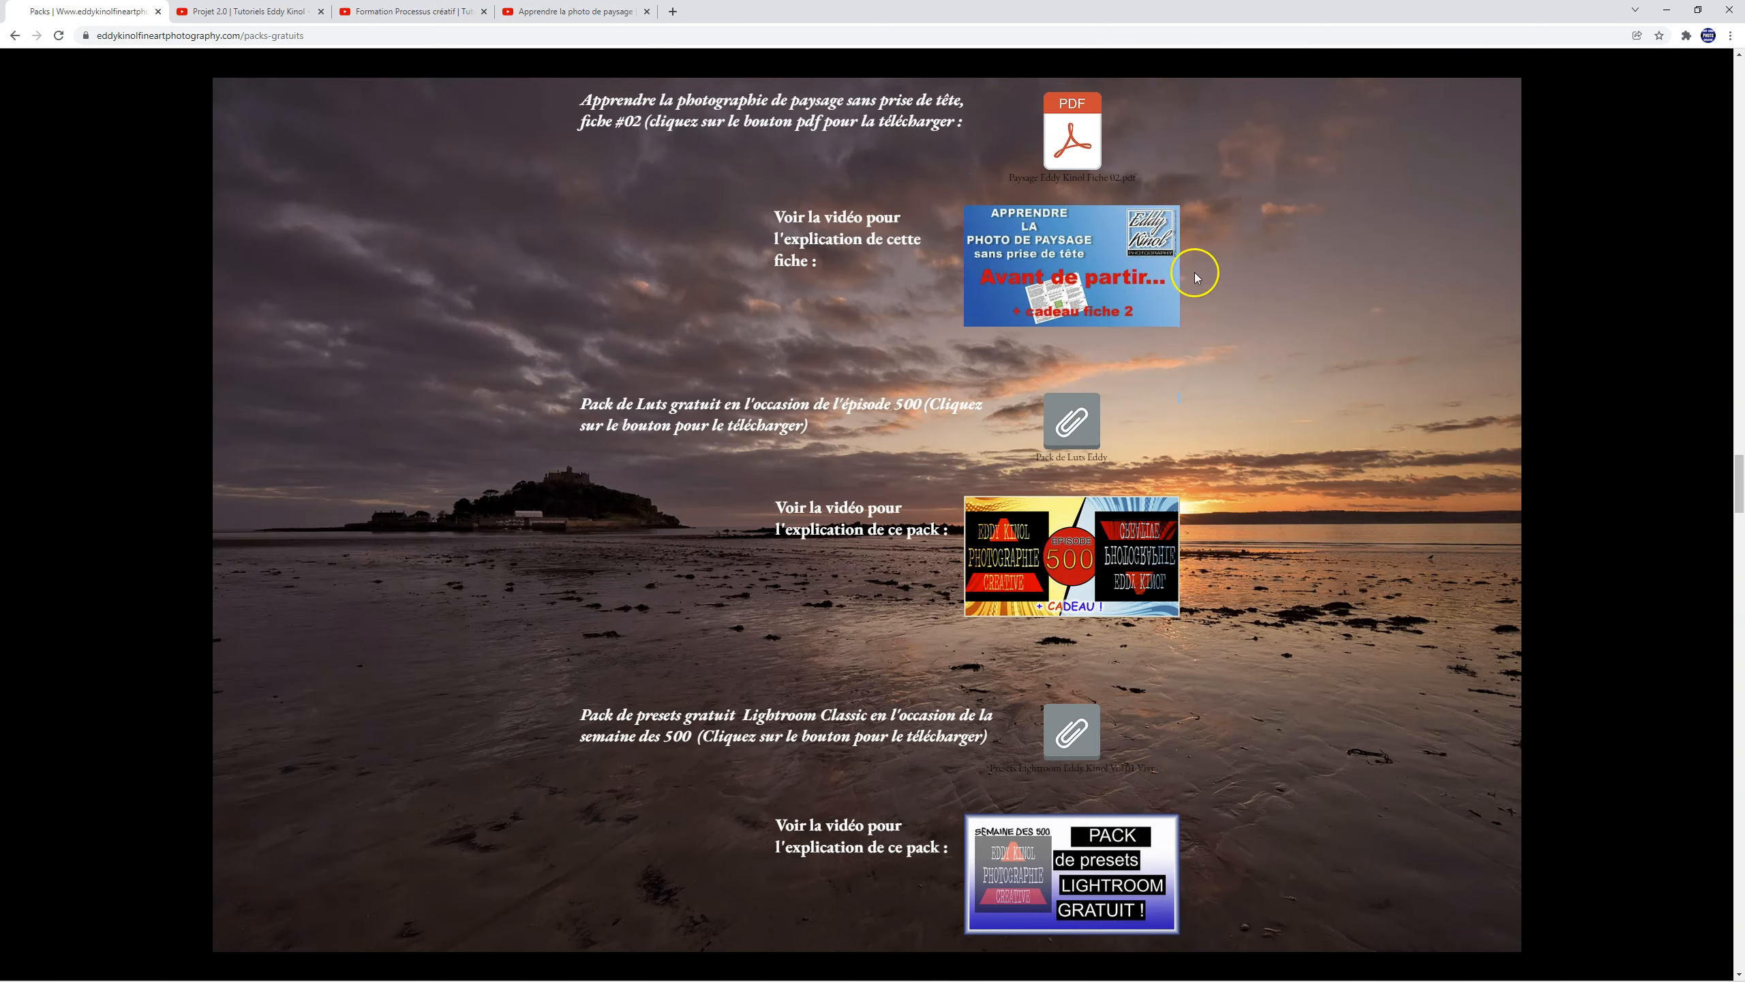
scroll(1247, 334, "down", 8)
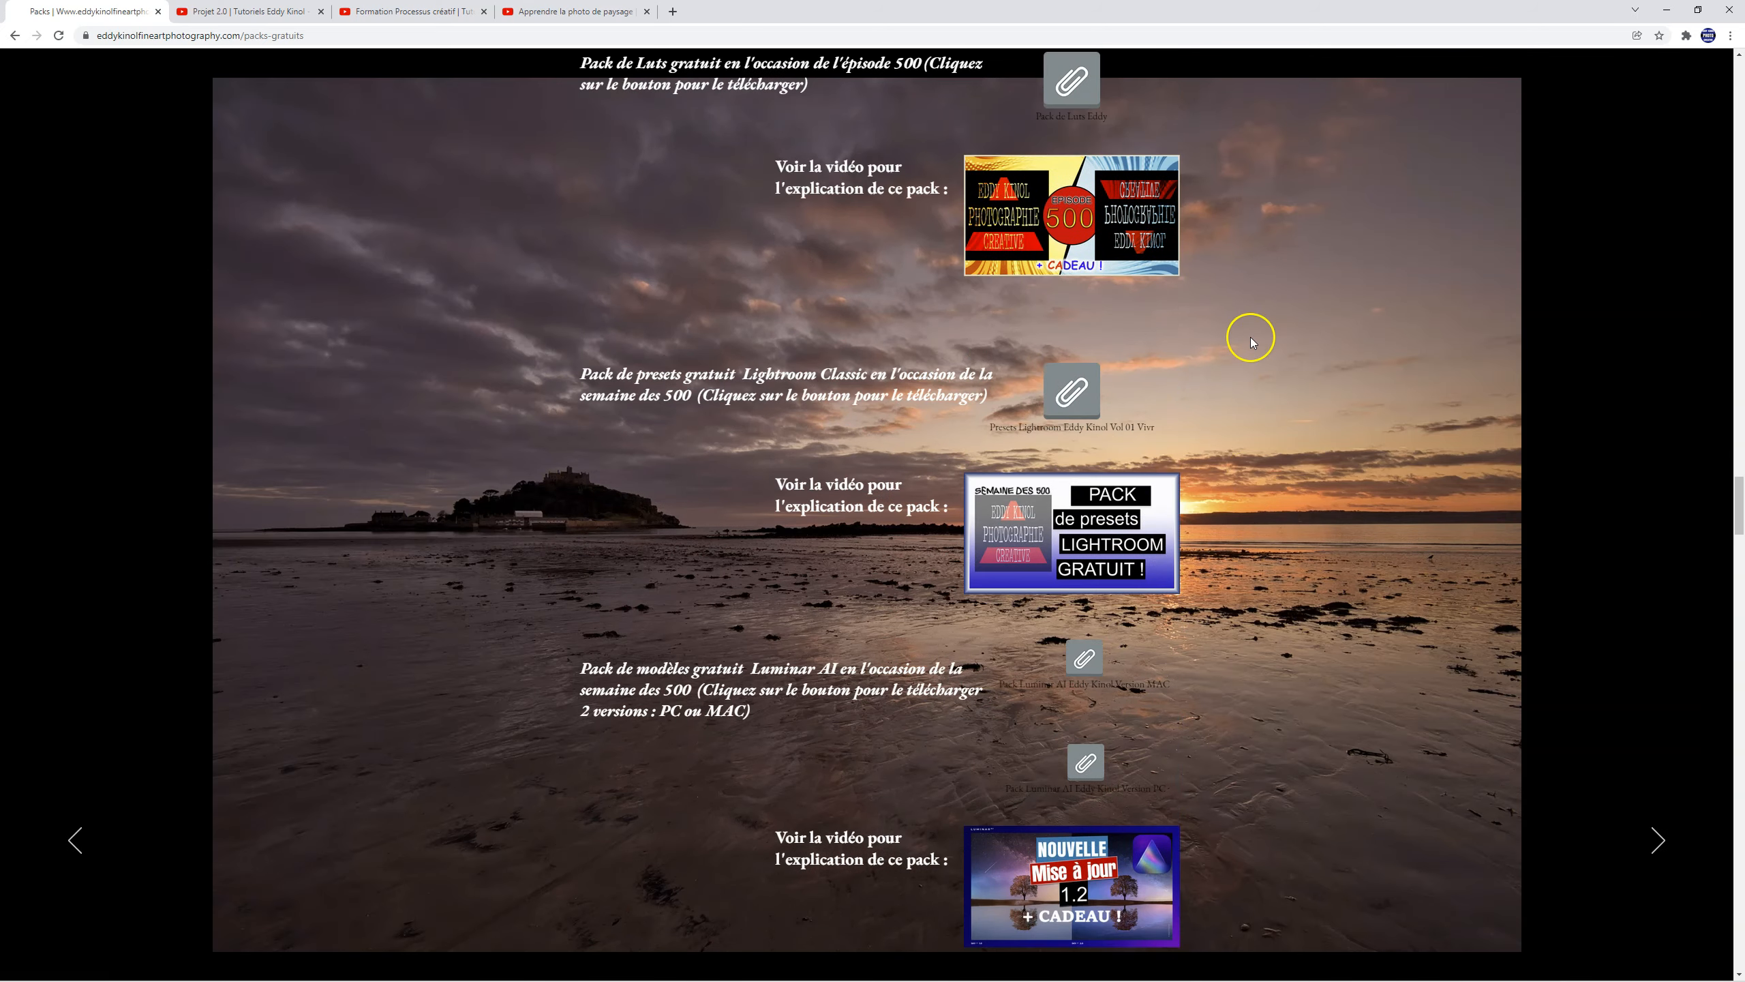
scroll(1250, 336, "down", 2)
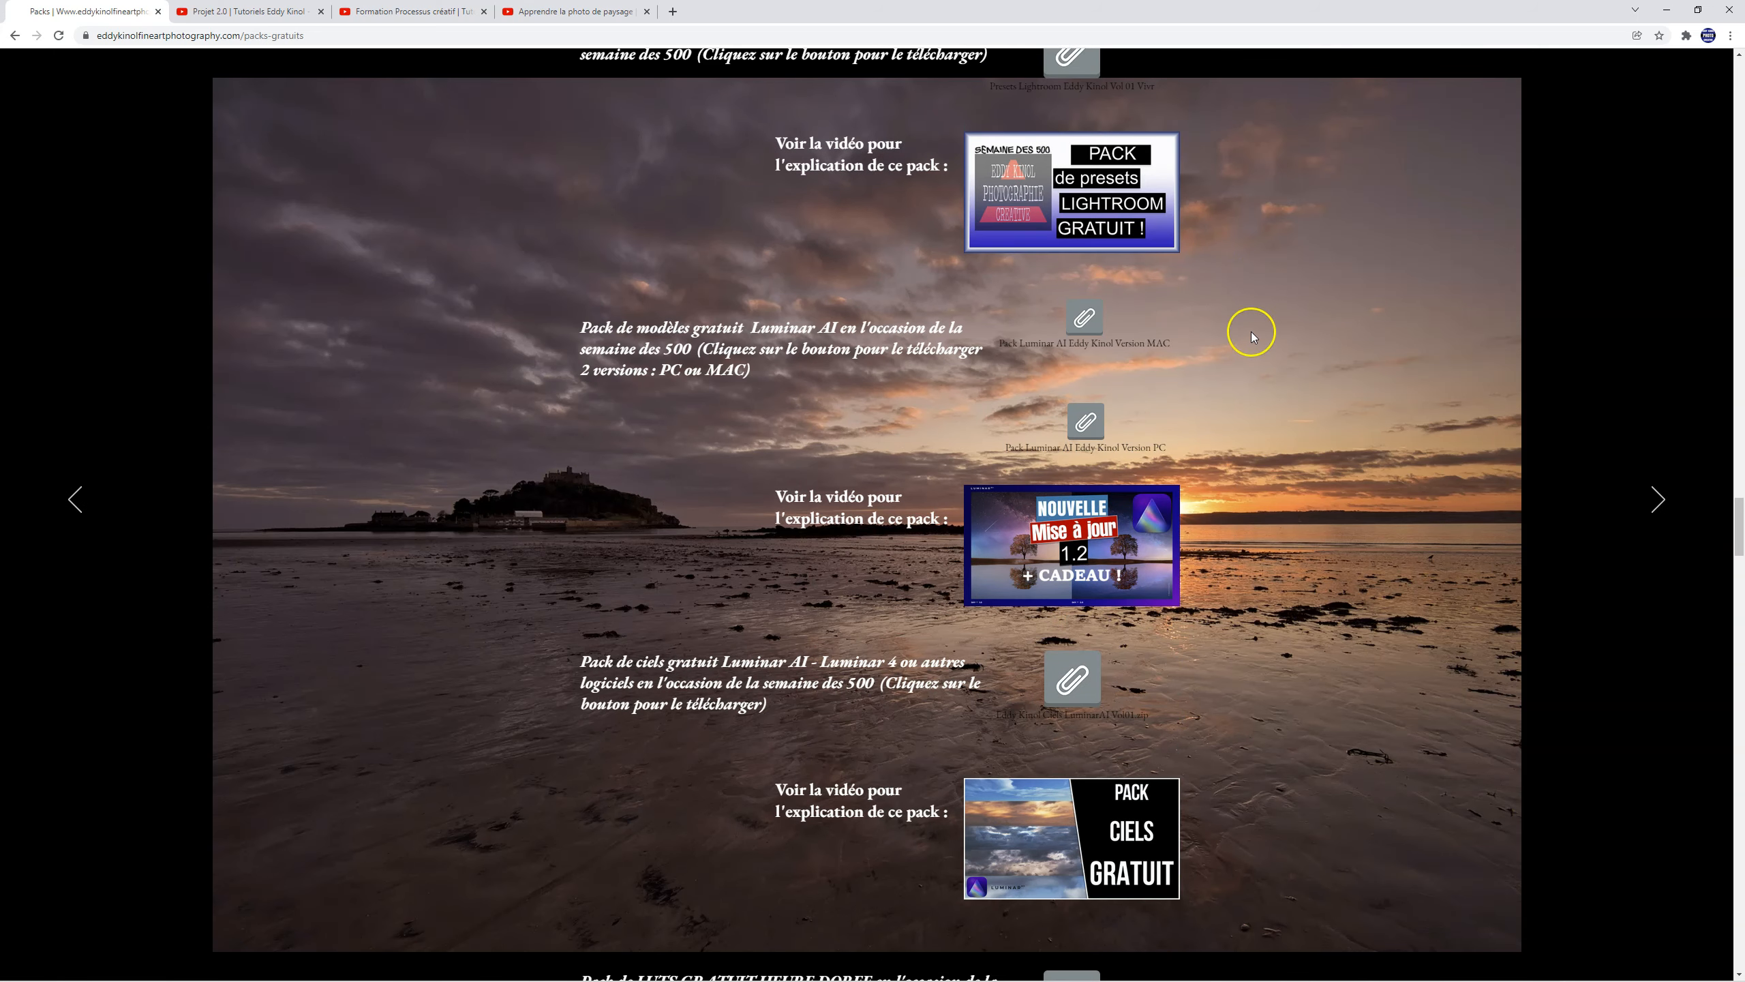
scroll(1229, 267, "down", 3)
scroll(1227, 264, "down", 11)
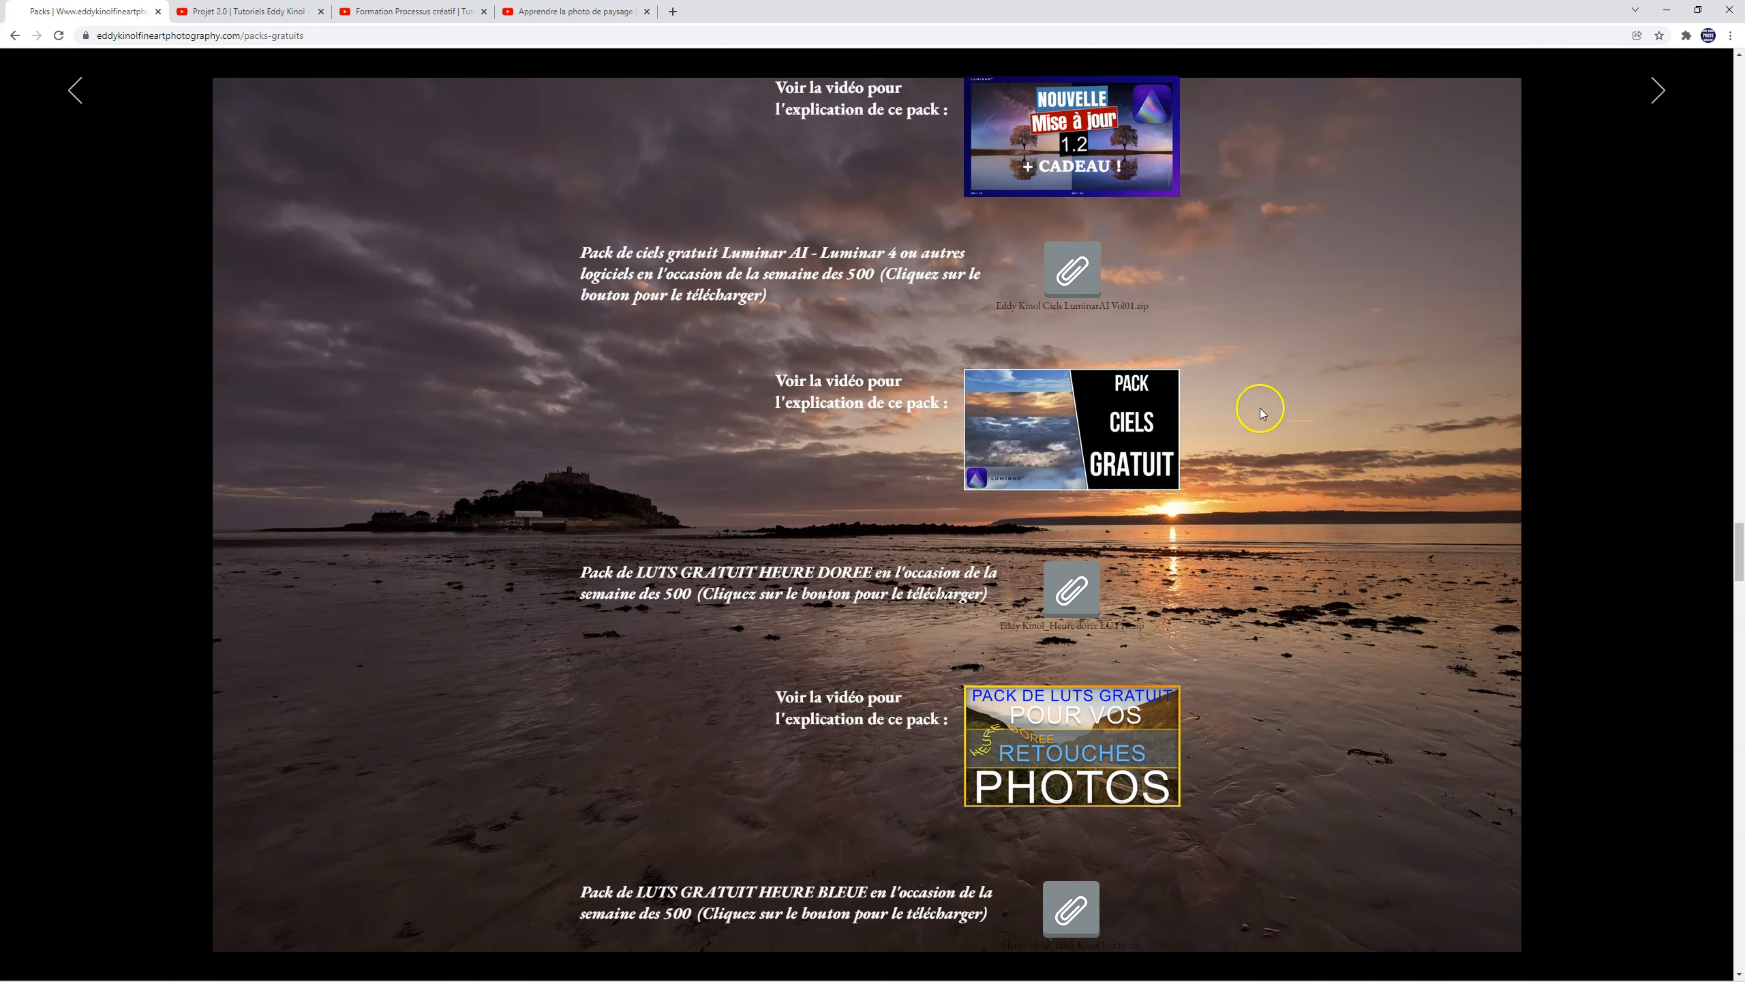
scroll(1261, 406, "down", 12)
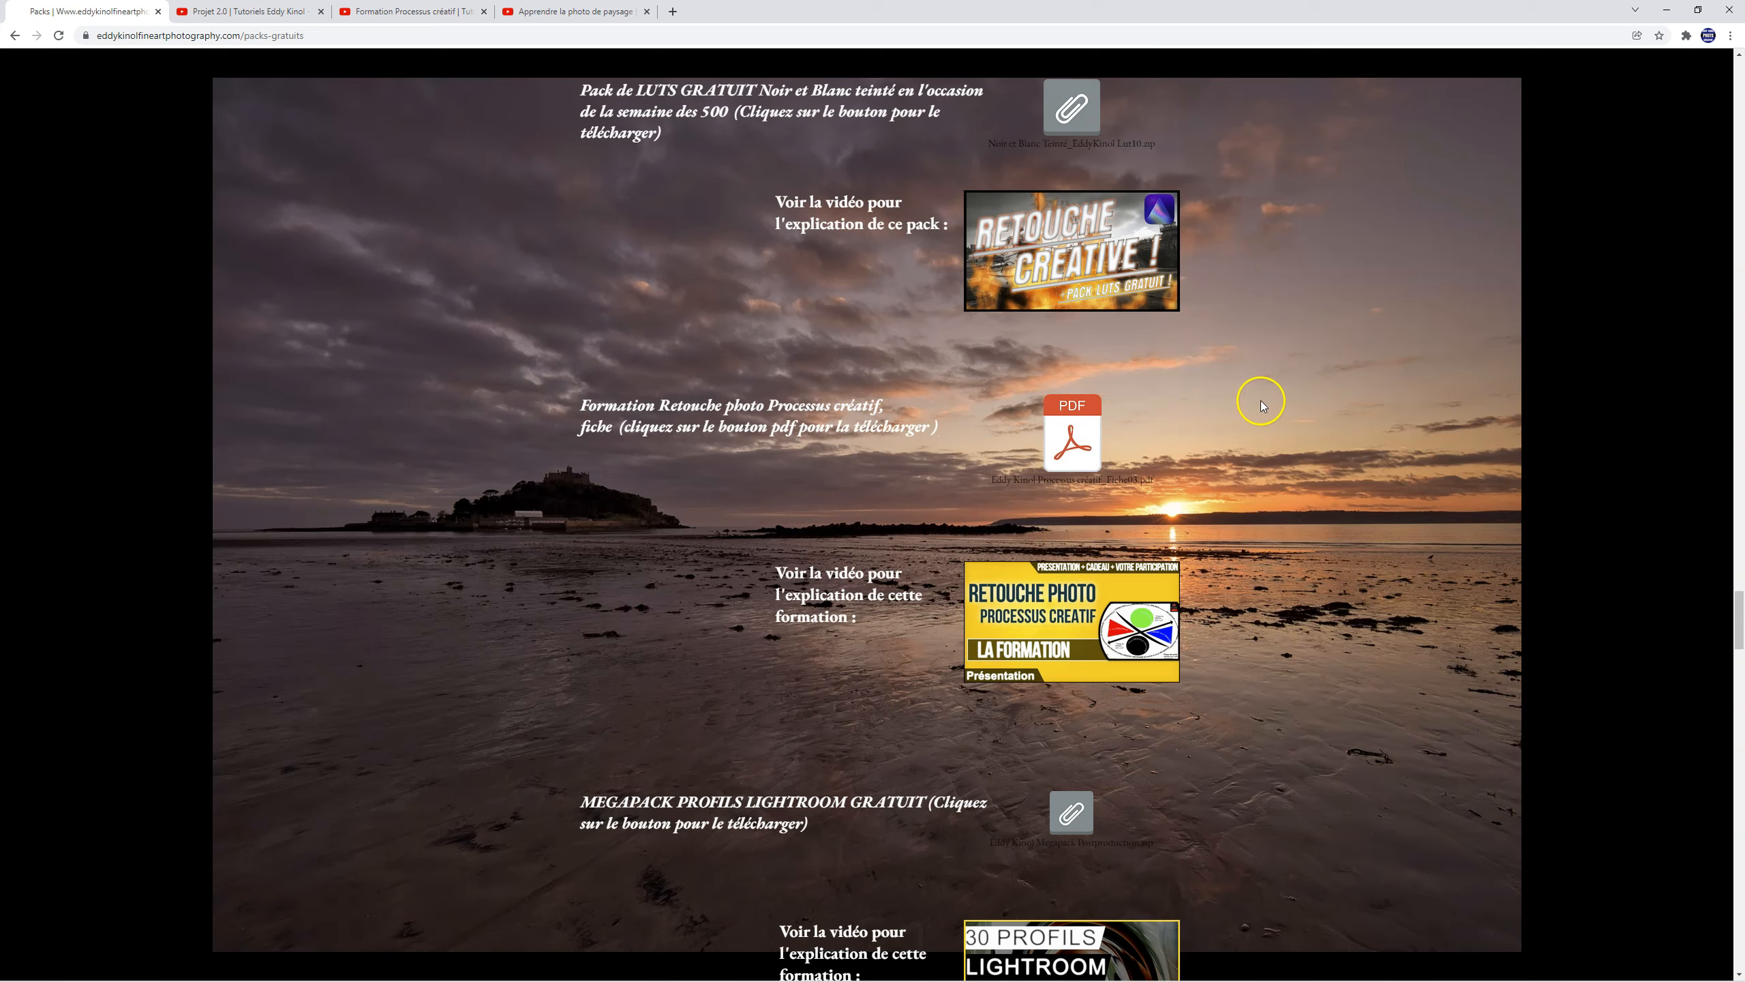
scroll(1261, 398, "down", 7)
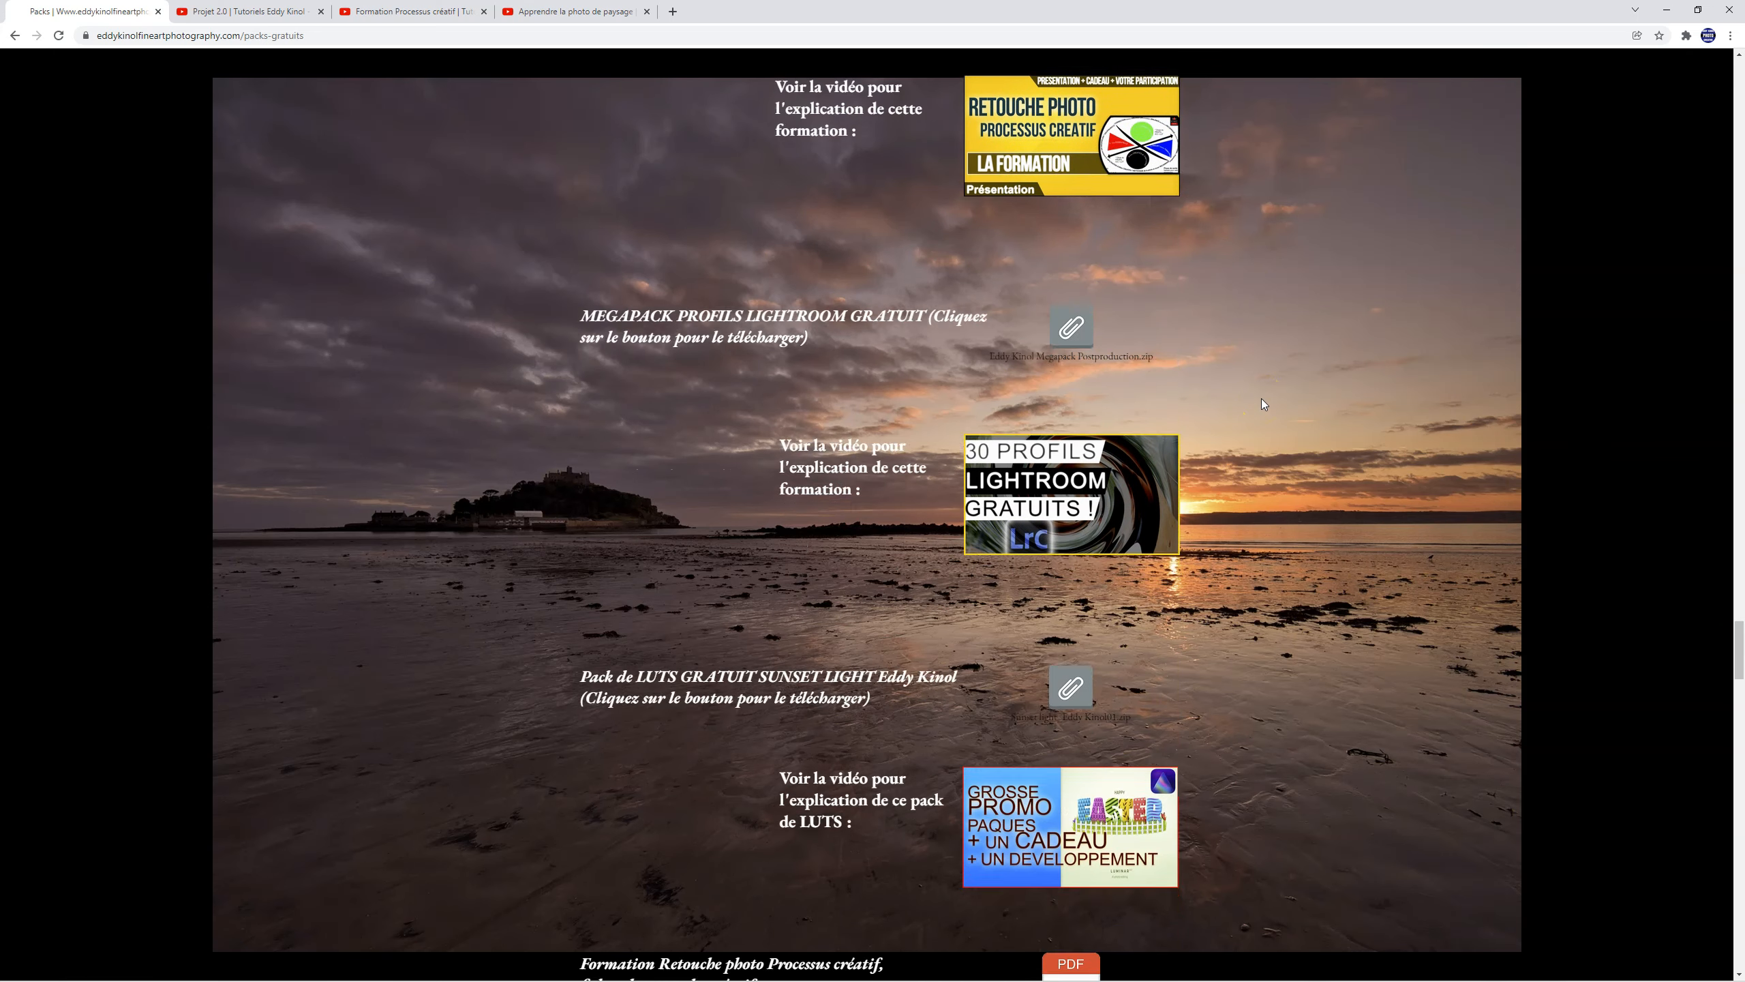
scroll(1261, 402, "down", 4)
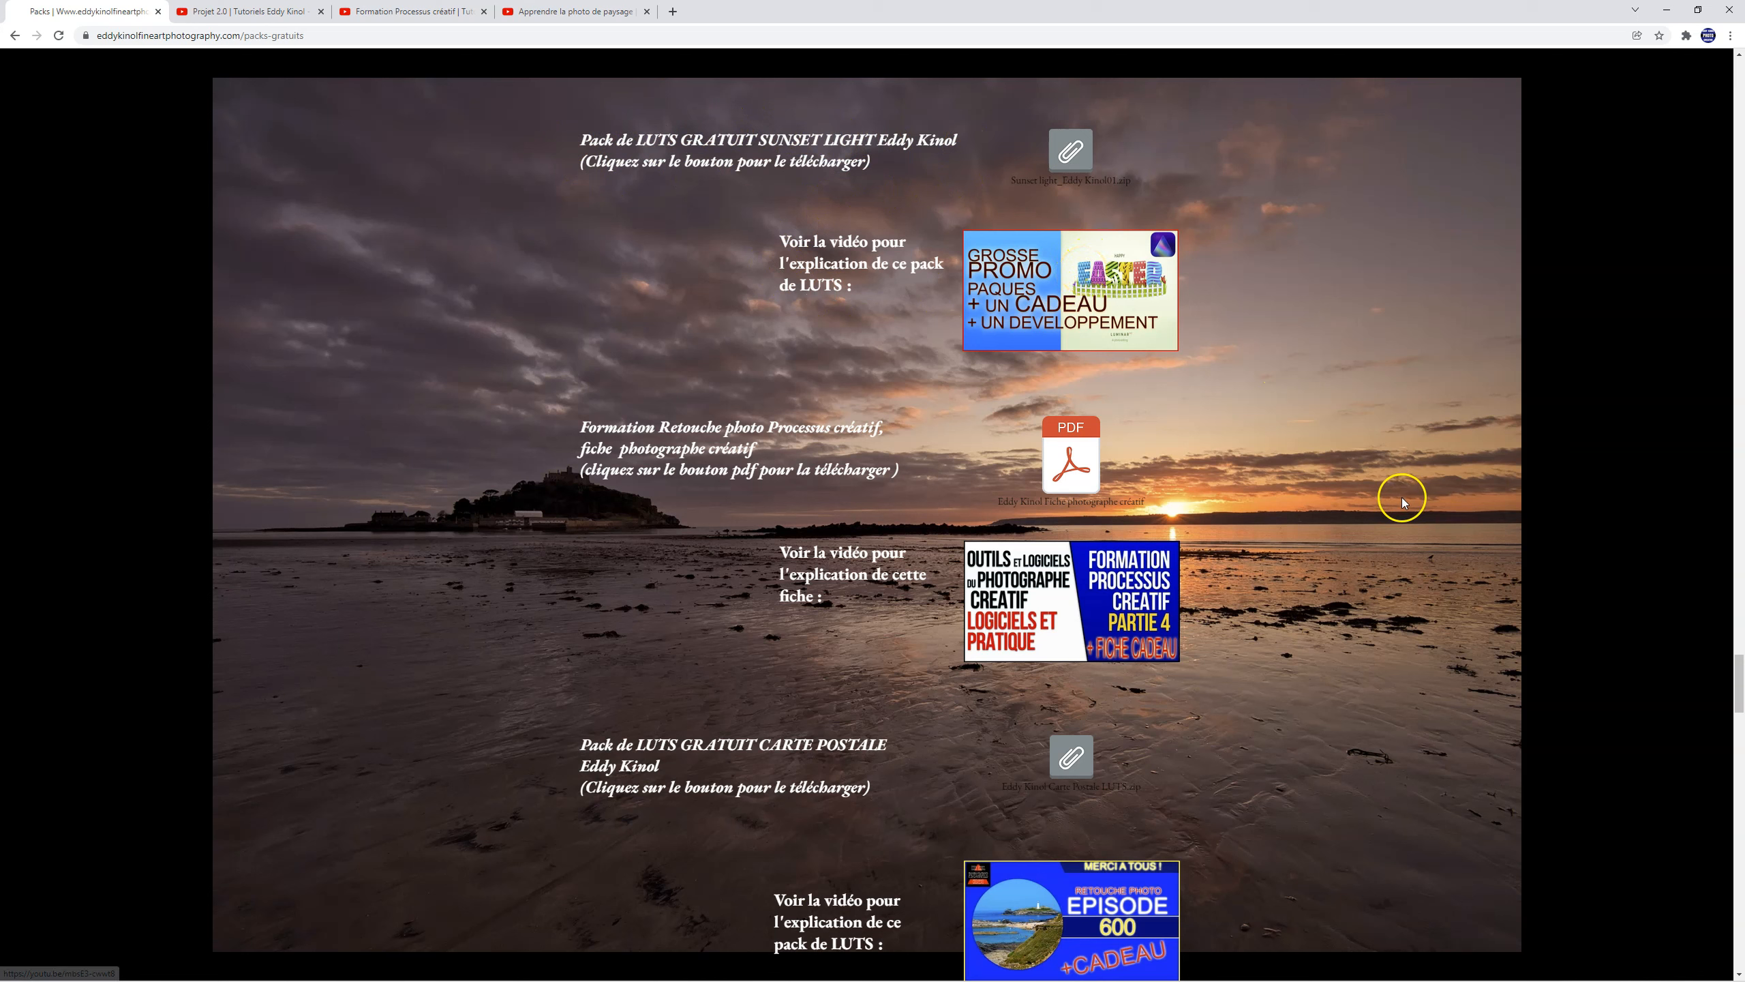
scroll(1402, 496, "down", 10)
Step: Open the Liens affiliés page about the postproduction software and coupon codes, and look through the listed programs
key("Home")
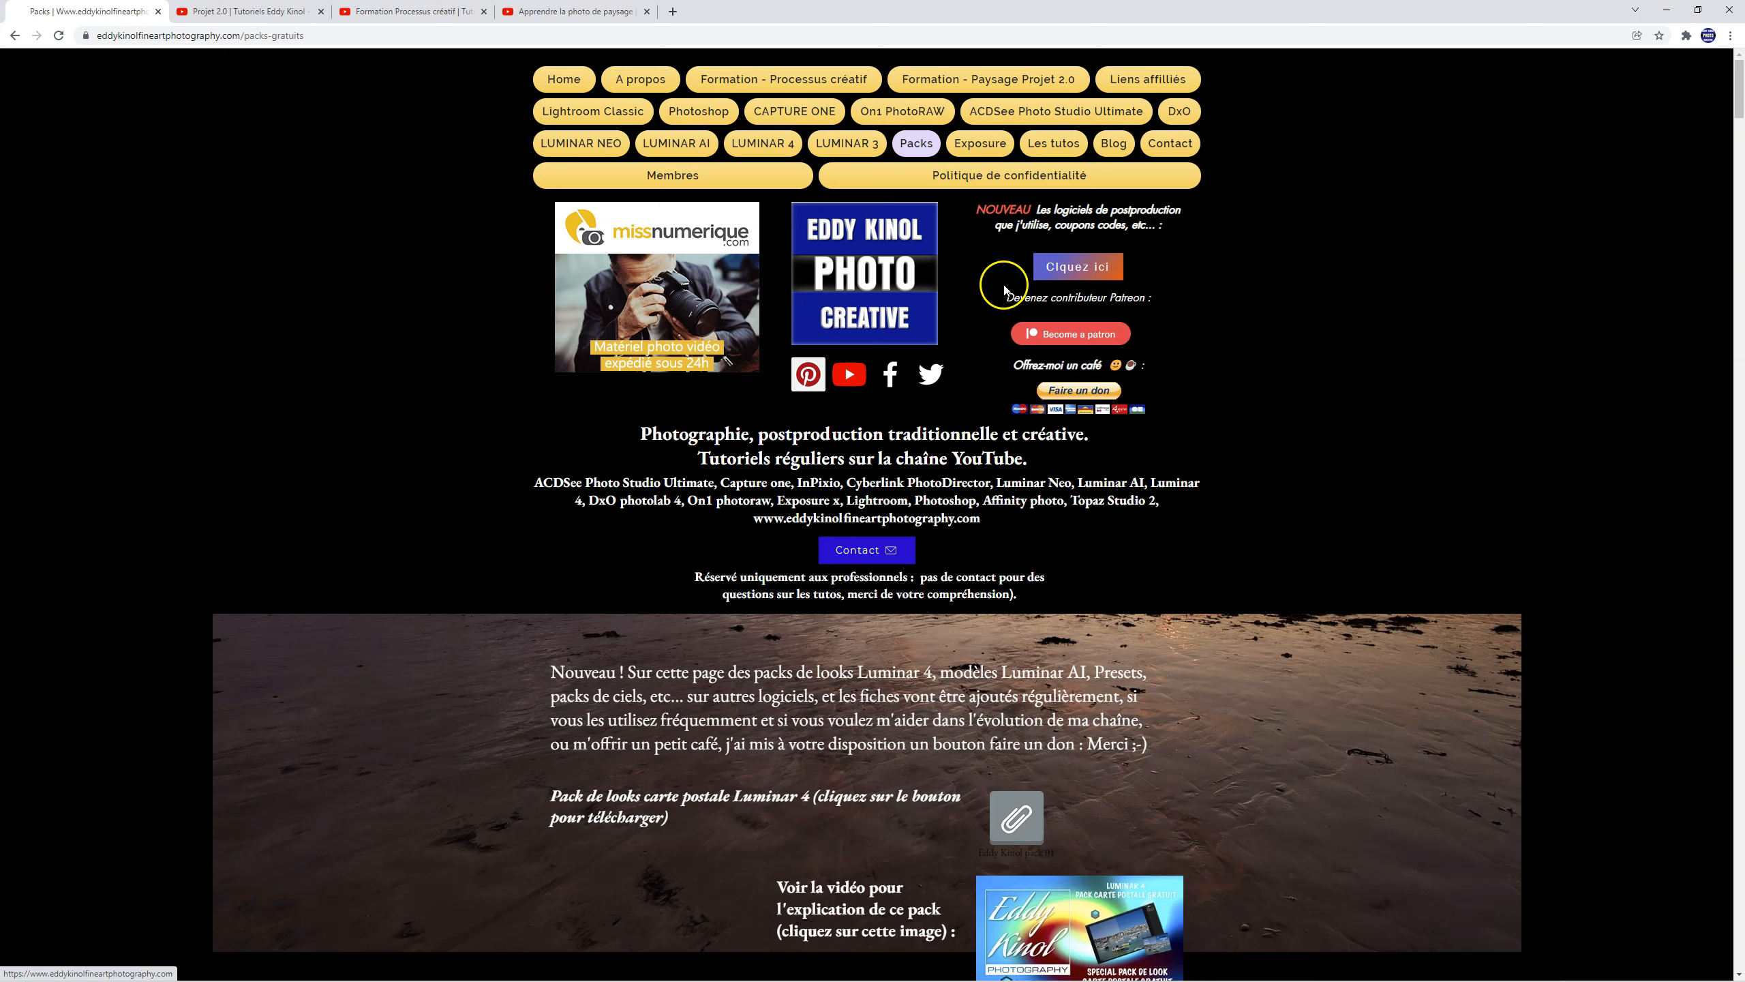
left_click(1096, 268)
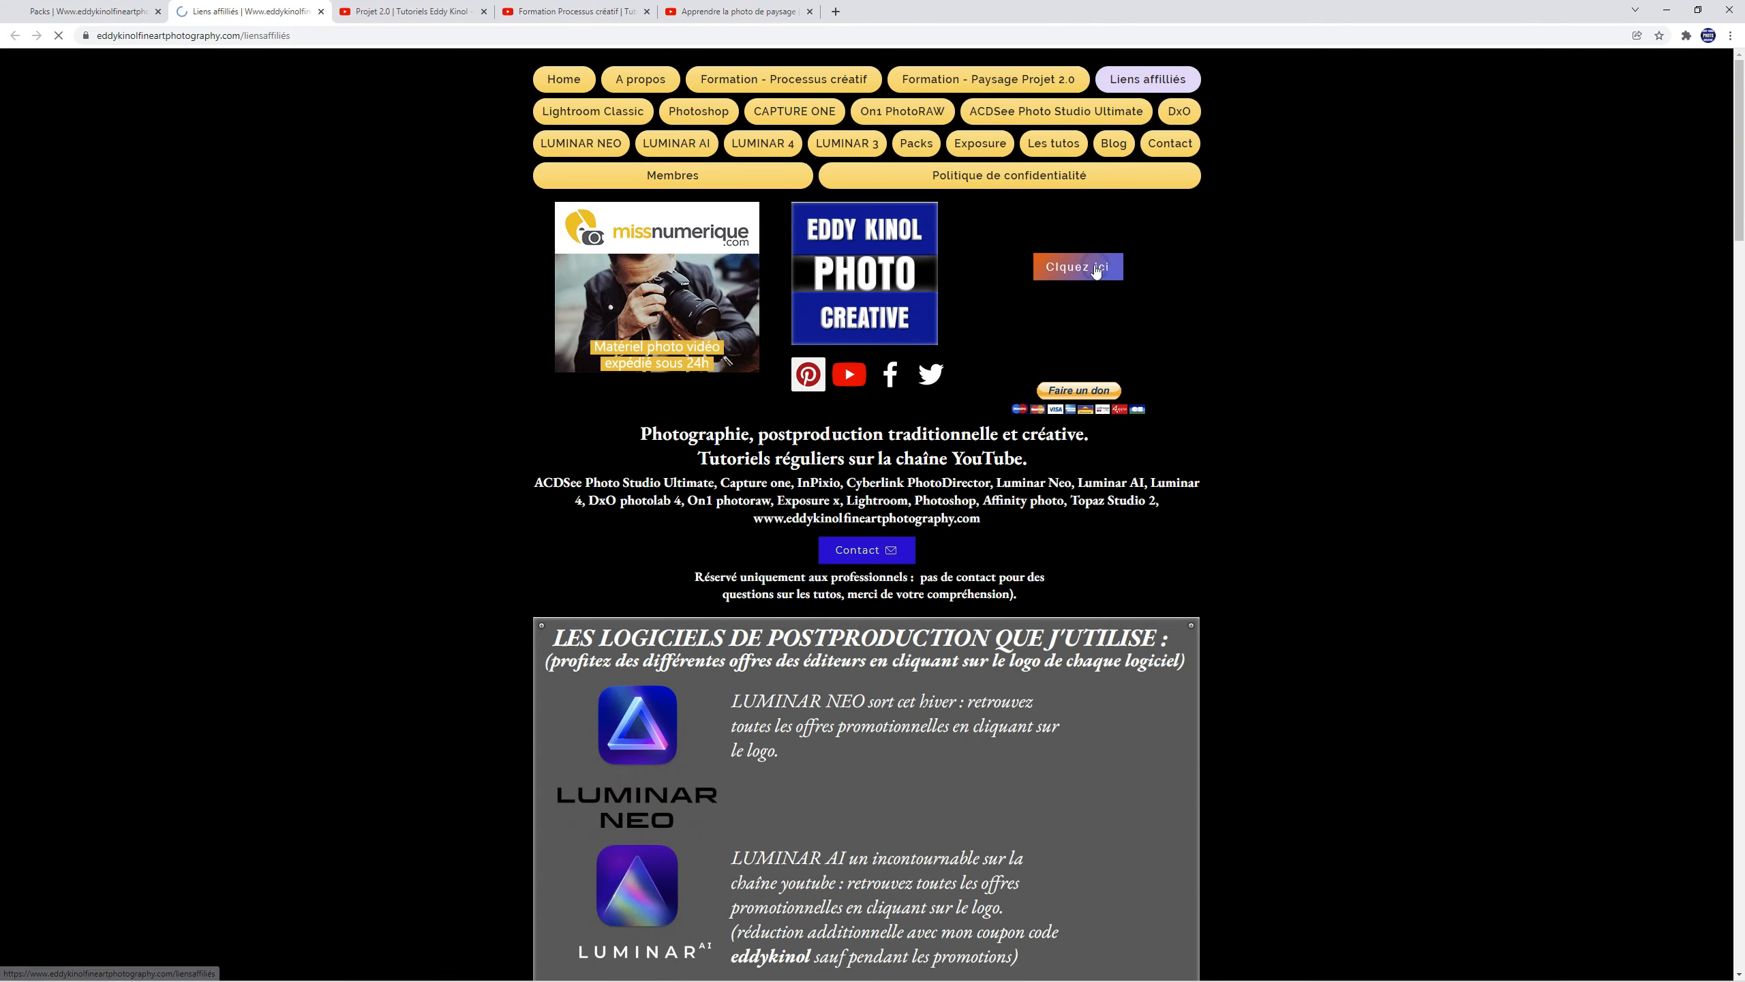
scroll(1174, 468, "down", 3)
scroll(1176, 472, "down", 5)
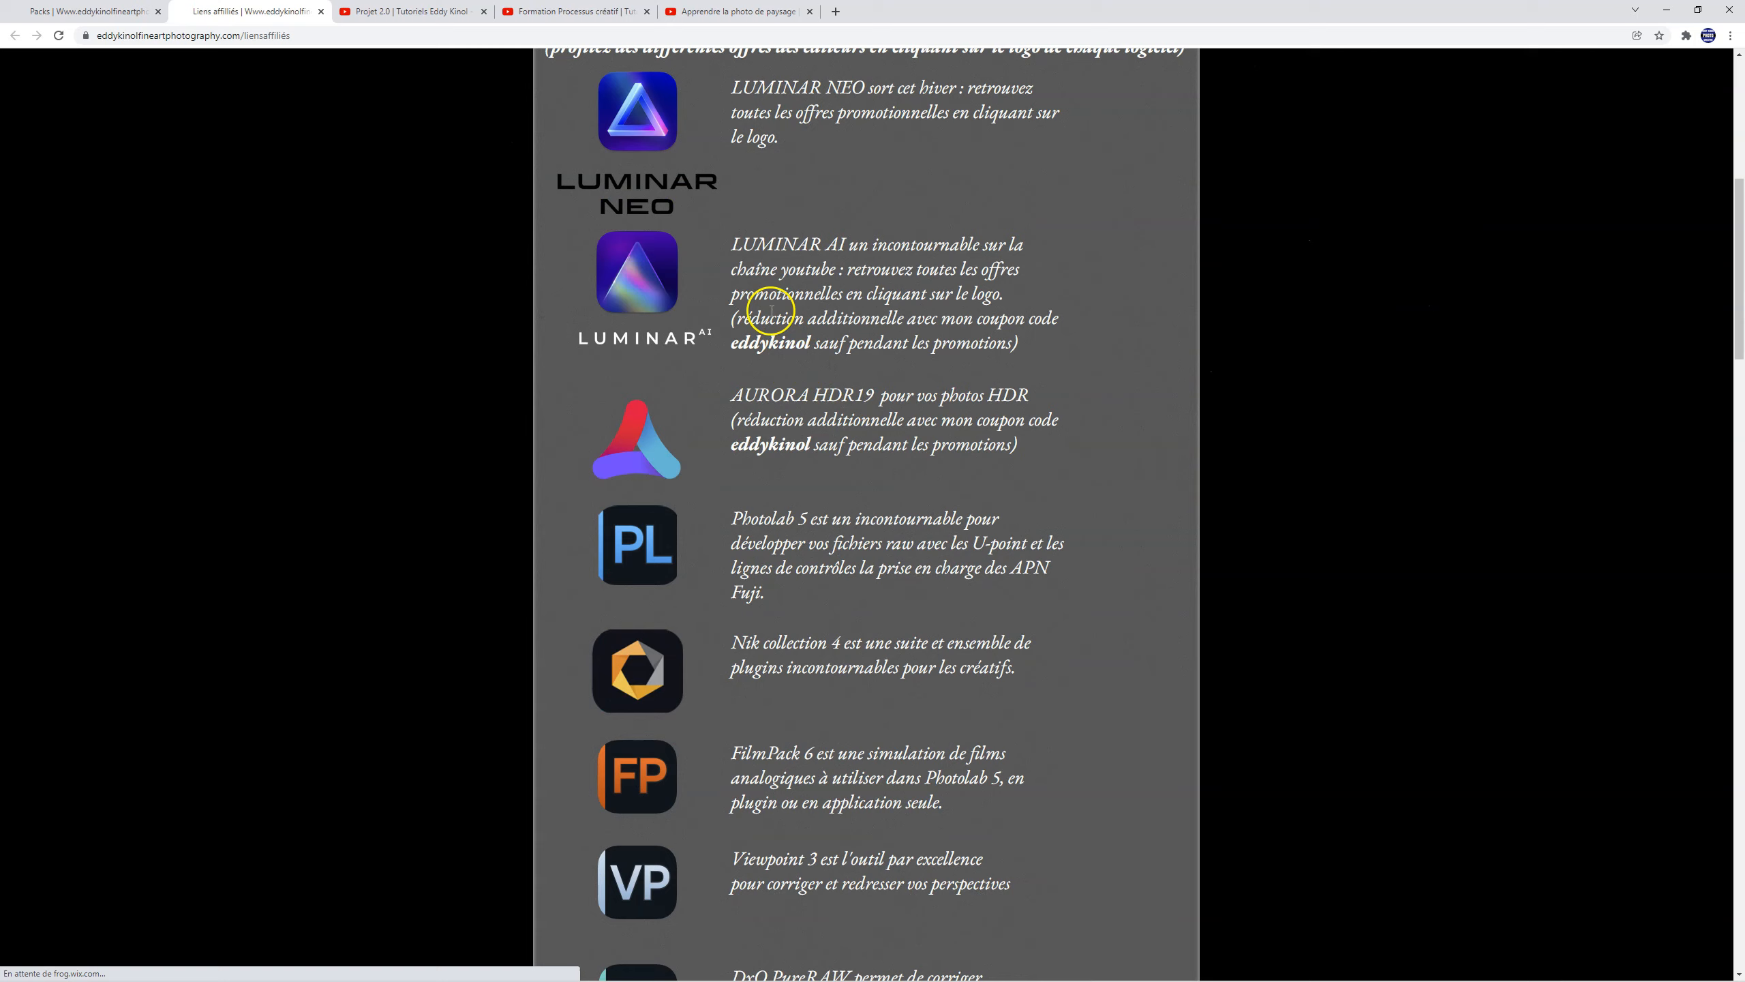
scroll(772, 339, "down", 15)
scroll(731, 313, "down", 15)
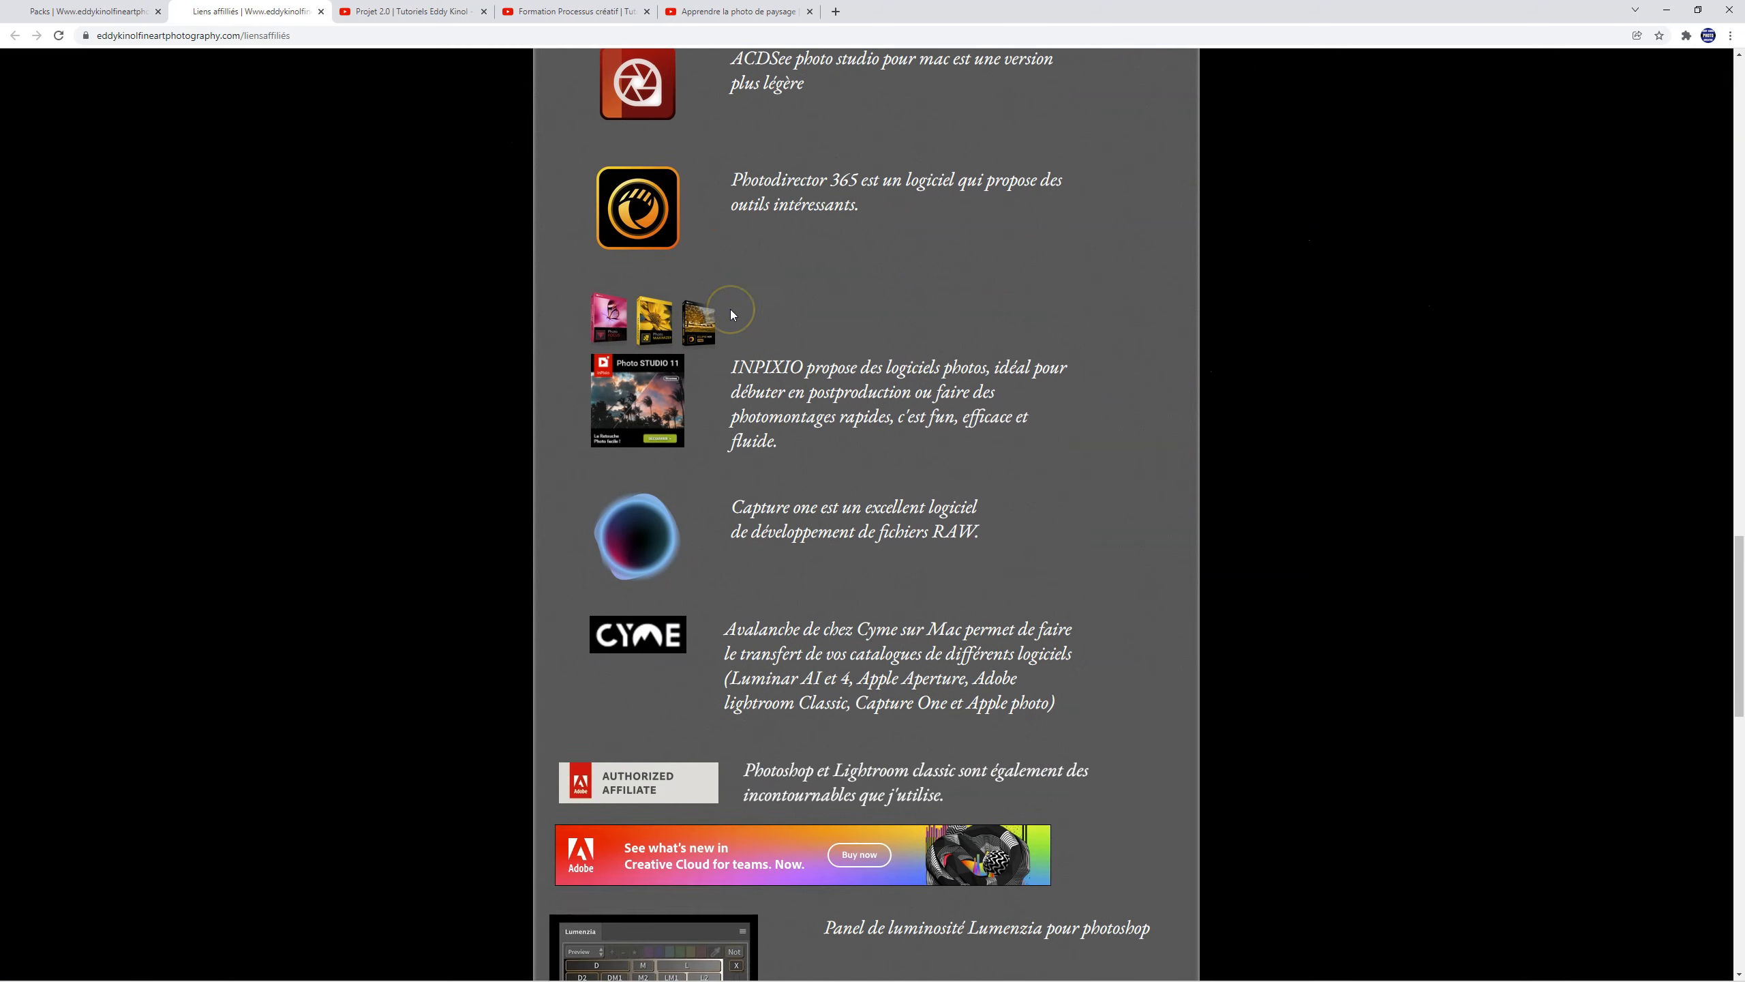
scroll(730, 308, "down", 8)
Step: Review the software descriptions and coupon code offers on the Liens affiliés page, and return to its beginning
scroll(729, 316, "up", 9)
scroll(728, 314, "up", 20)
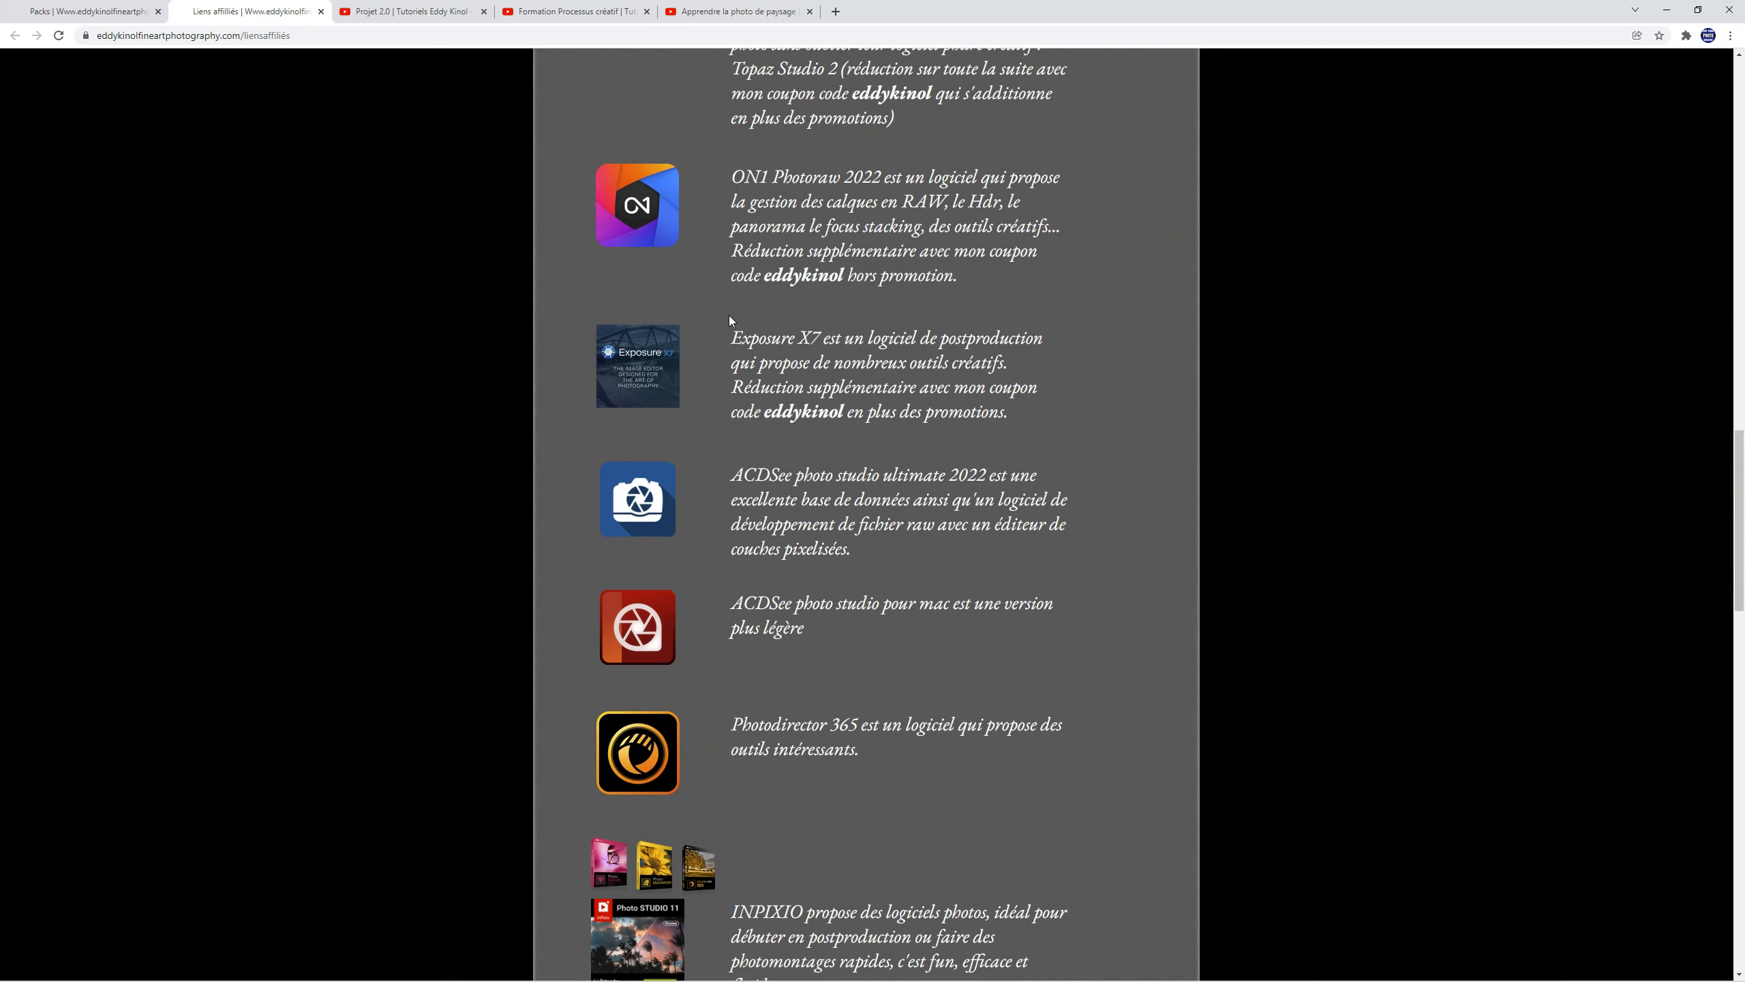
scroll(728, 316, "up", 6)
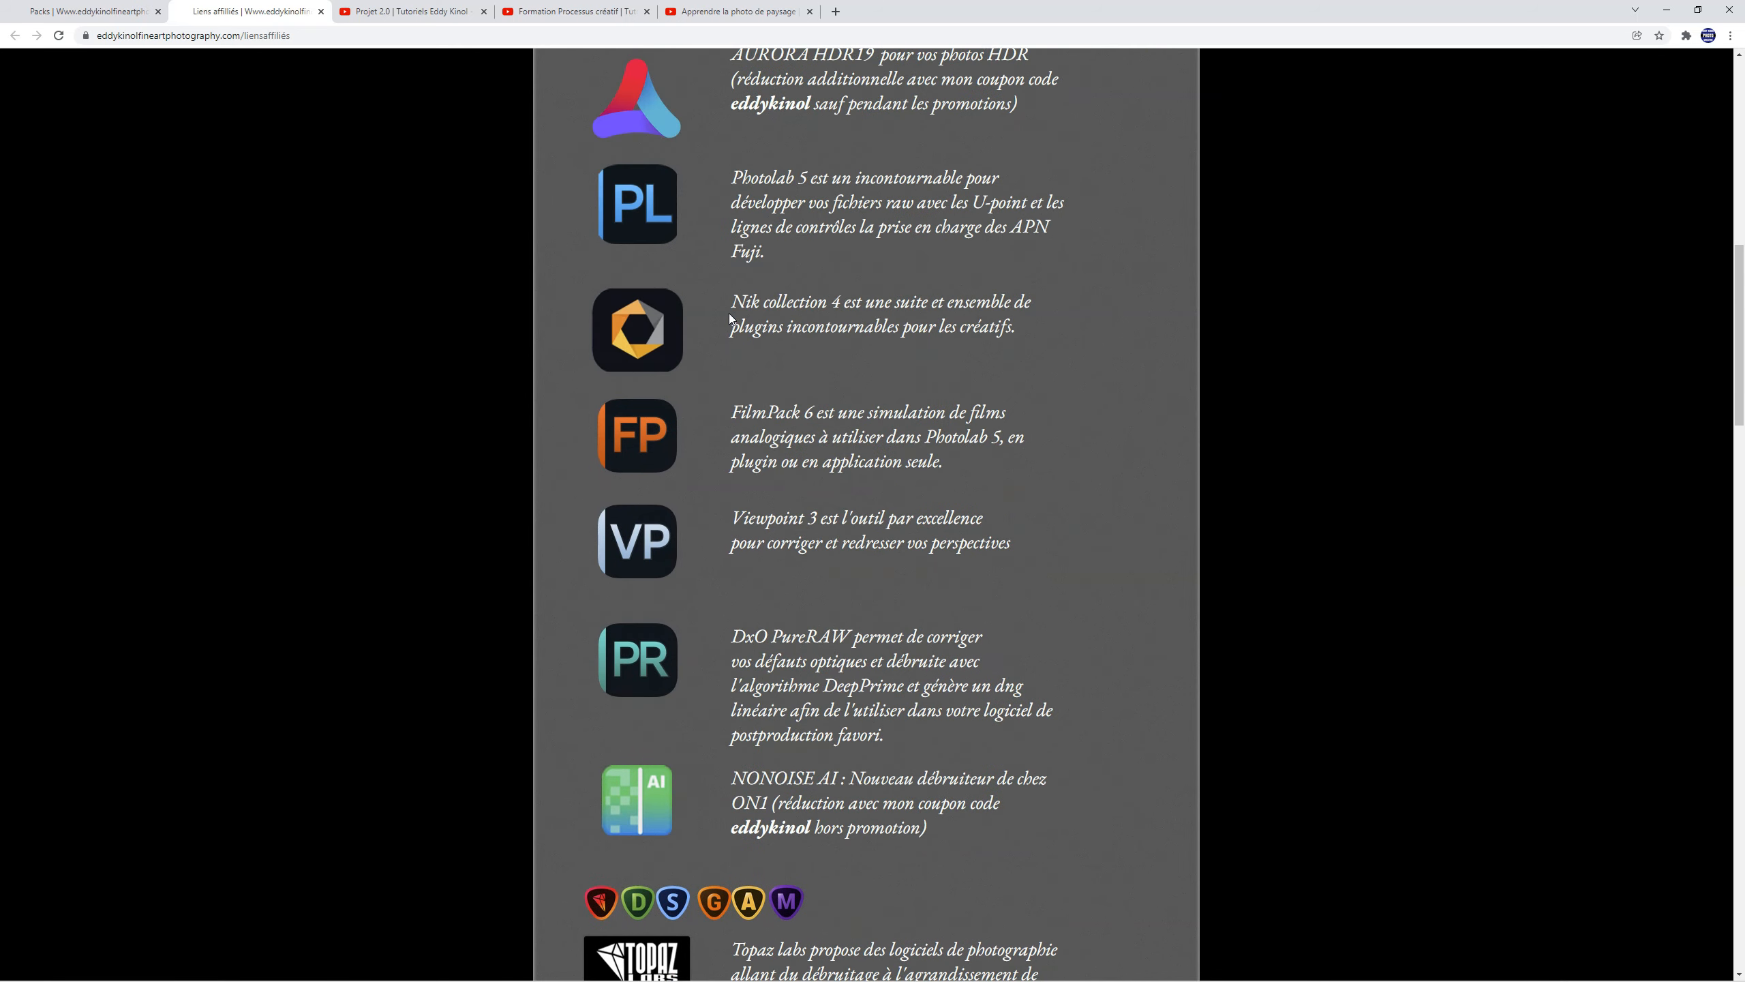
scroll(731, 318, "up", 7)
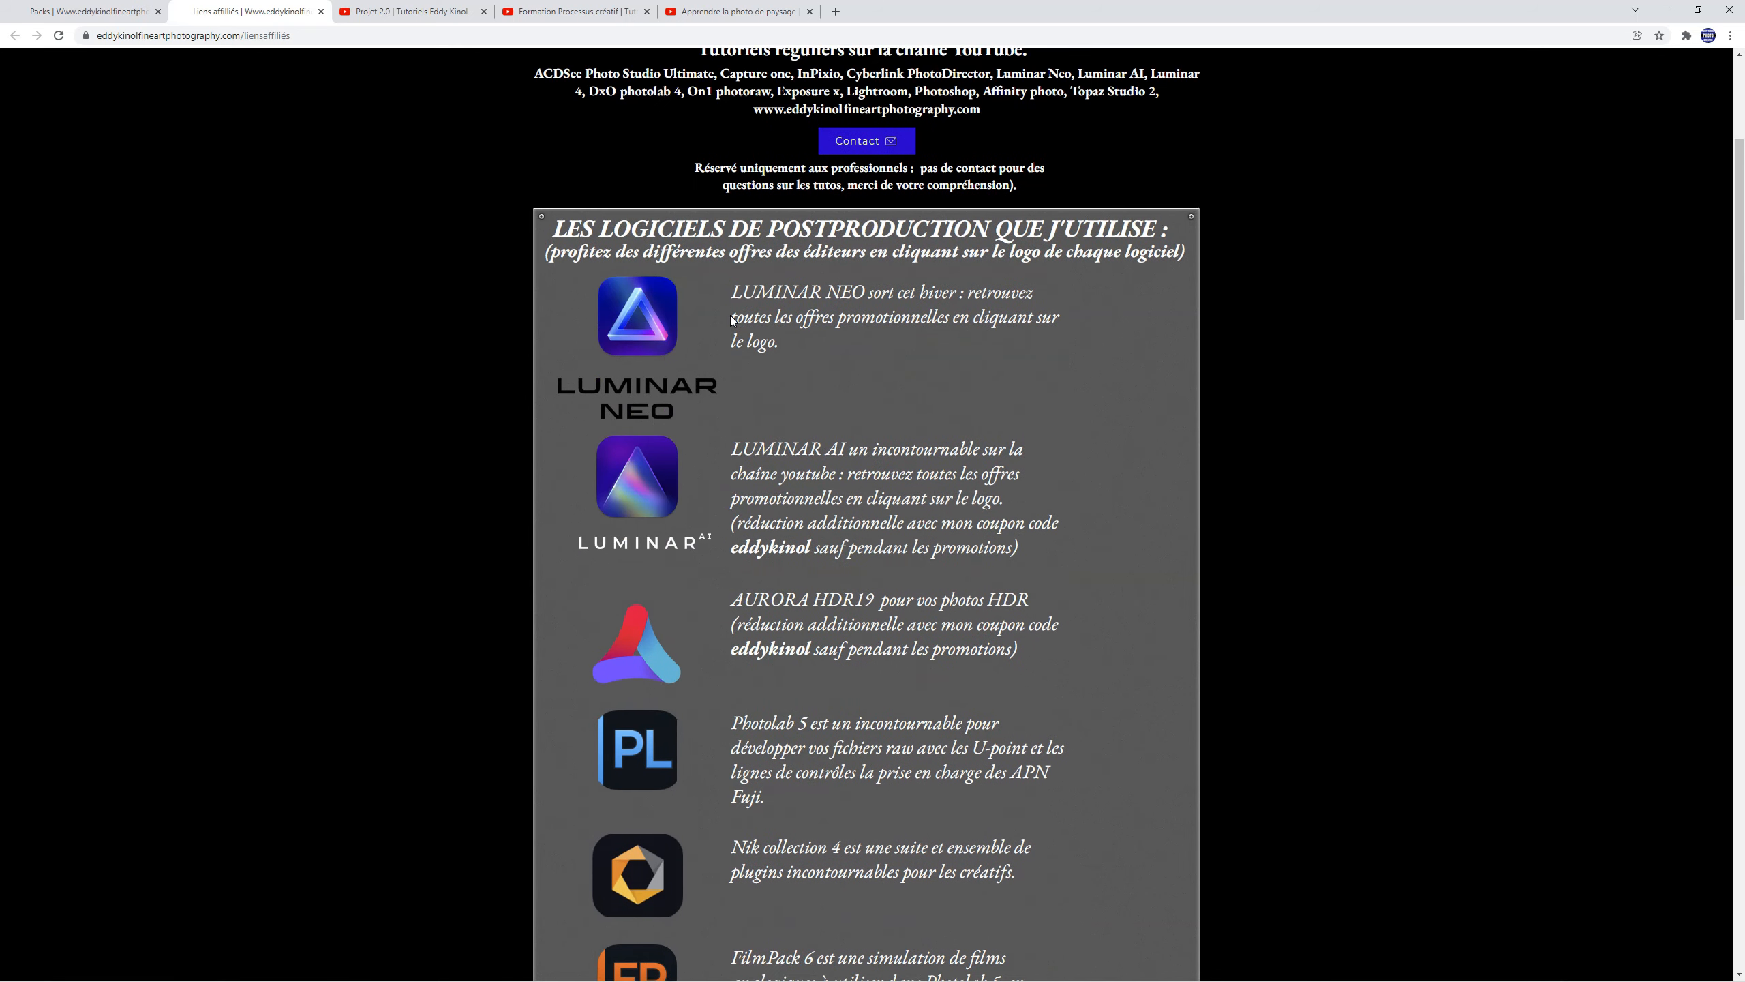
scroll(1101, 499, "down", 2)
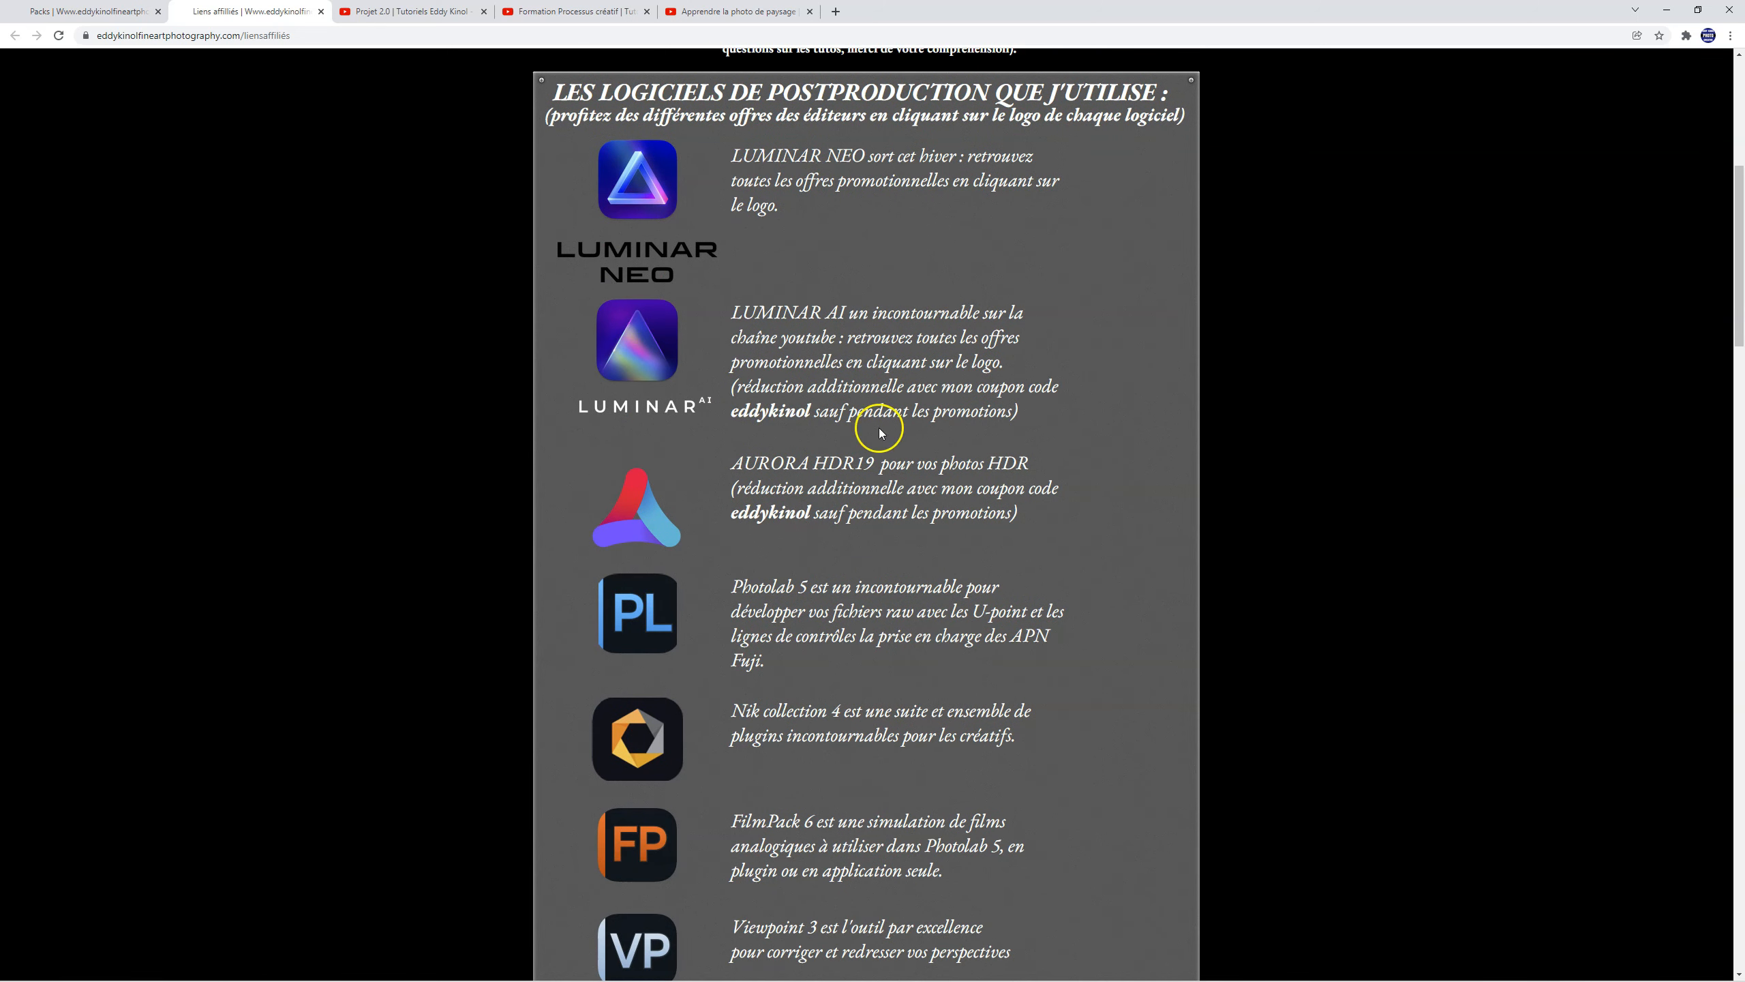
scroll(1052, 437, "down", 4)
scroll(1052, 439, "down", 12)
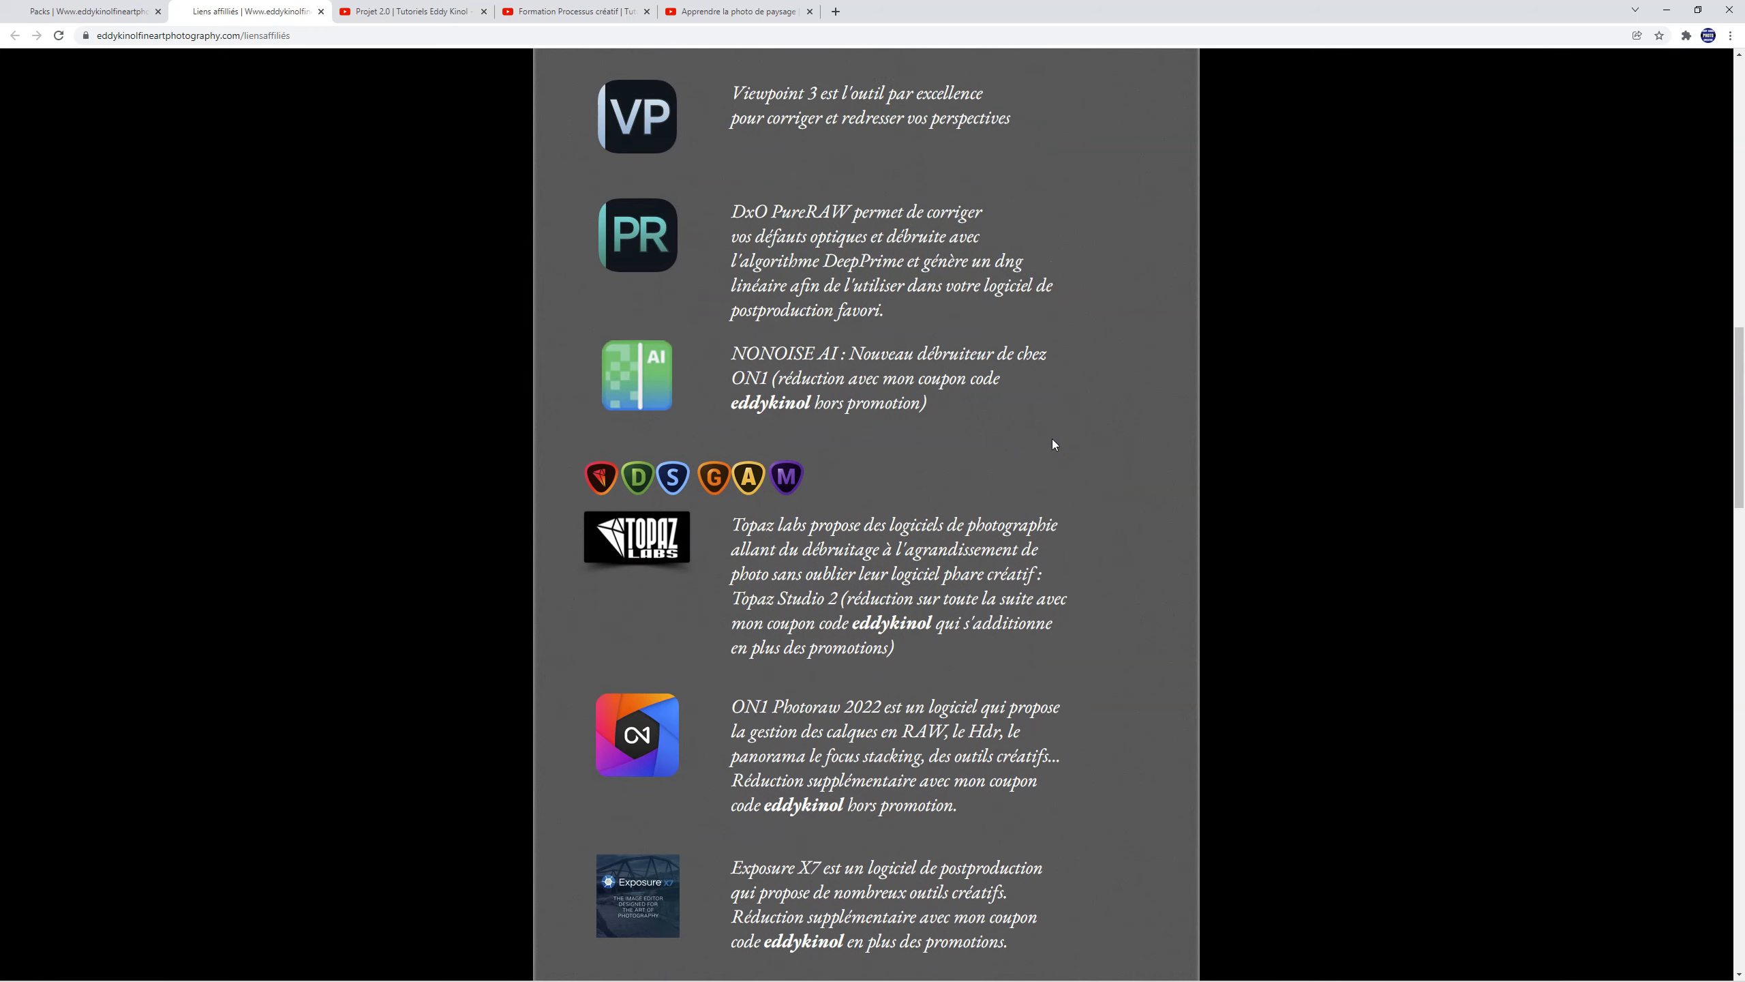
scroll(1053, 439, "down", 3)
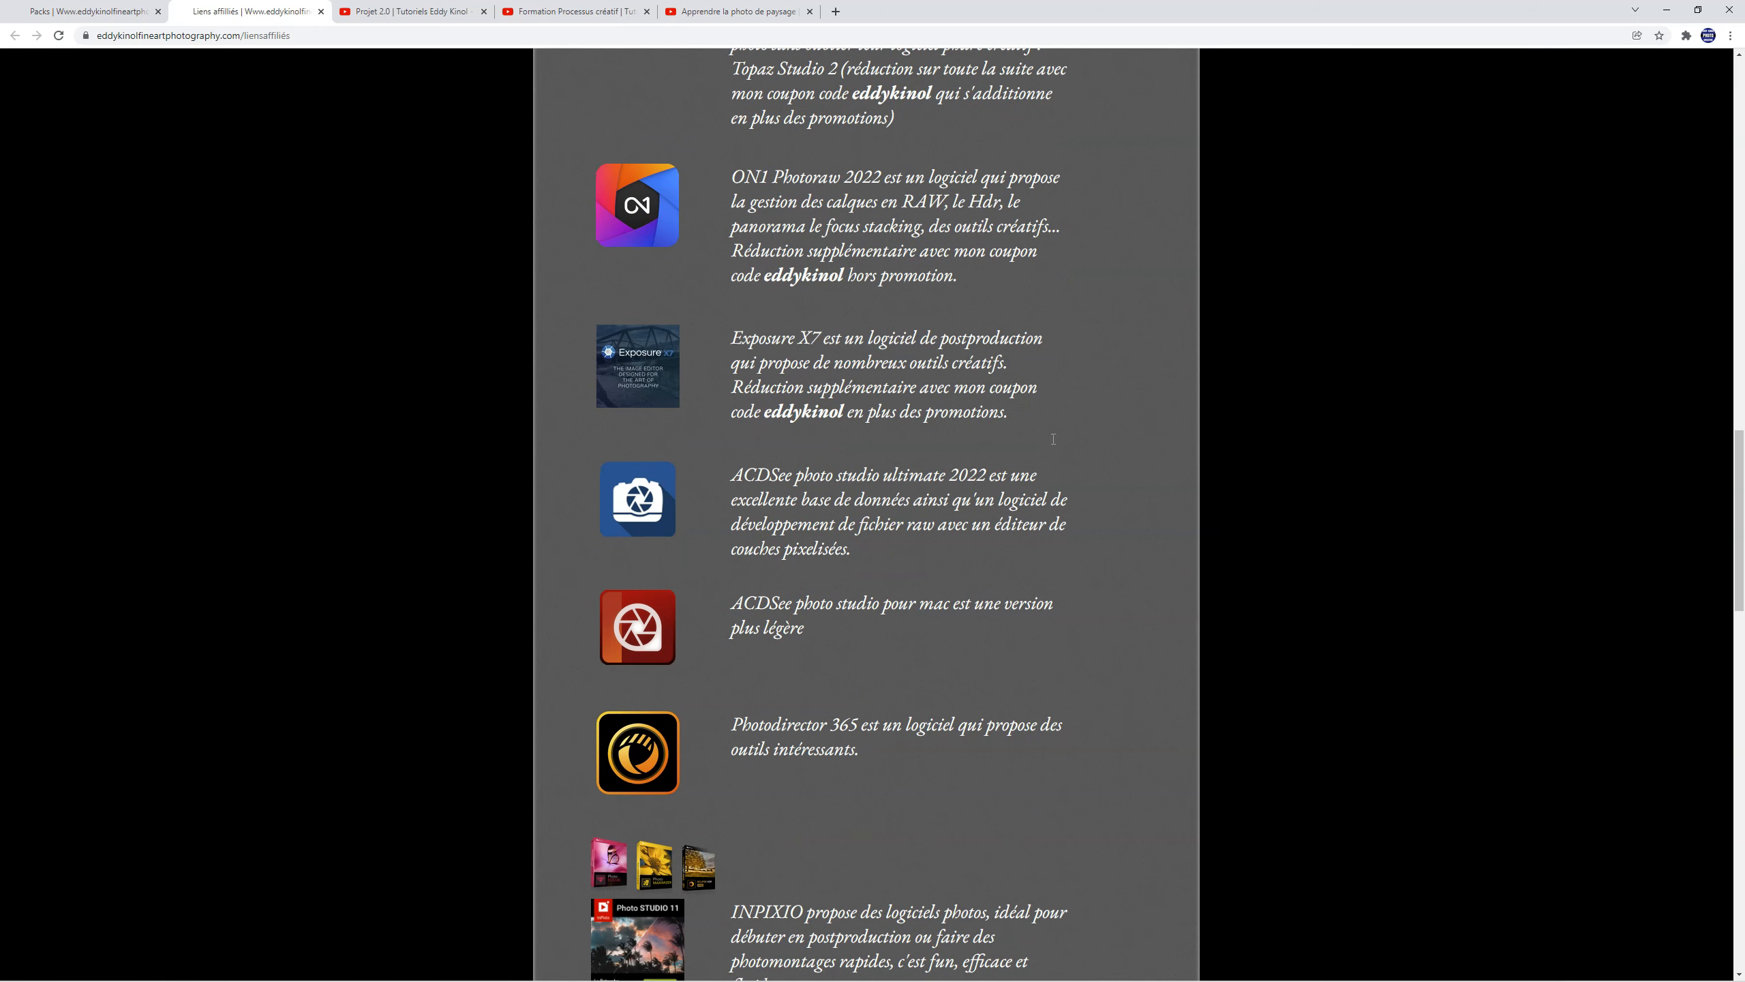
left_click(723, 343)
scroll(1126, 457, "up", 7)
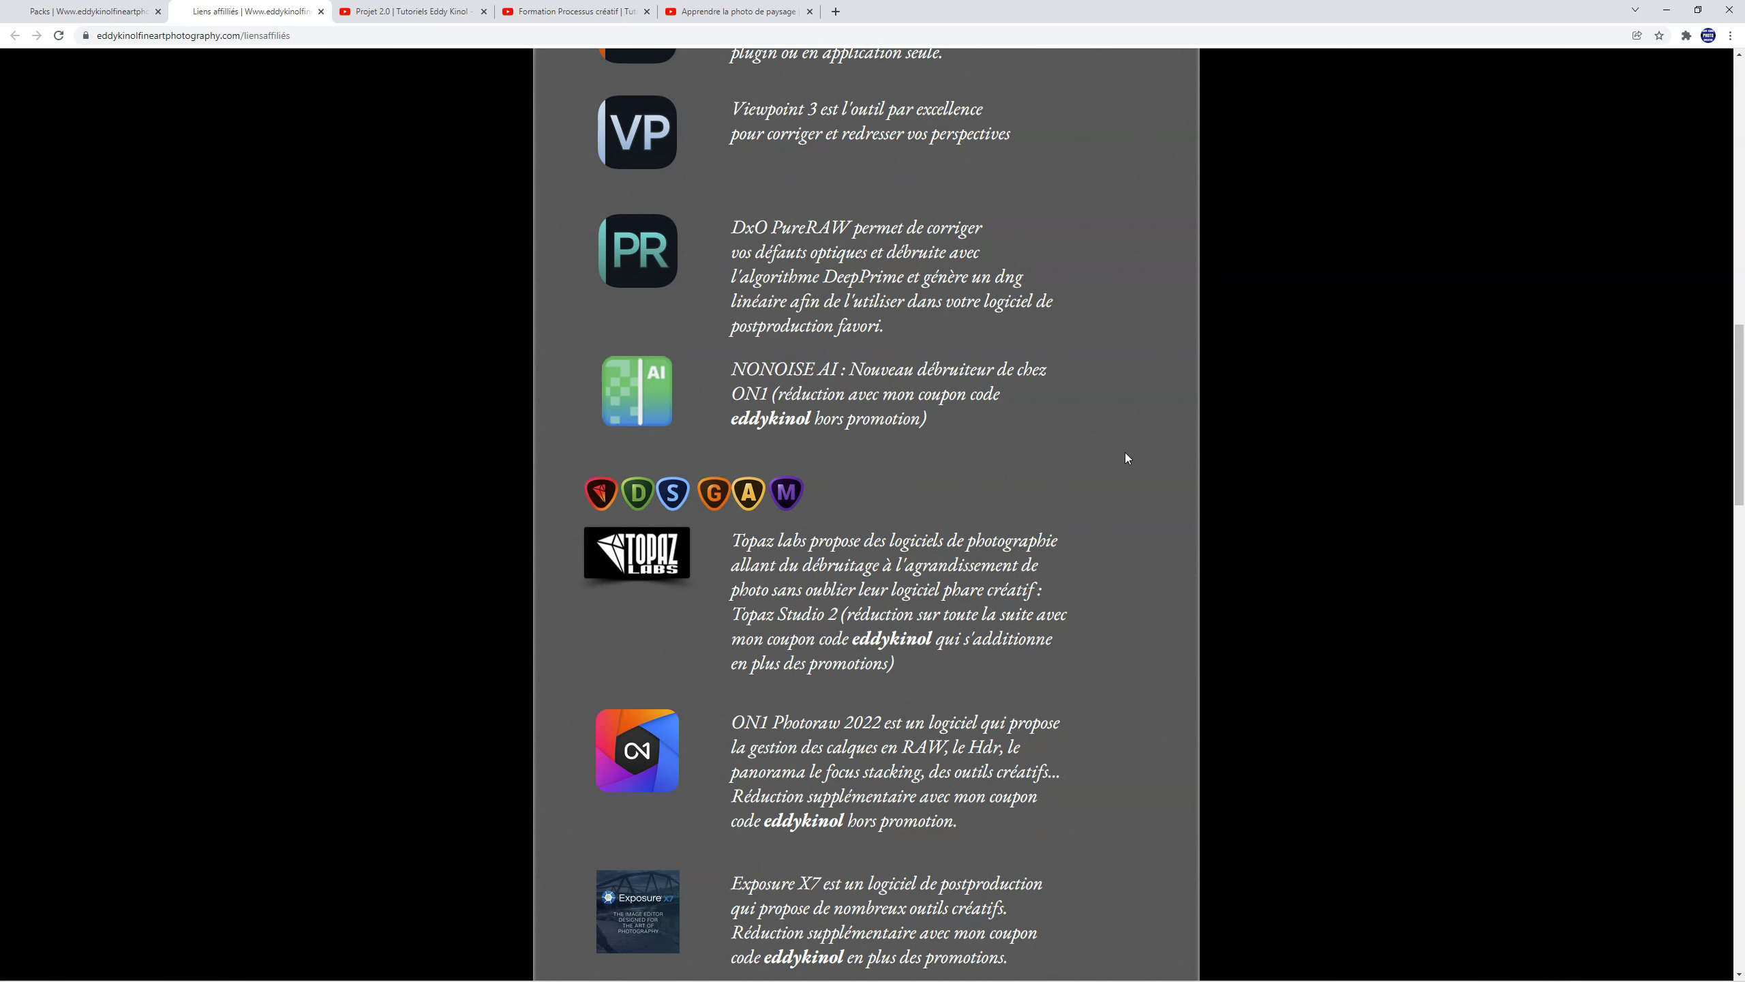
scroll(1125, 454, "up", 18)
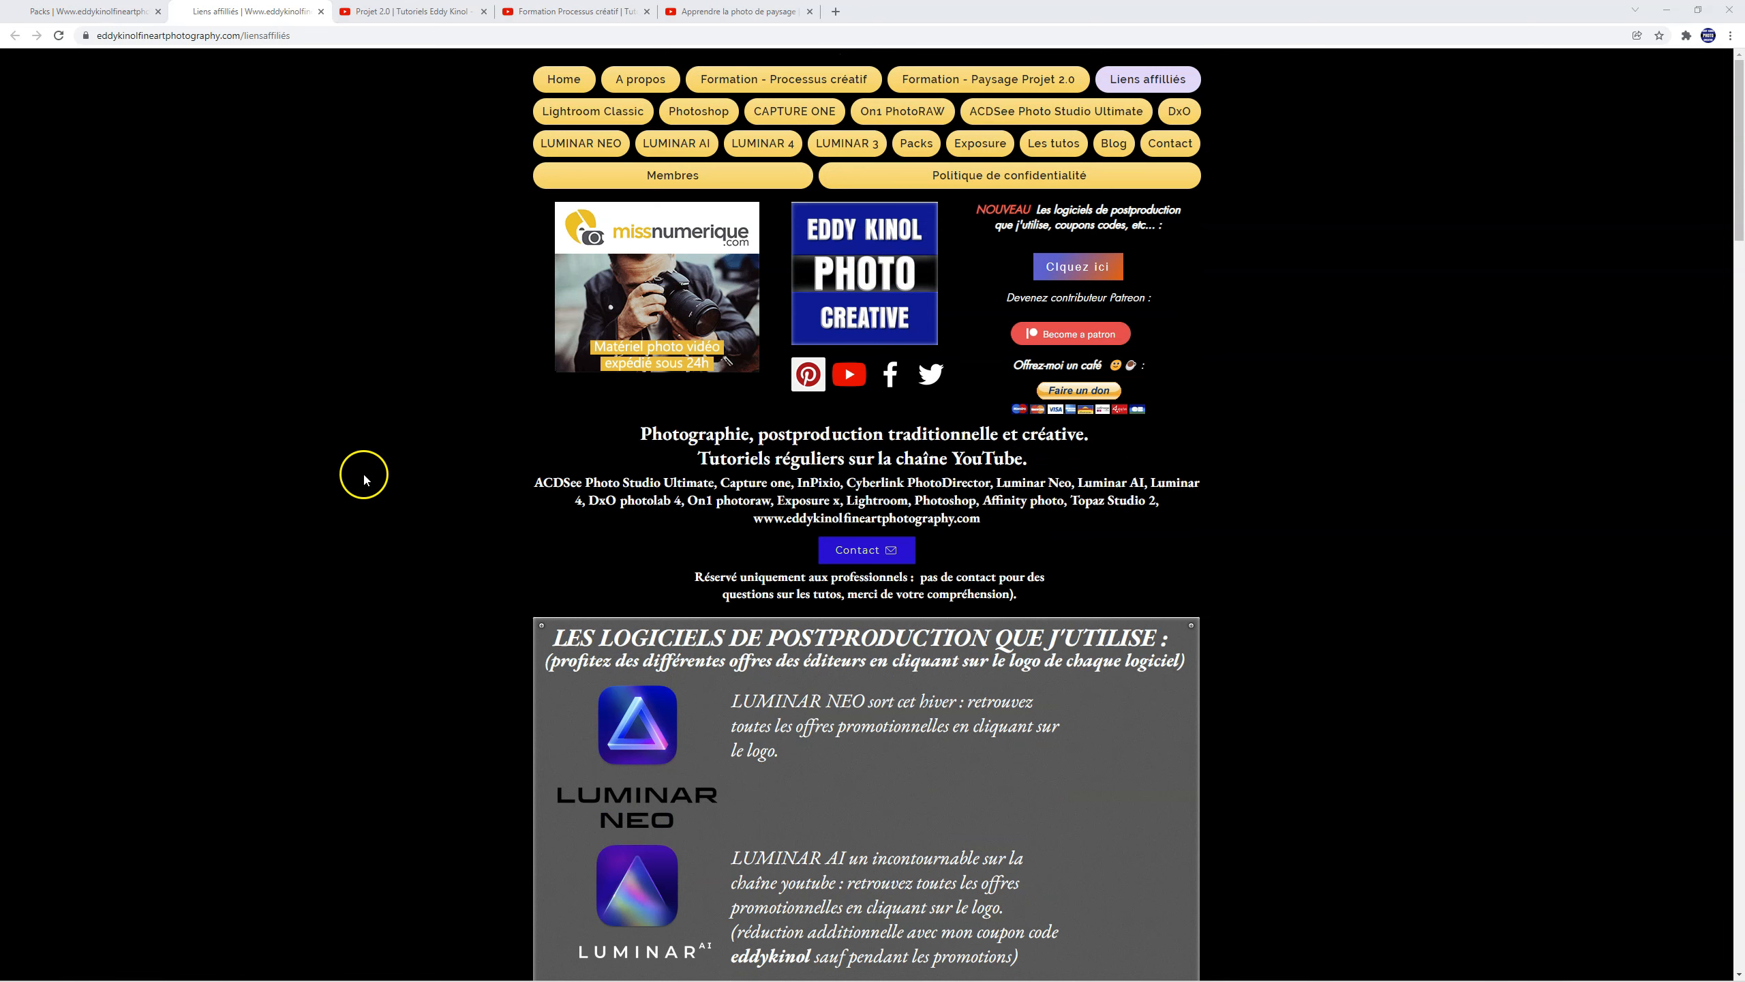
Step: Open the linked YouTube channel from the site and look through the training playlists on its home page
left_click(858, 385)
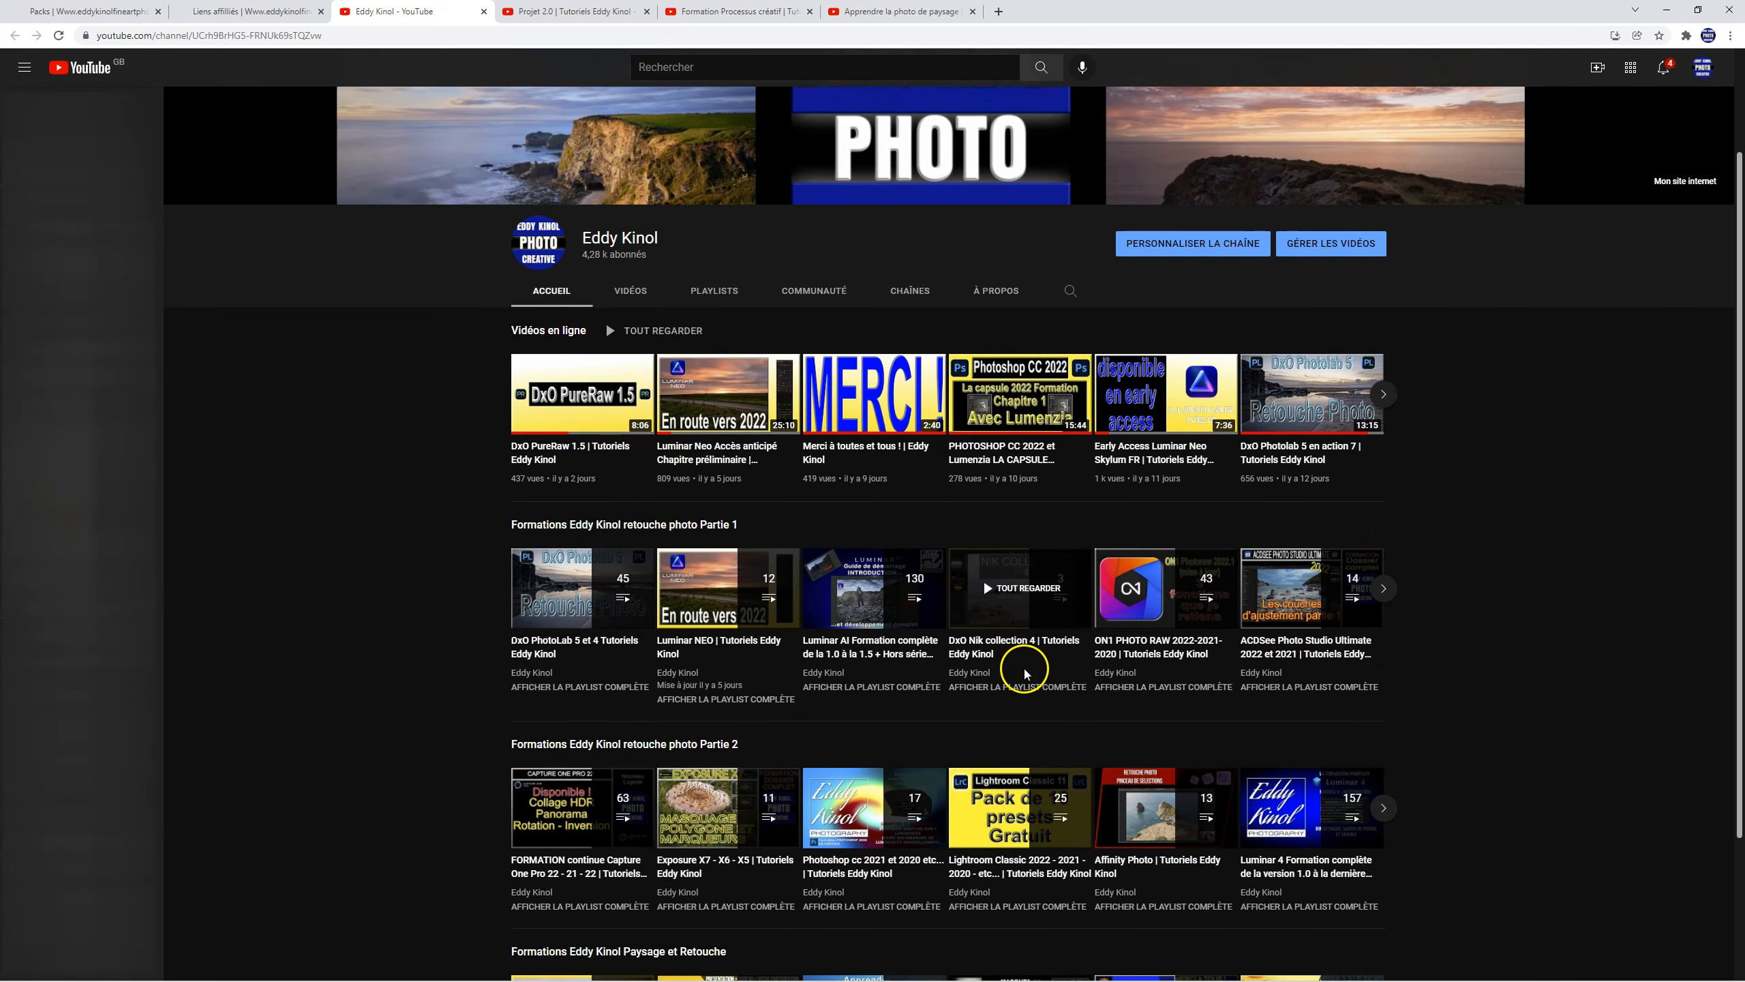
scroll(1097, 521, "down", 3)
scroll(1418, 635, "down", 2)
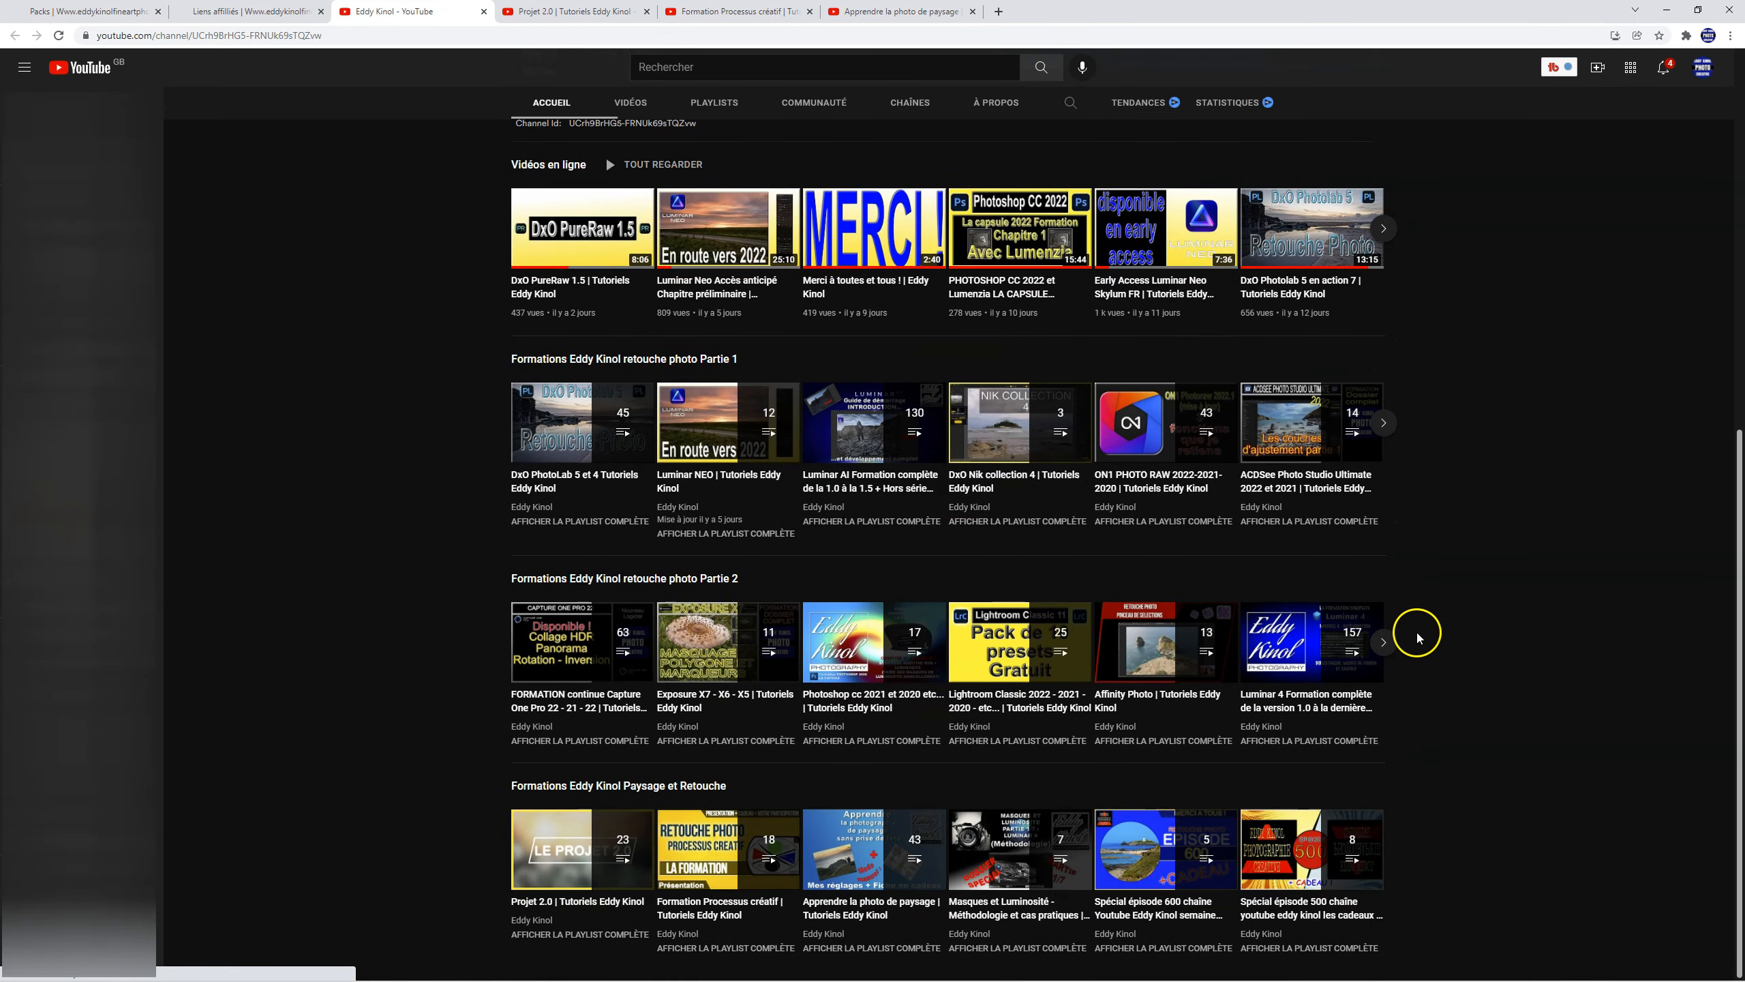
Step: Open the channel's list of uploaded videos and browse the older tutorials
left_click(629, 110)
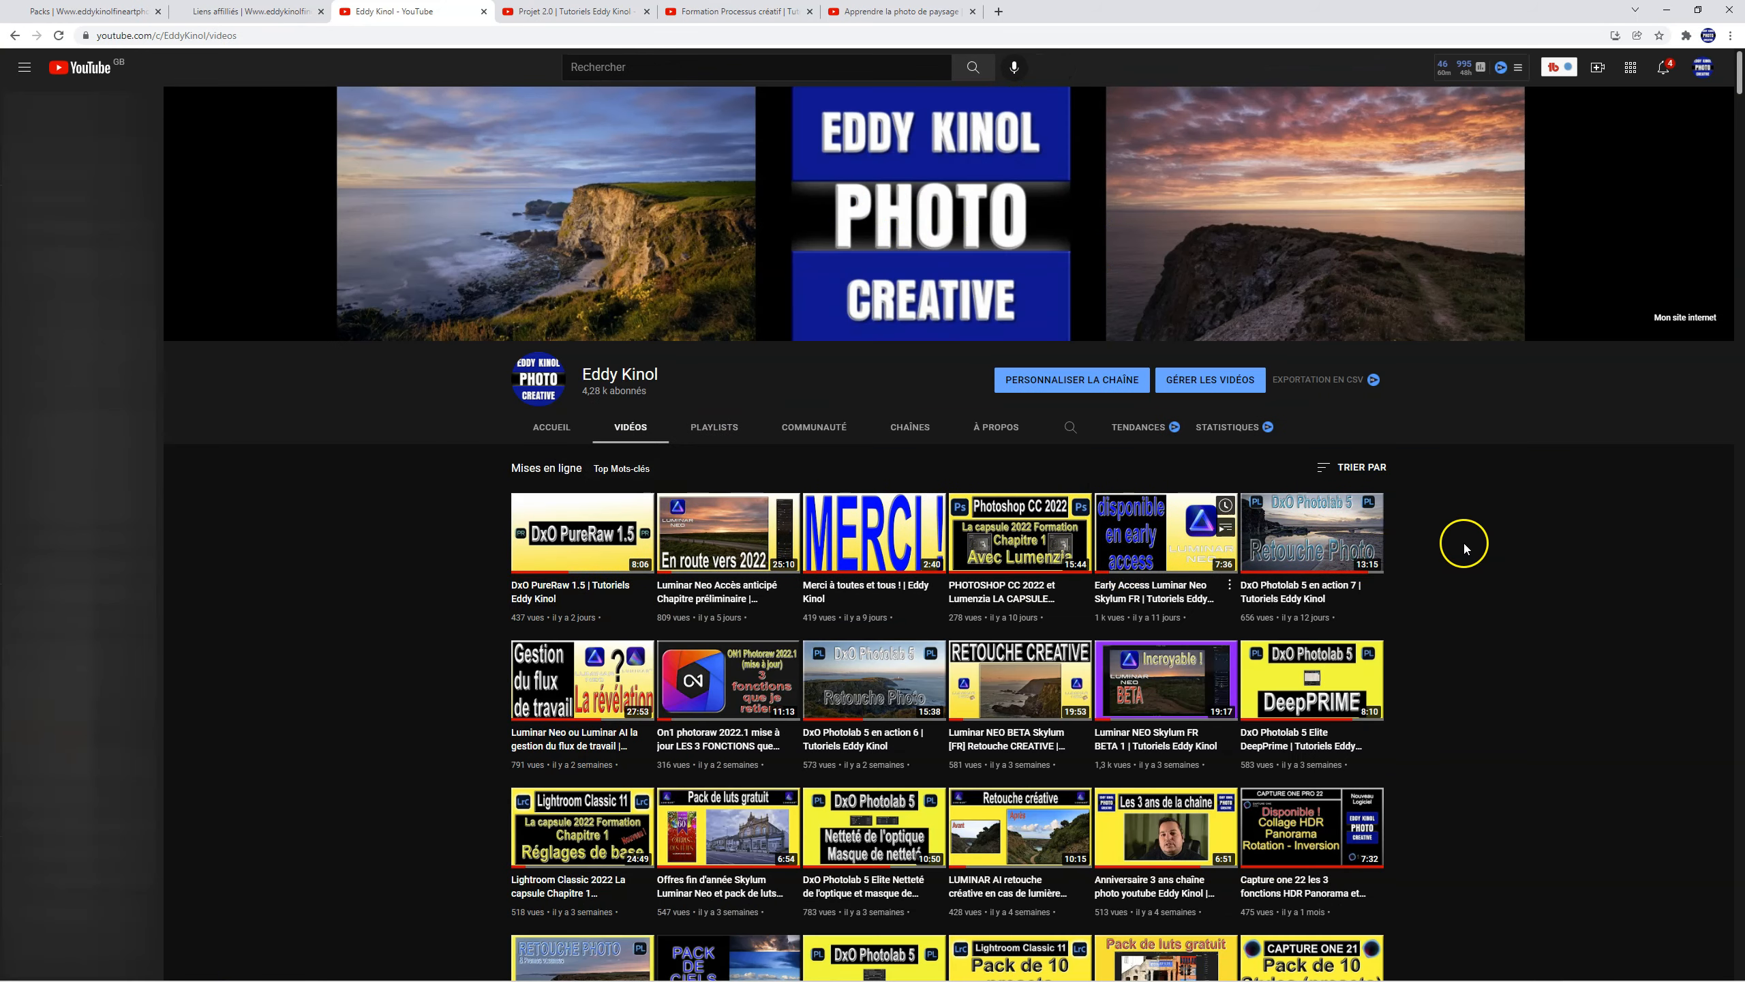
scroll(1461, 545, "down", 10)
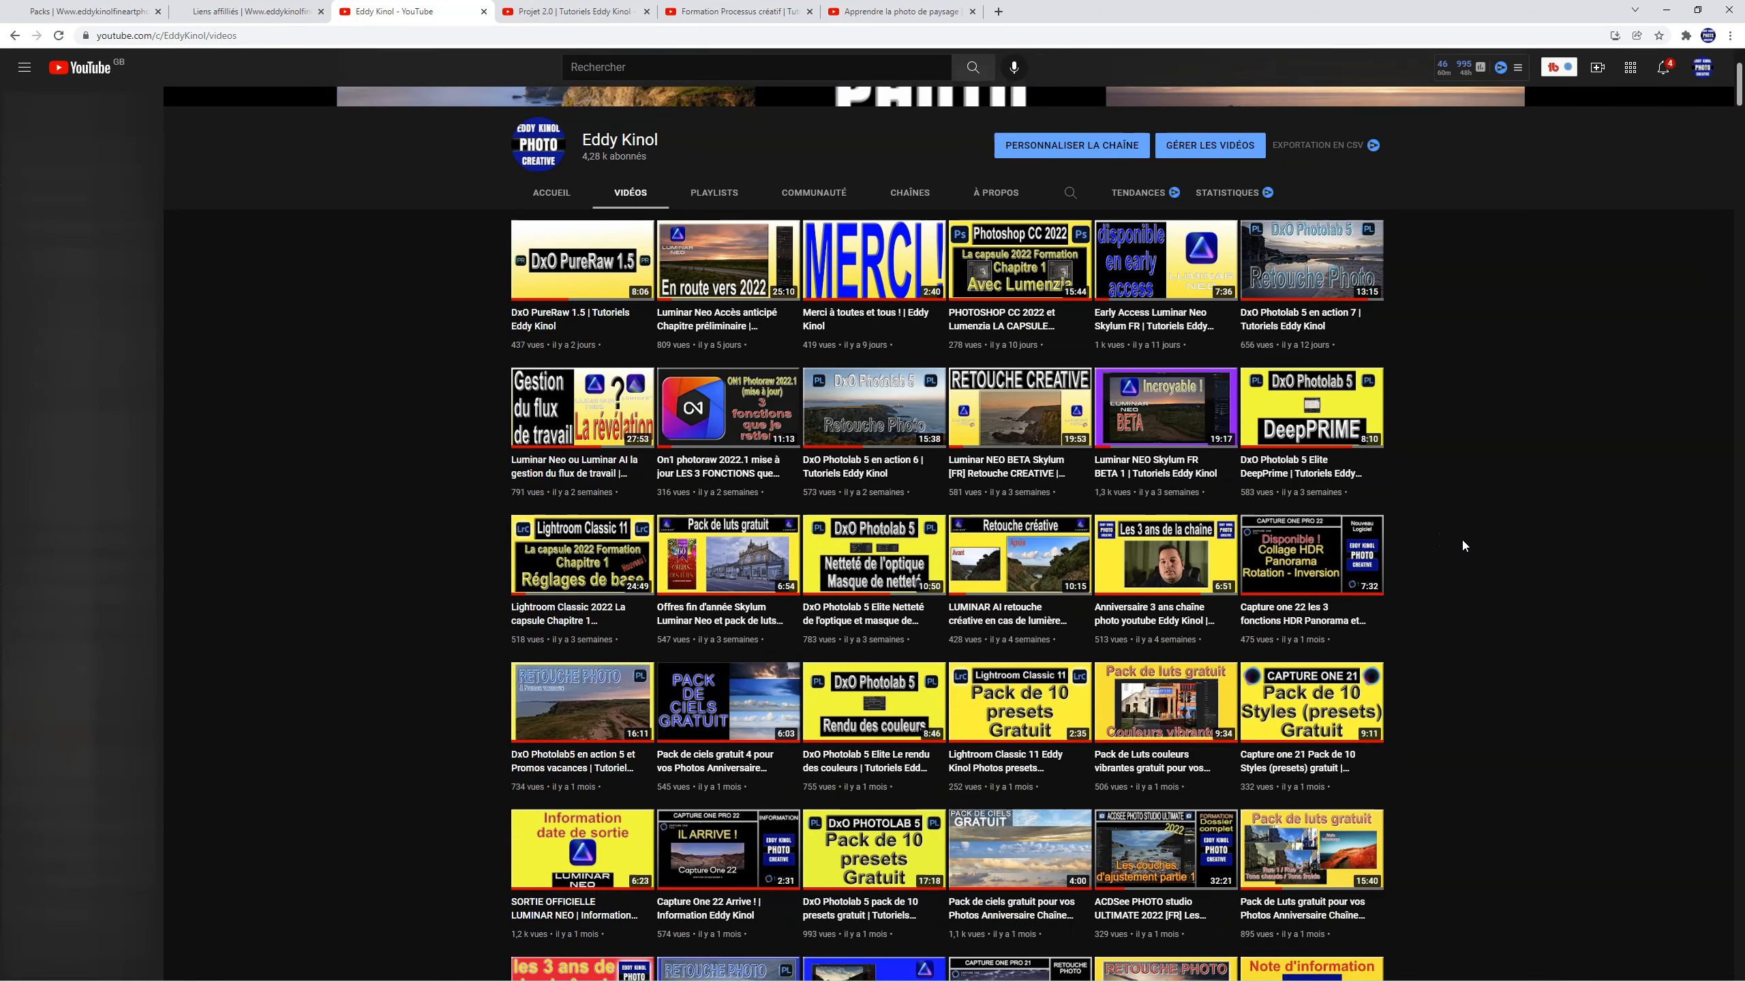
scroll(1463, 543, "down", 20)
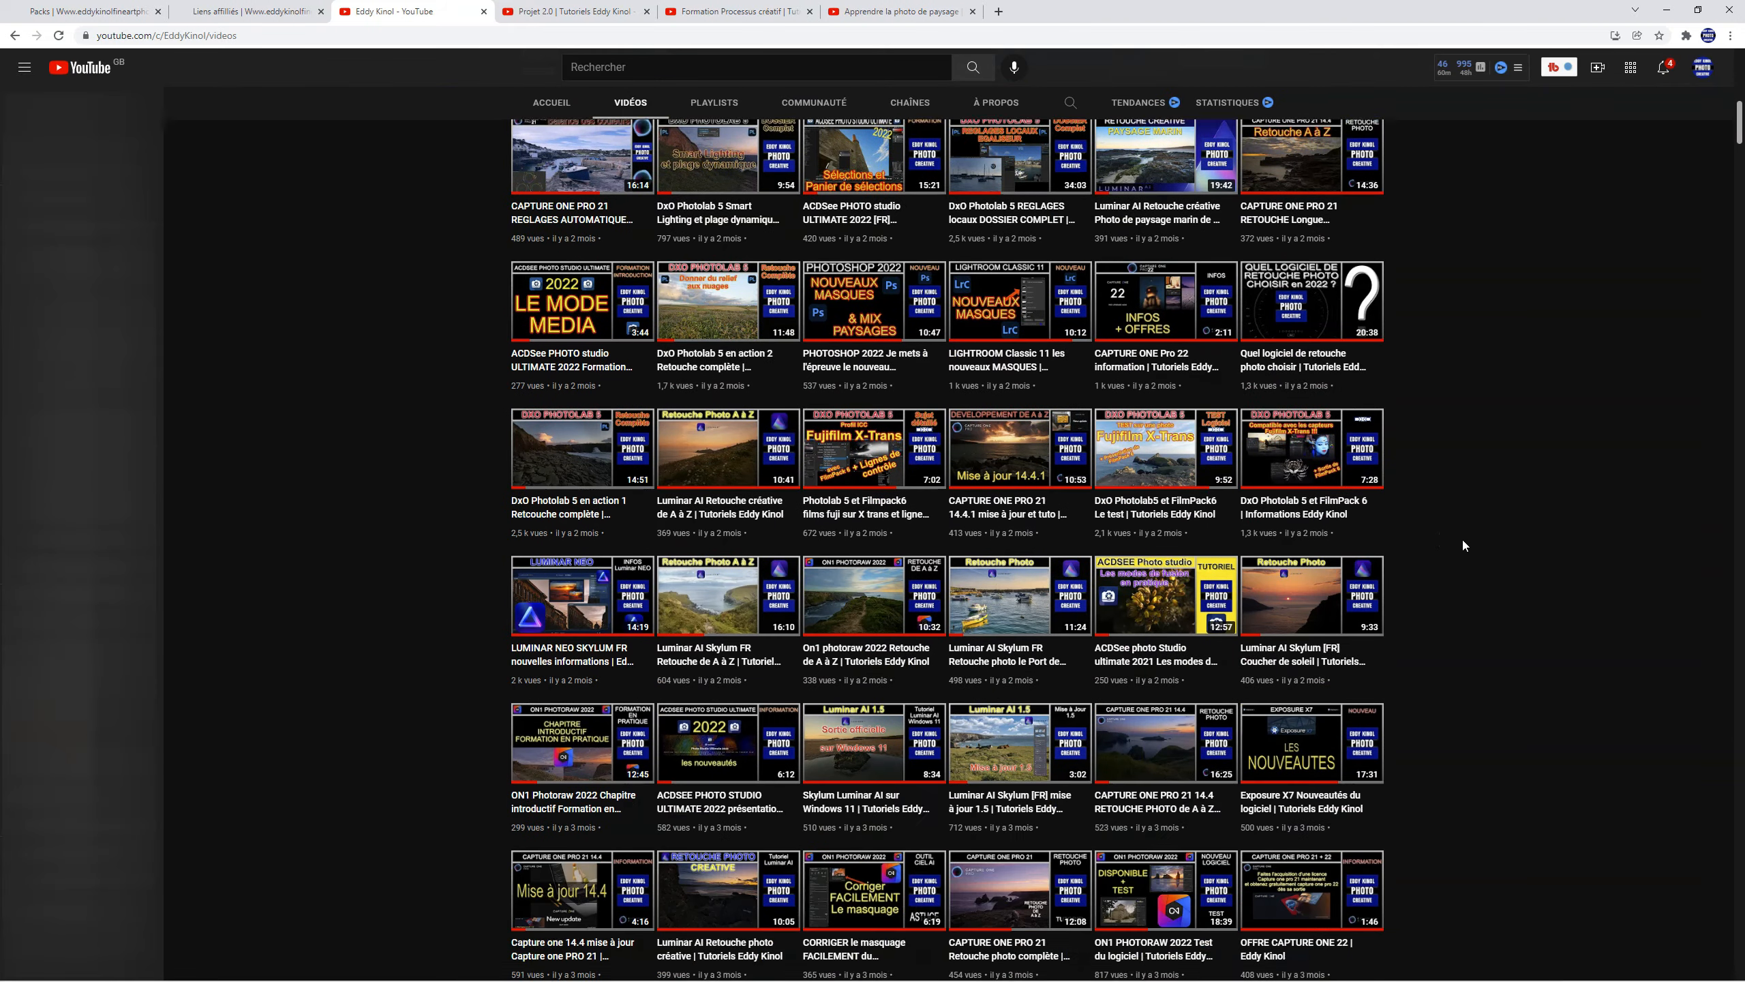
scroll(1462, 545, "down", 15)
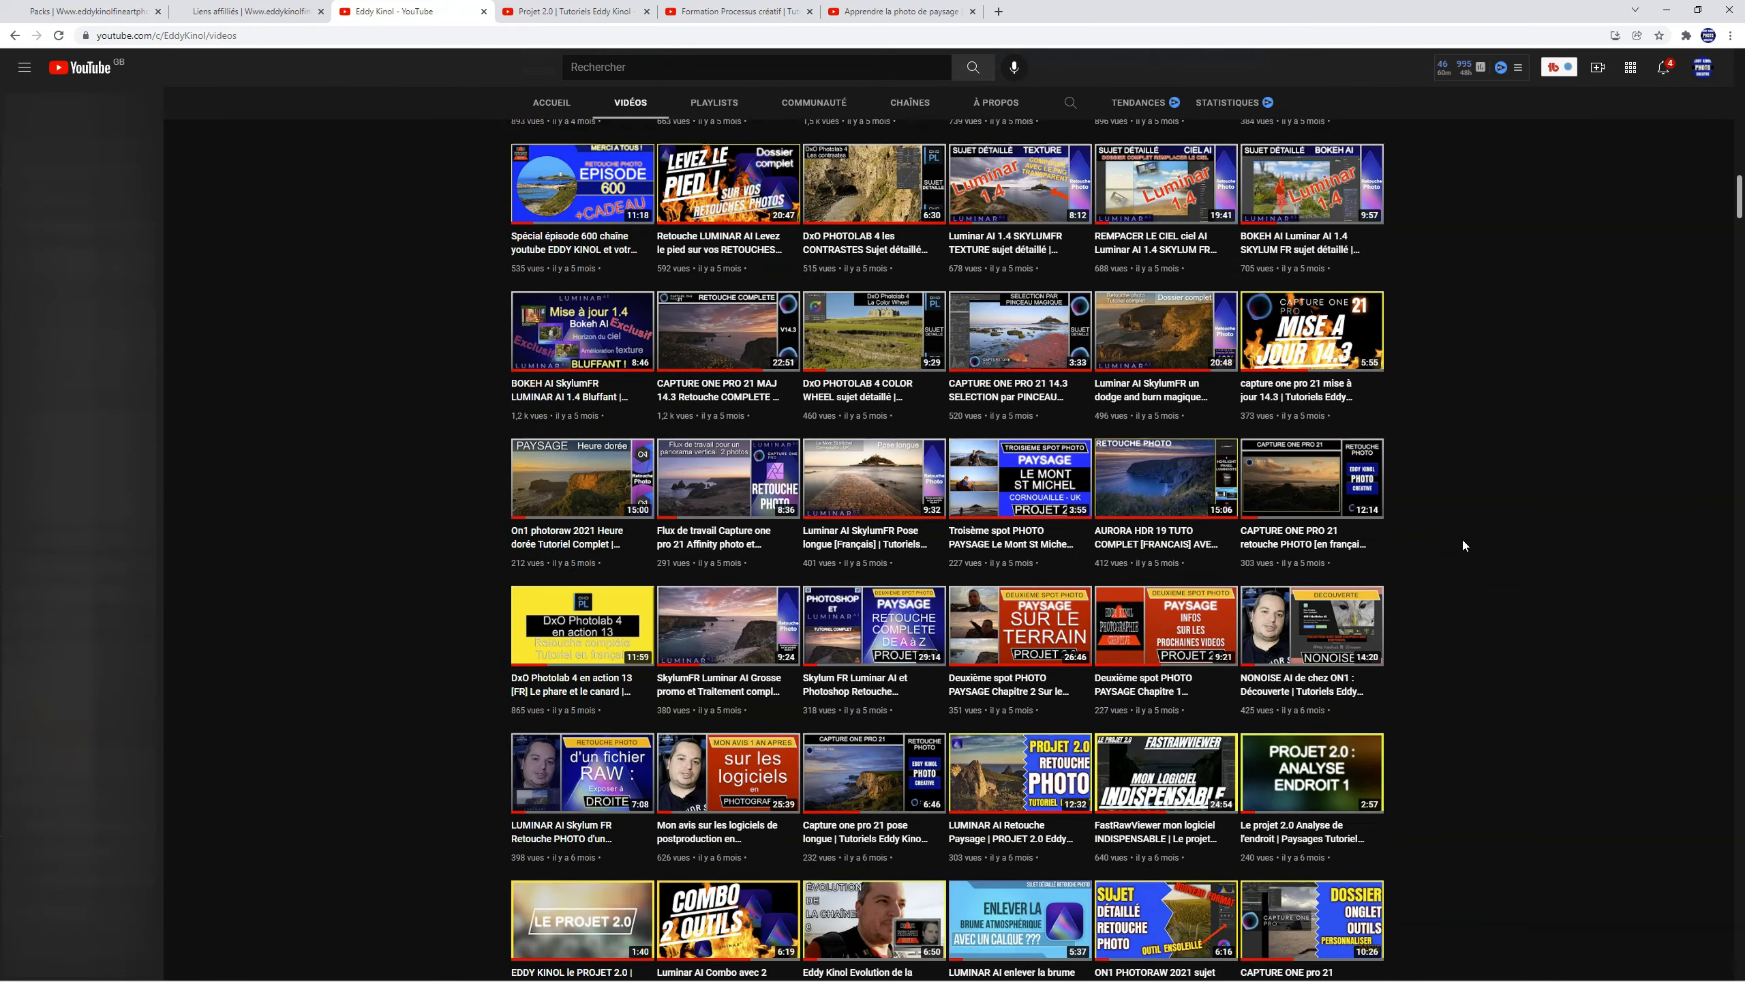
Step: Browse the channel's older uploads down to the earliest videos, close the page and switch back to Lightroom Classic
scroll(1462, 539, "down", 15)
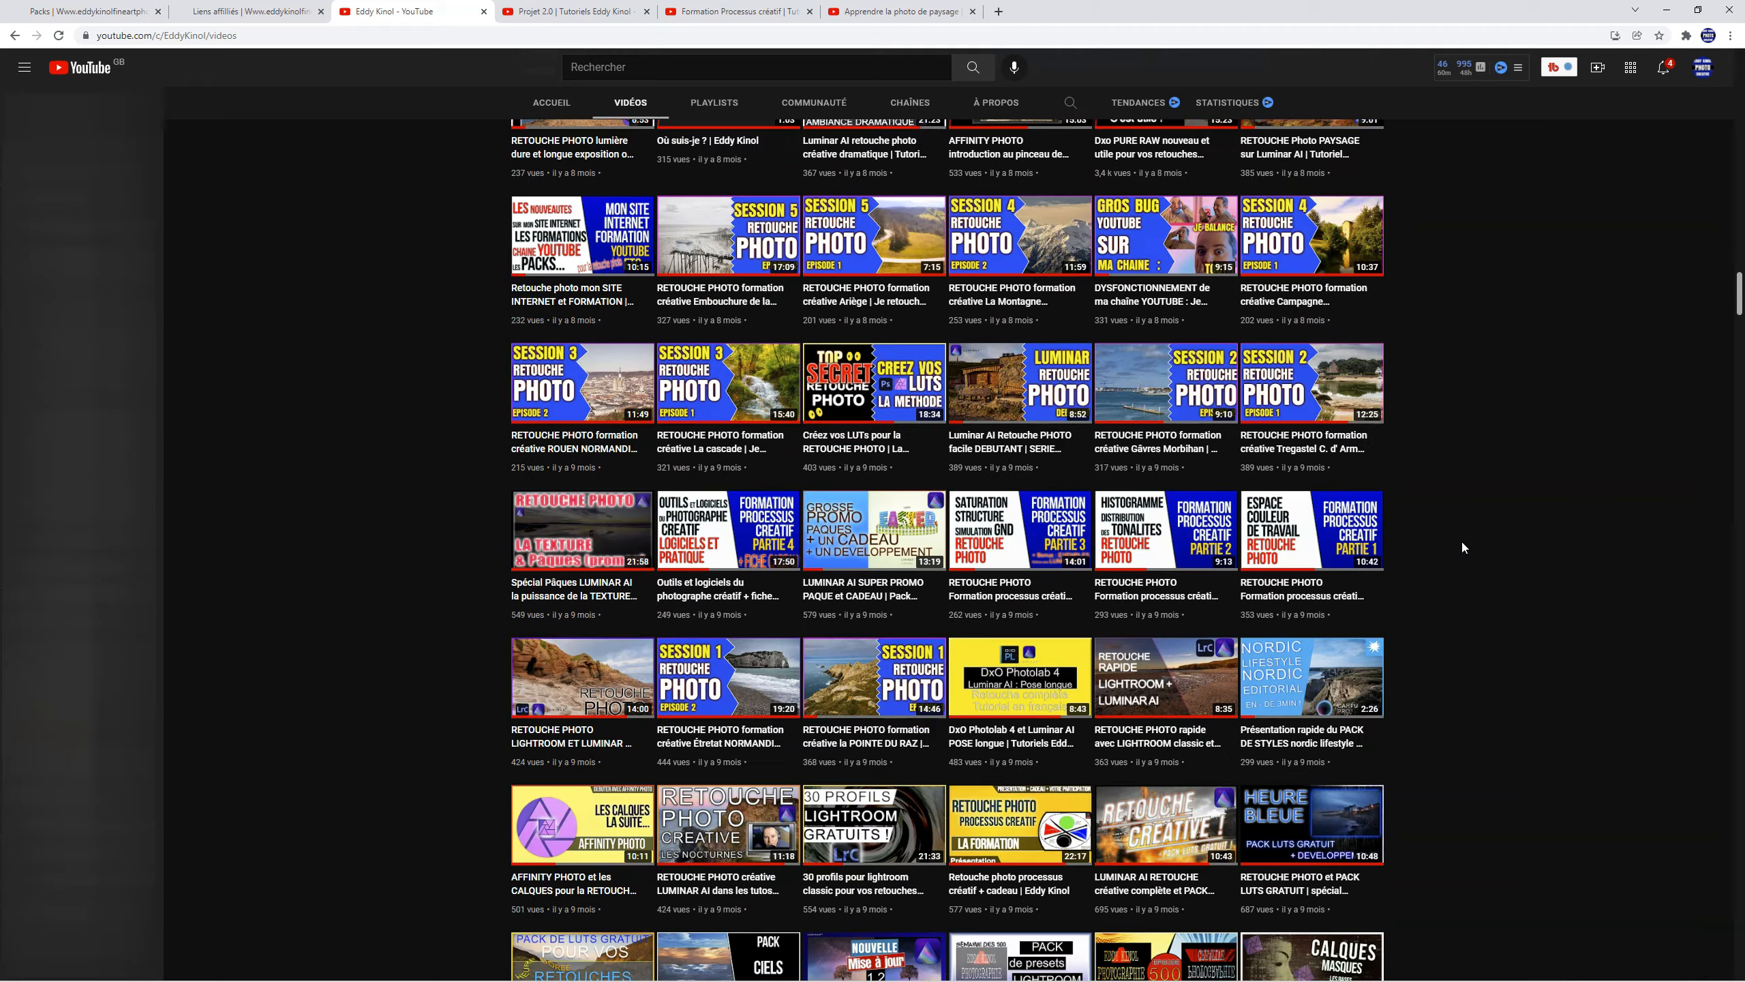
scroll(1462, 539, "down", 20)
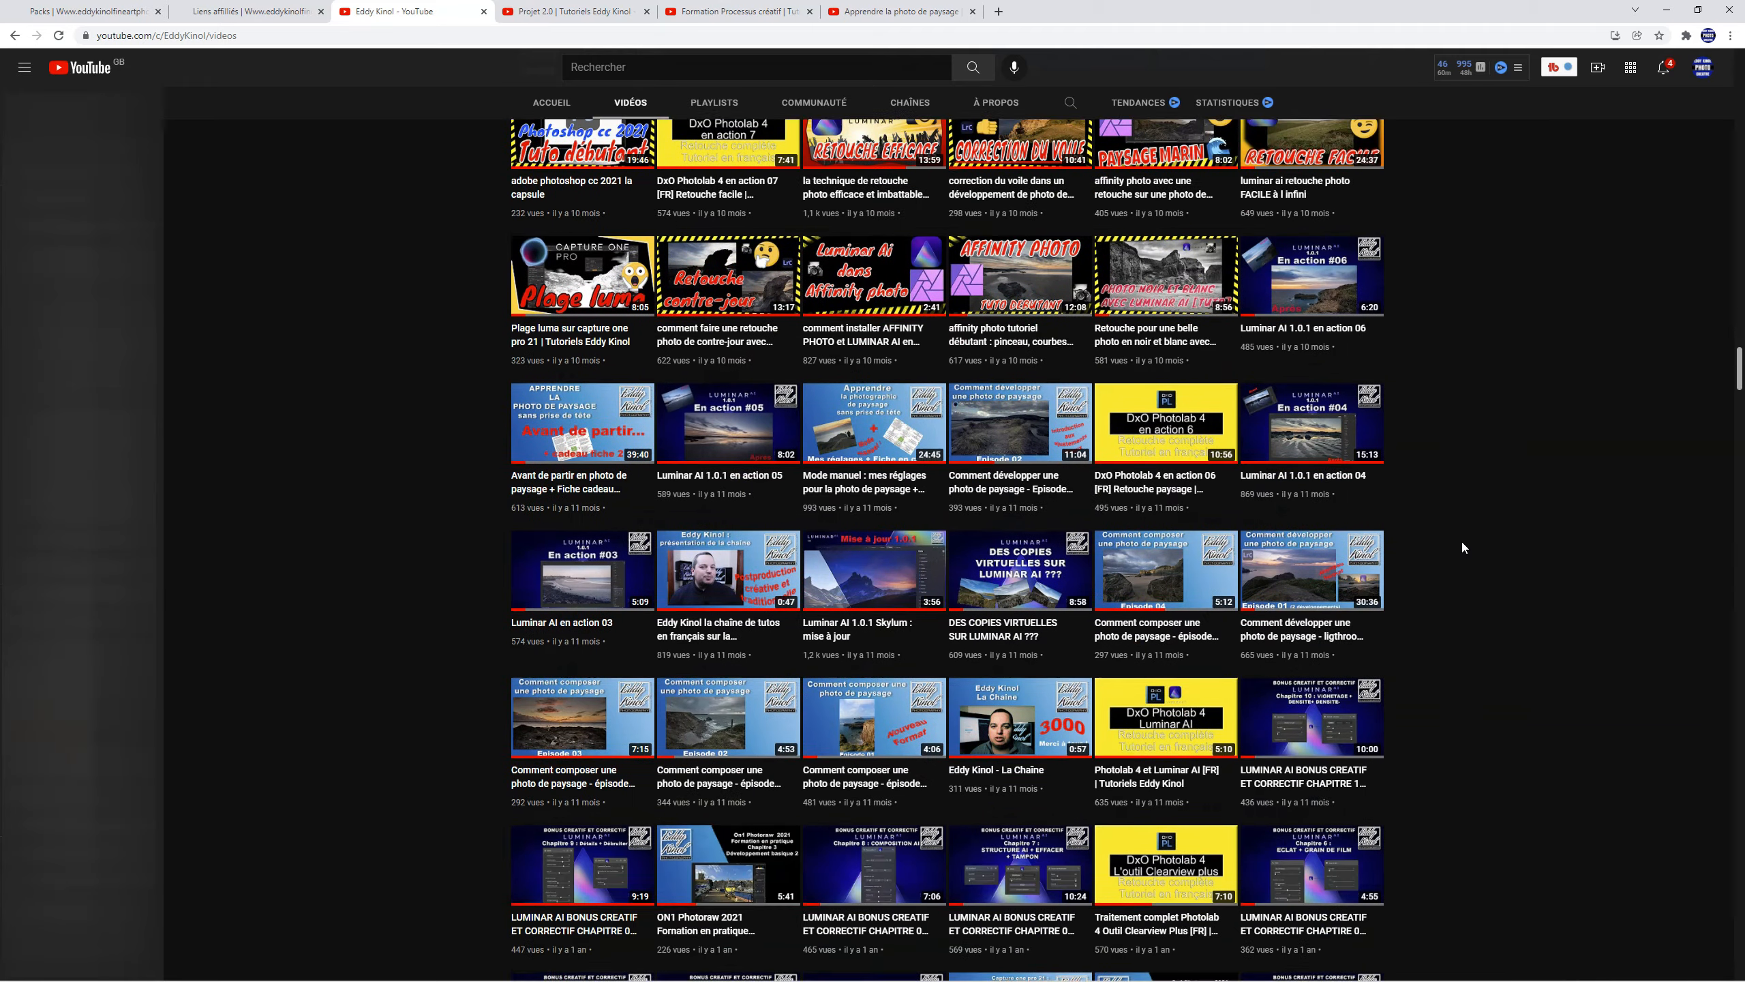
scroll(1461, 540, "down", 20)
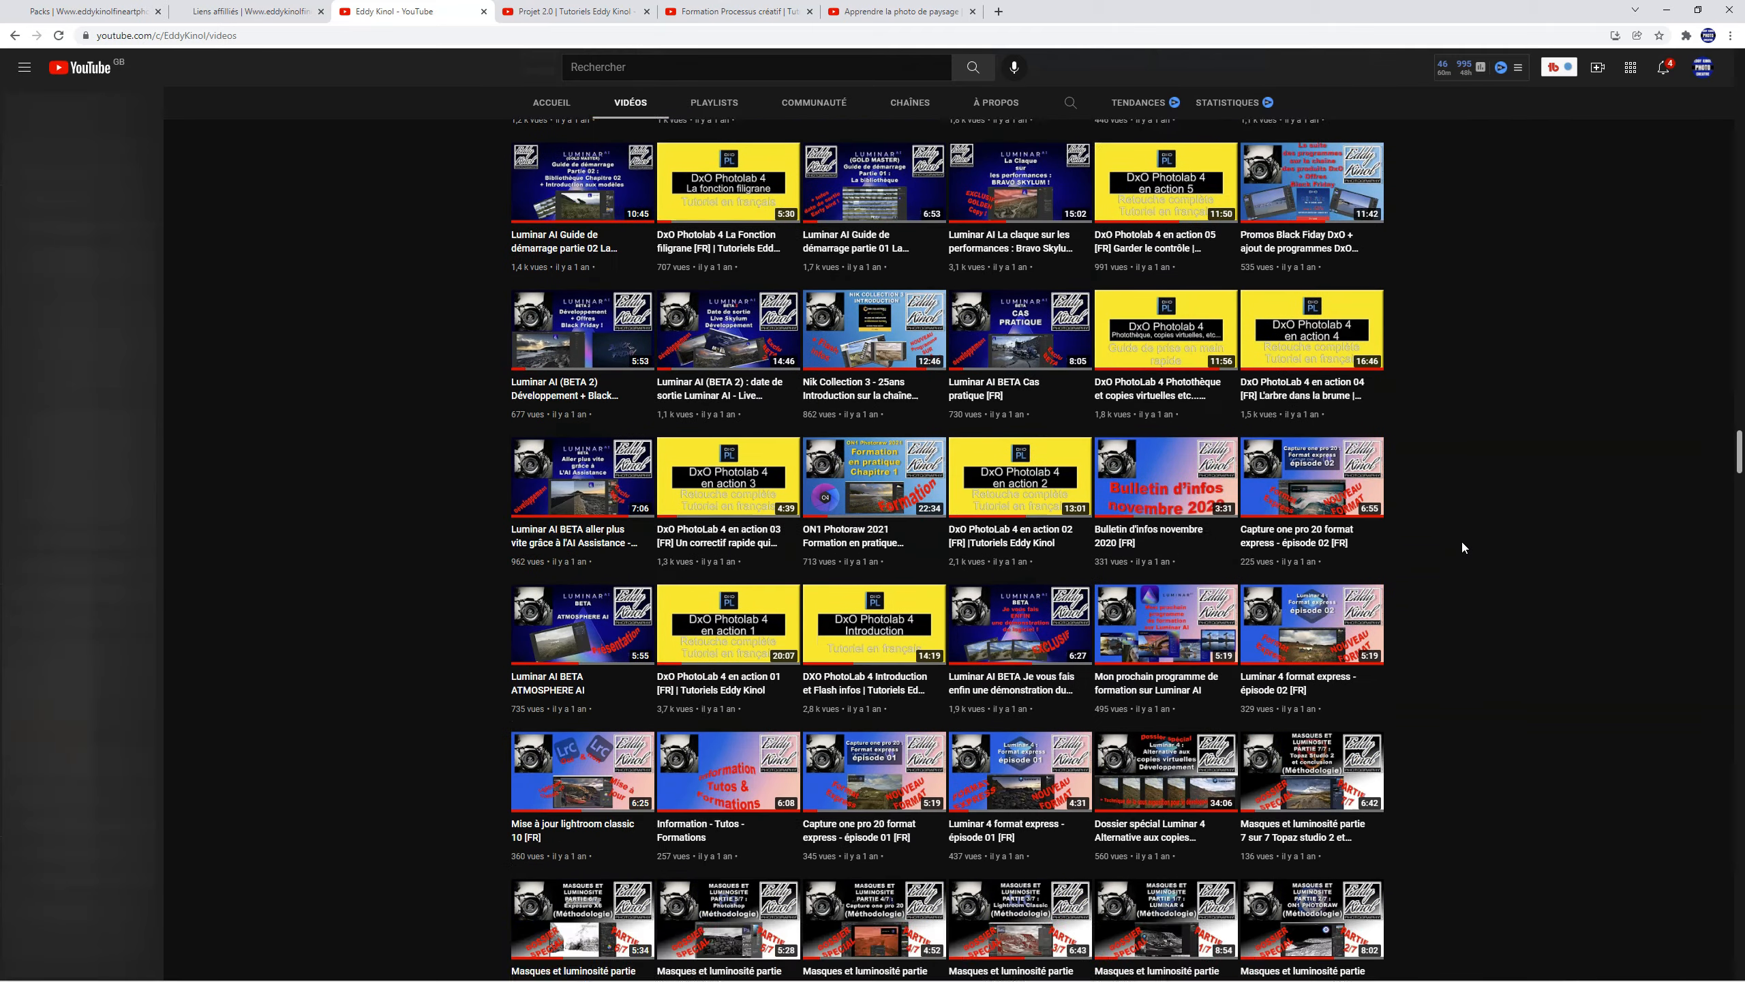
scroll(1463, 542, "down", 20)
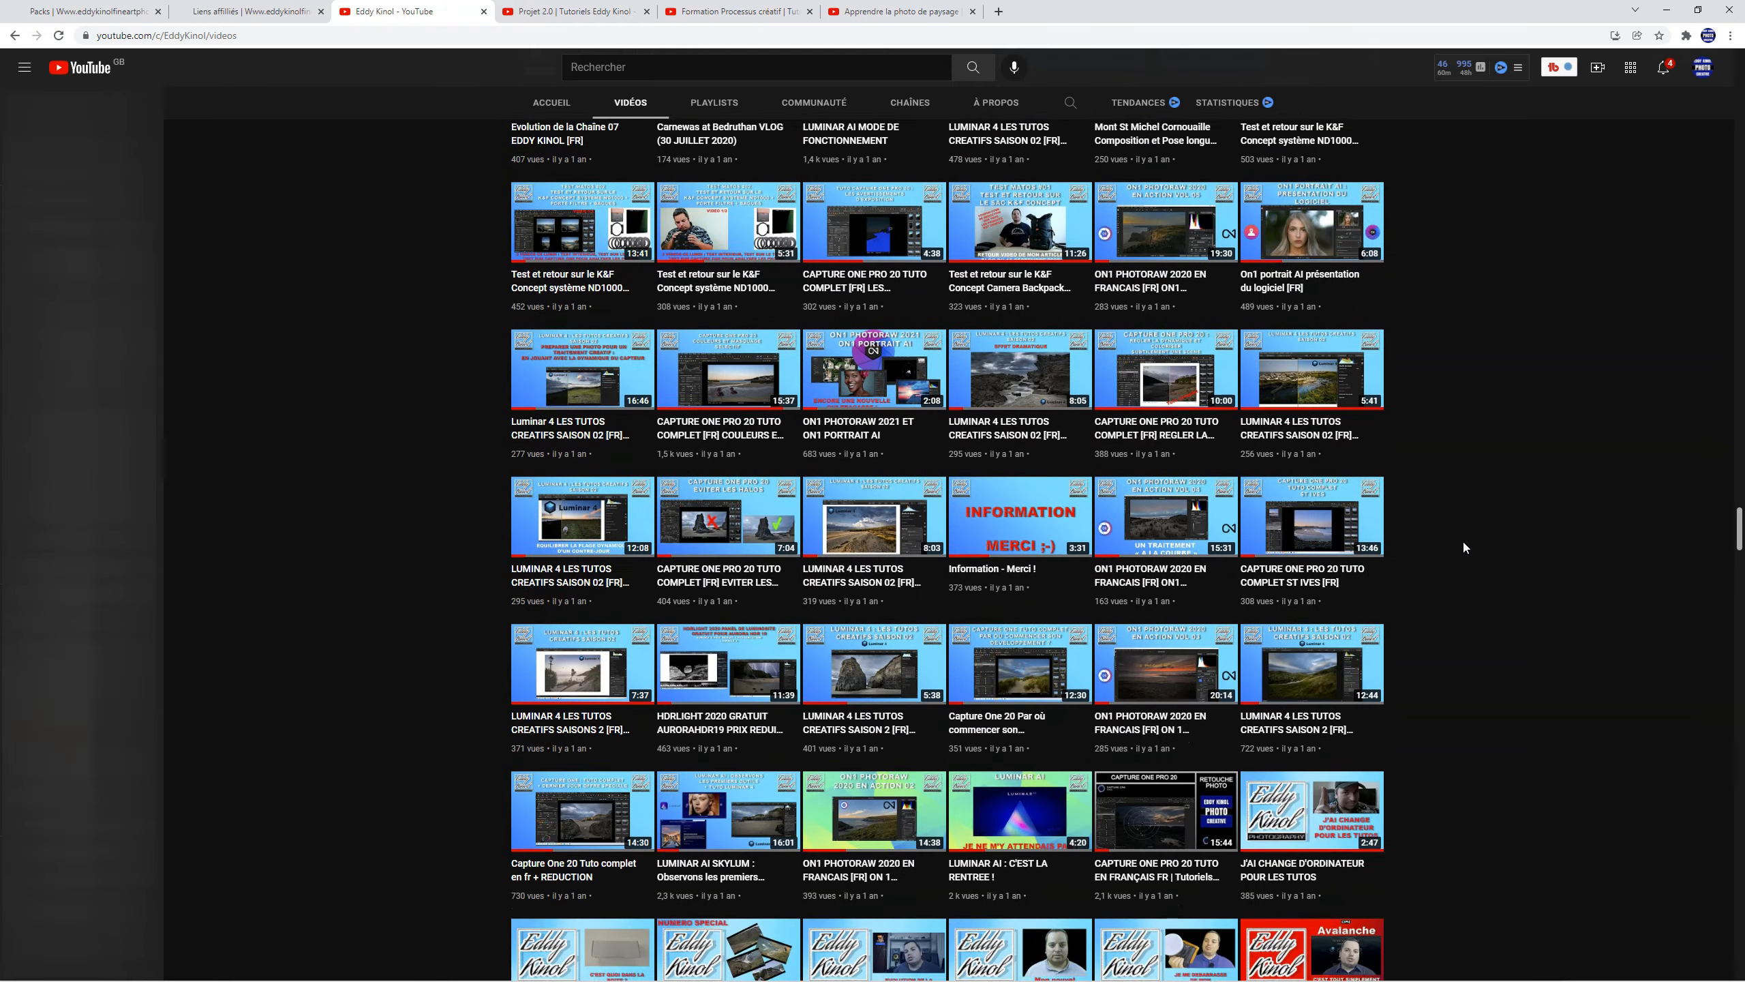
scroll(1462, 542, "down", 20)
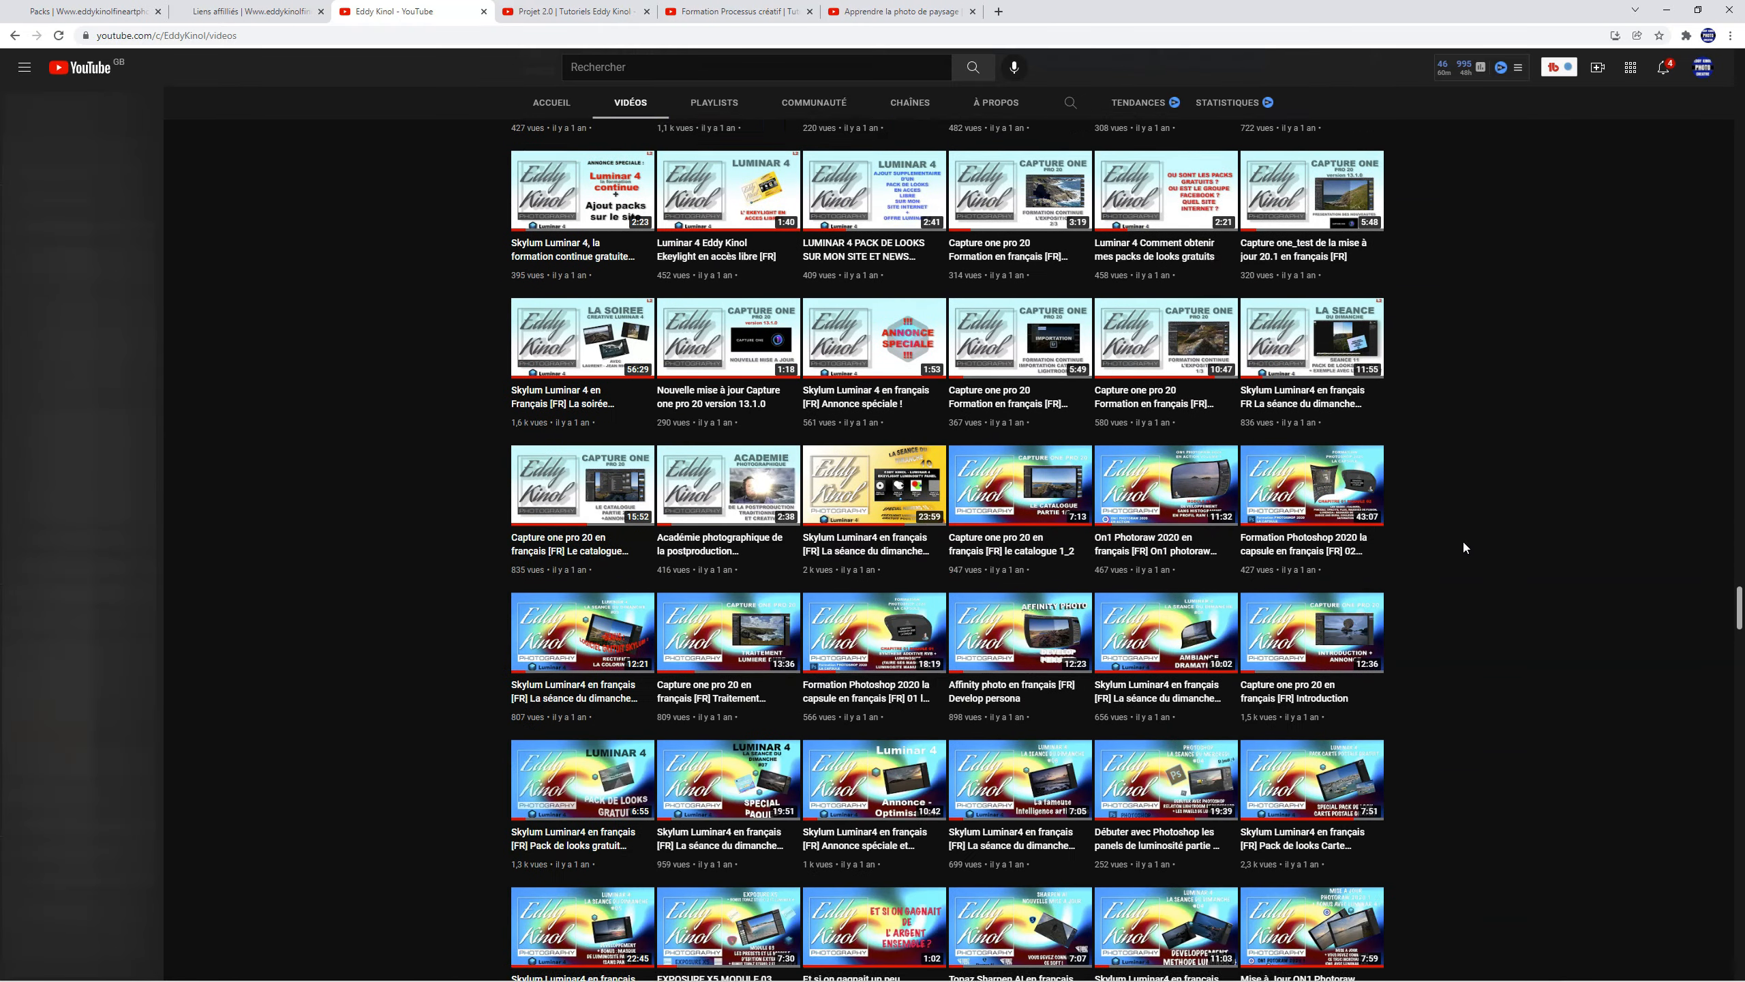
scroll(1464, 542, "down", 20)
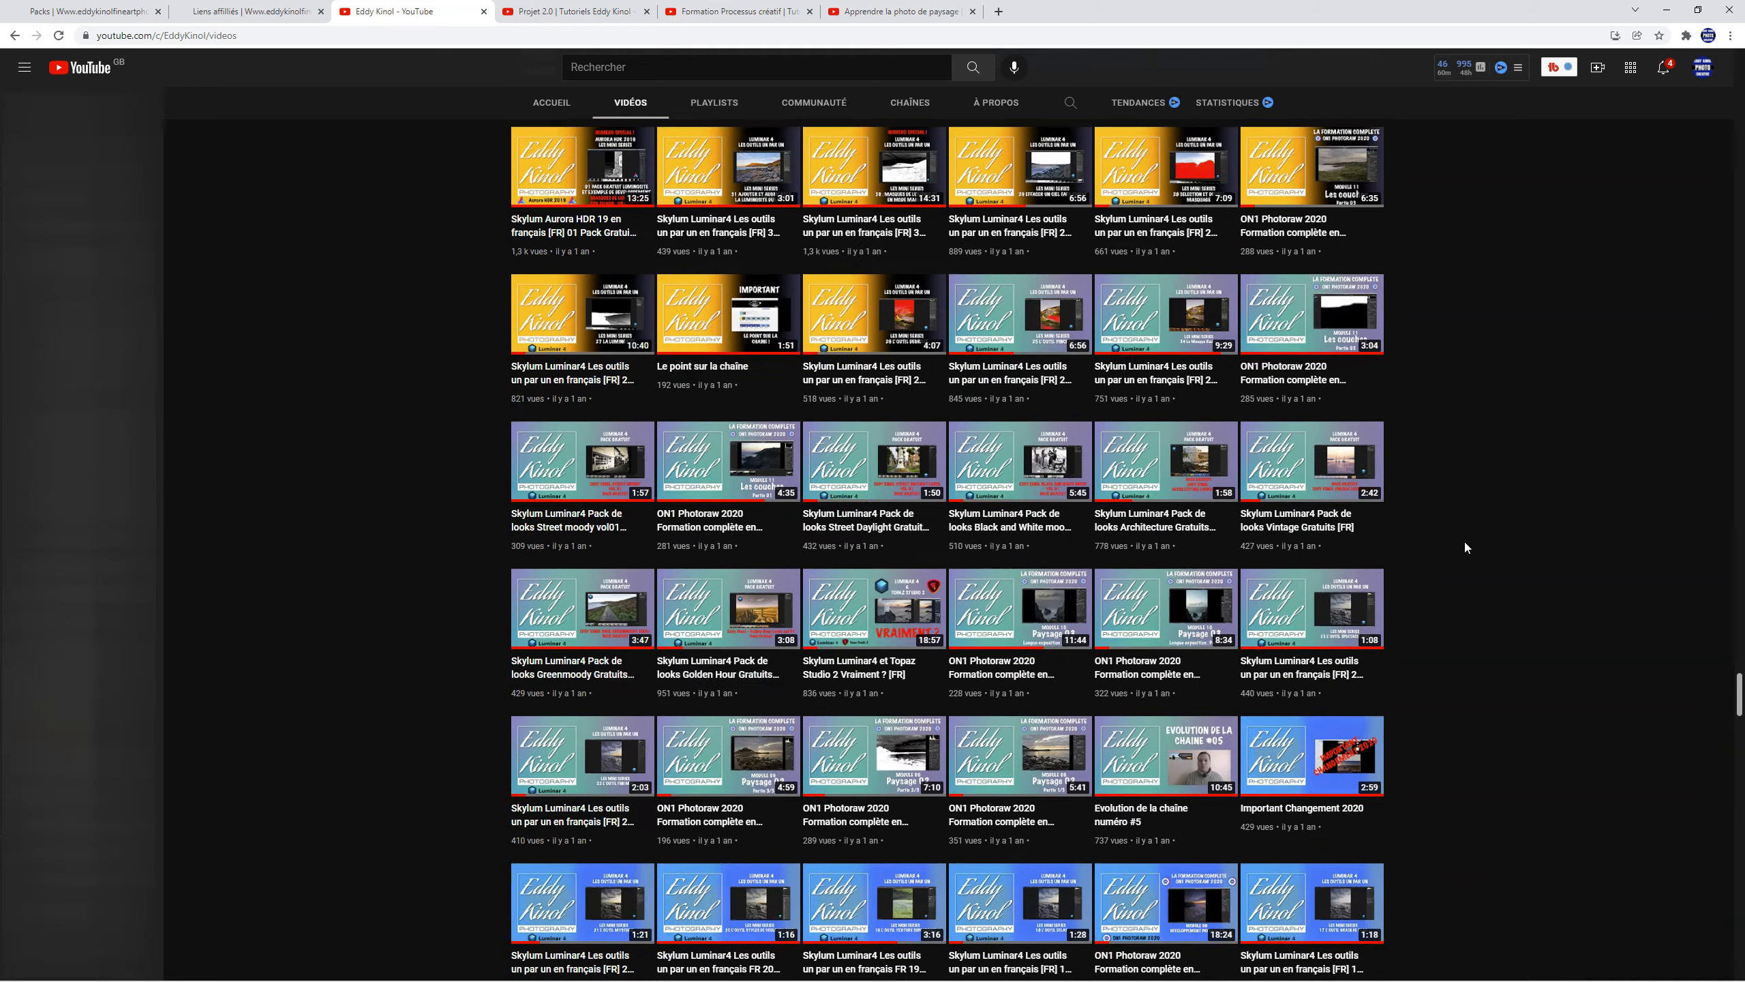
scroll(1464, 539, "down", 20)
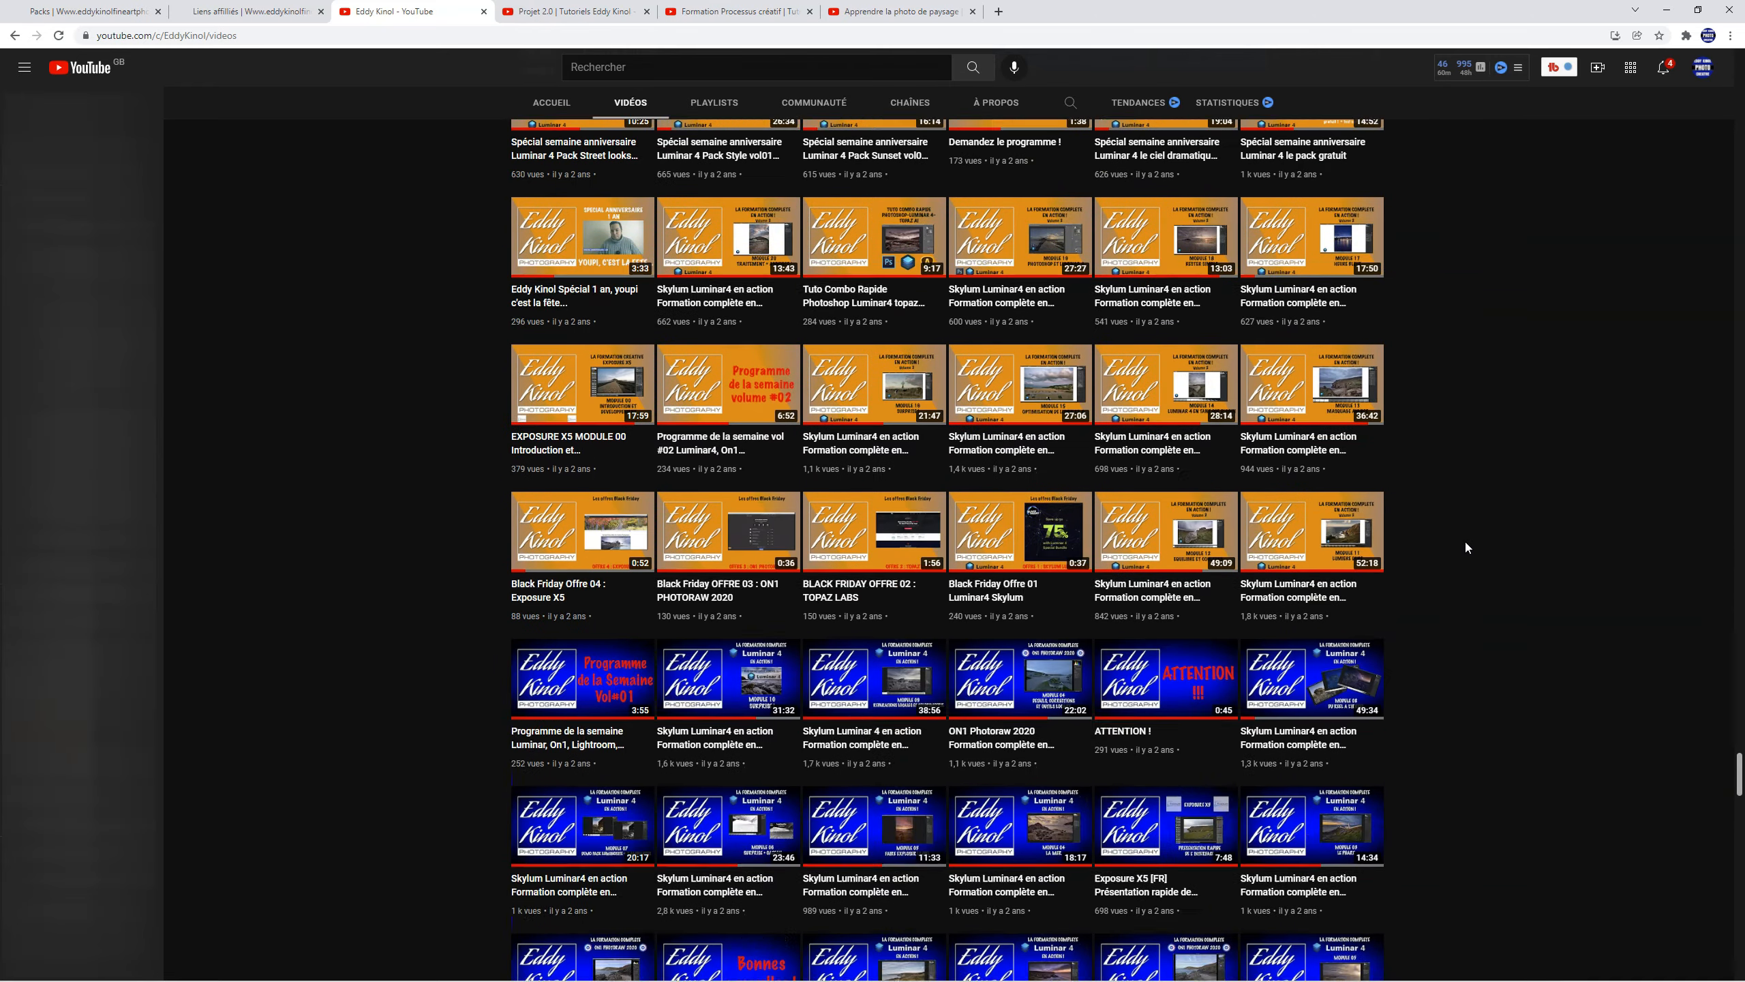
scroll(1467, 546, "down", 20)
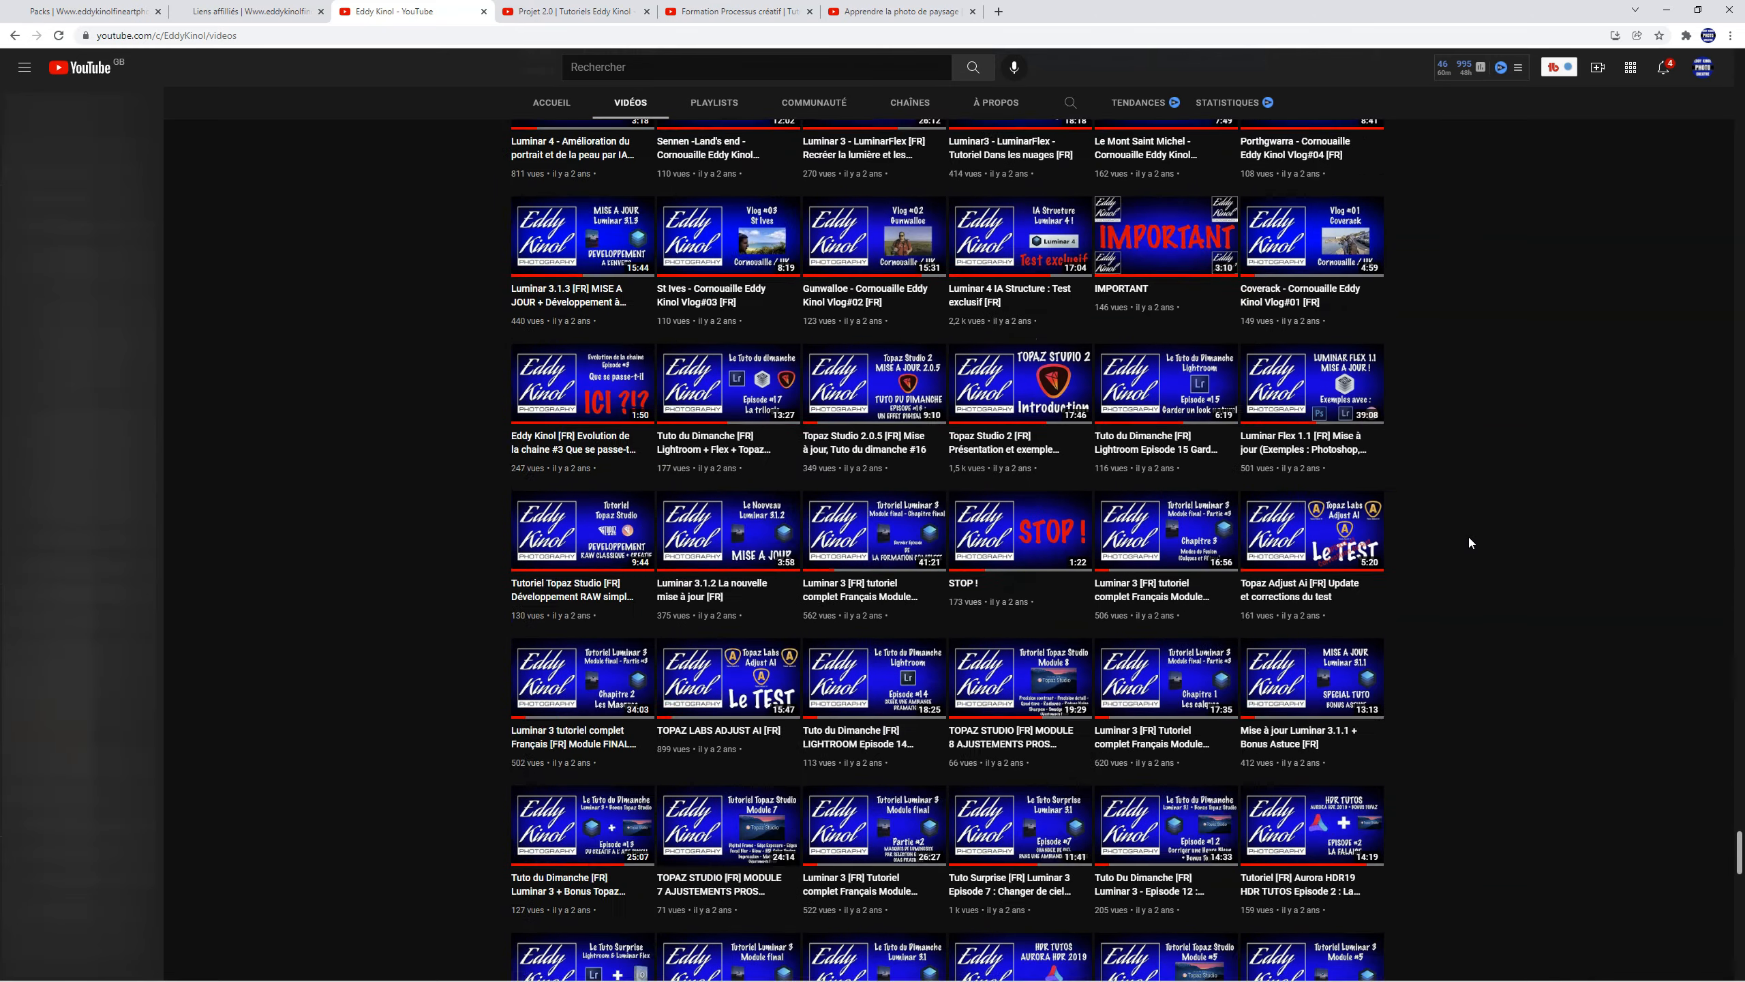
scroll(1467, 546, "down", 10)
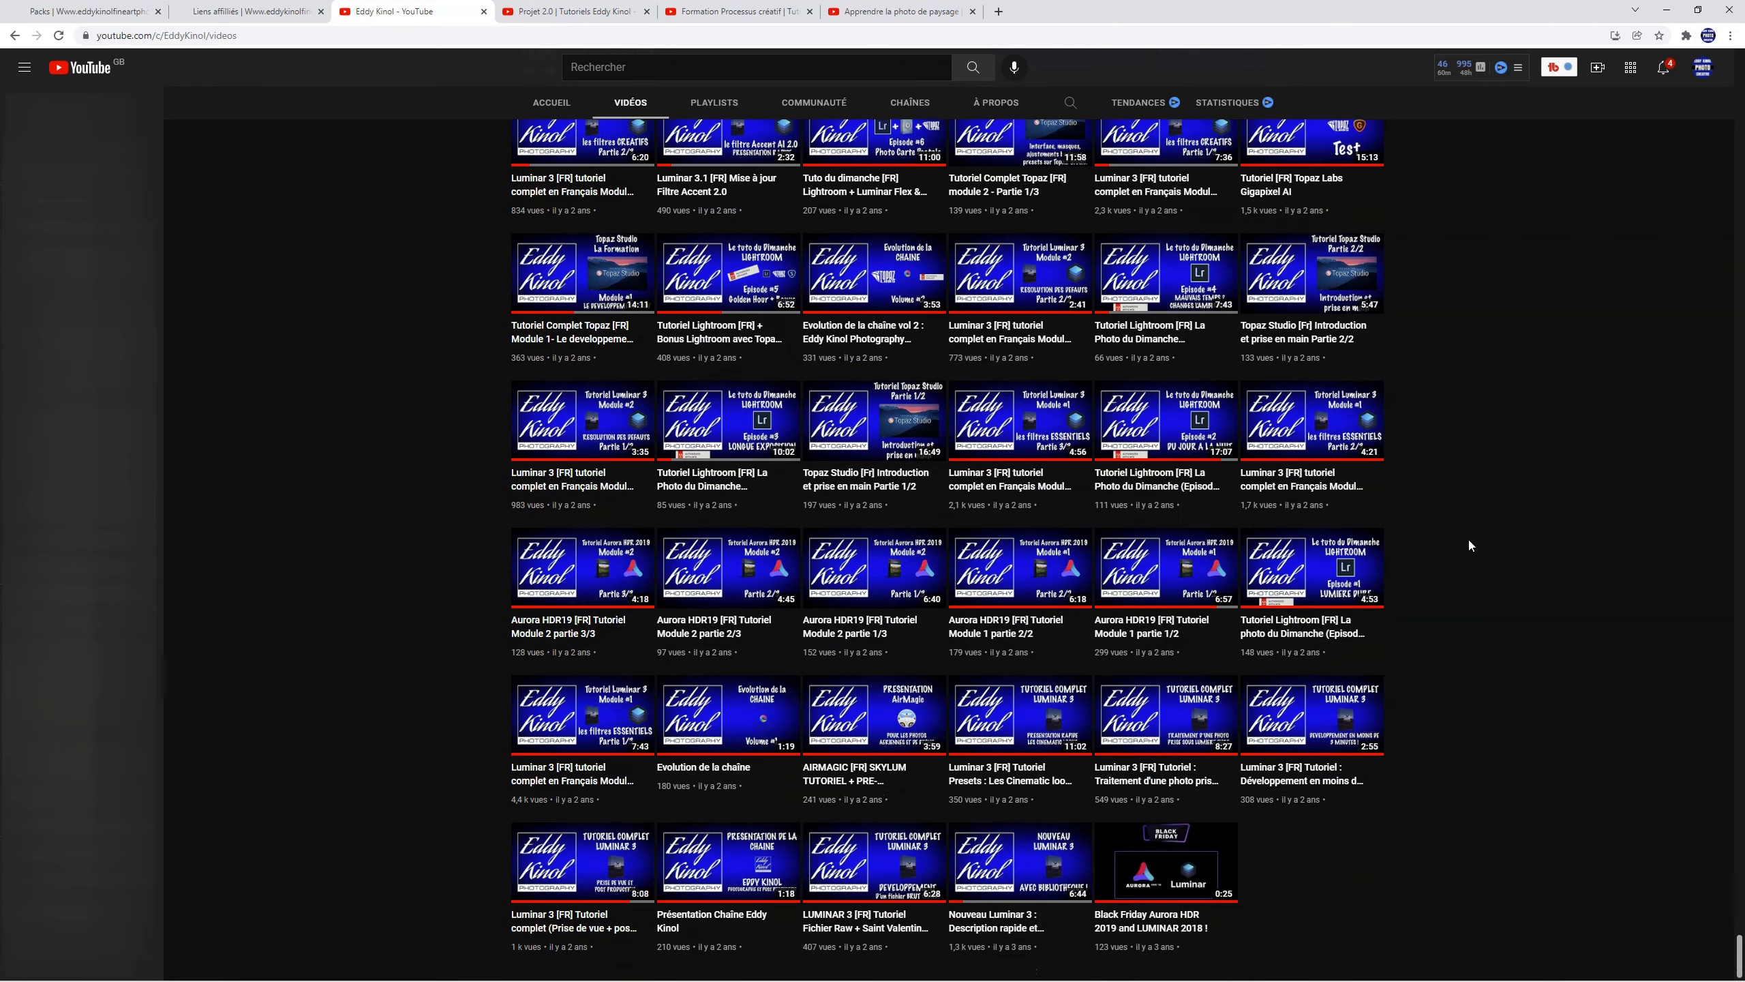
key("ctrl+w")
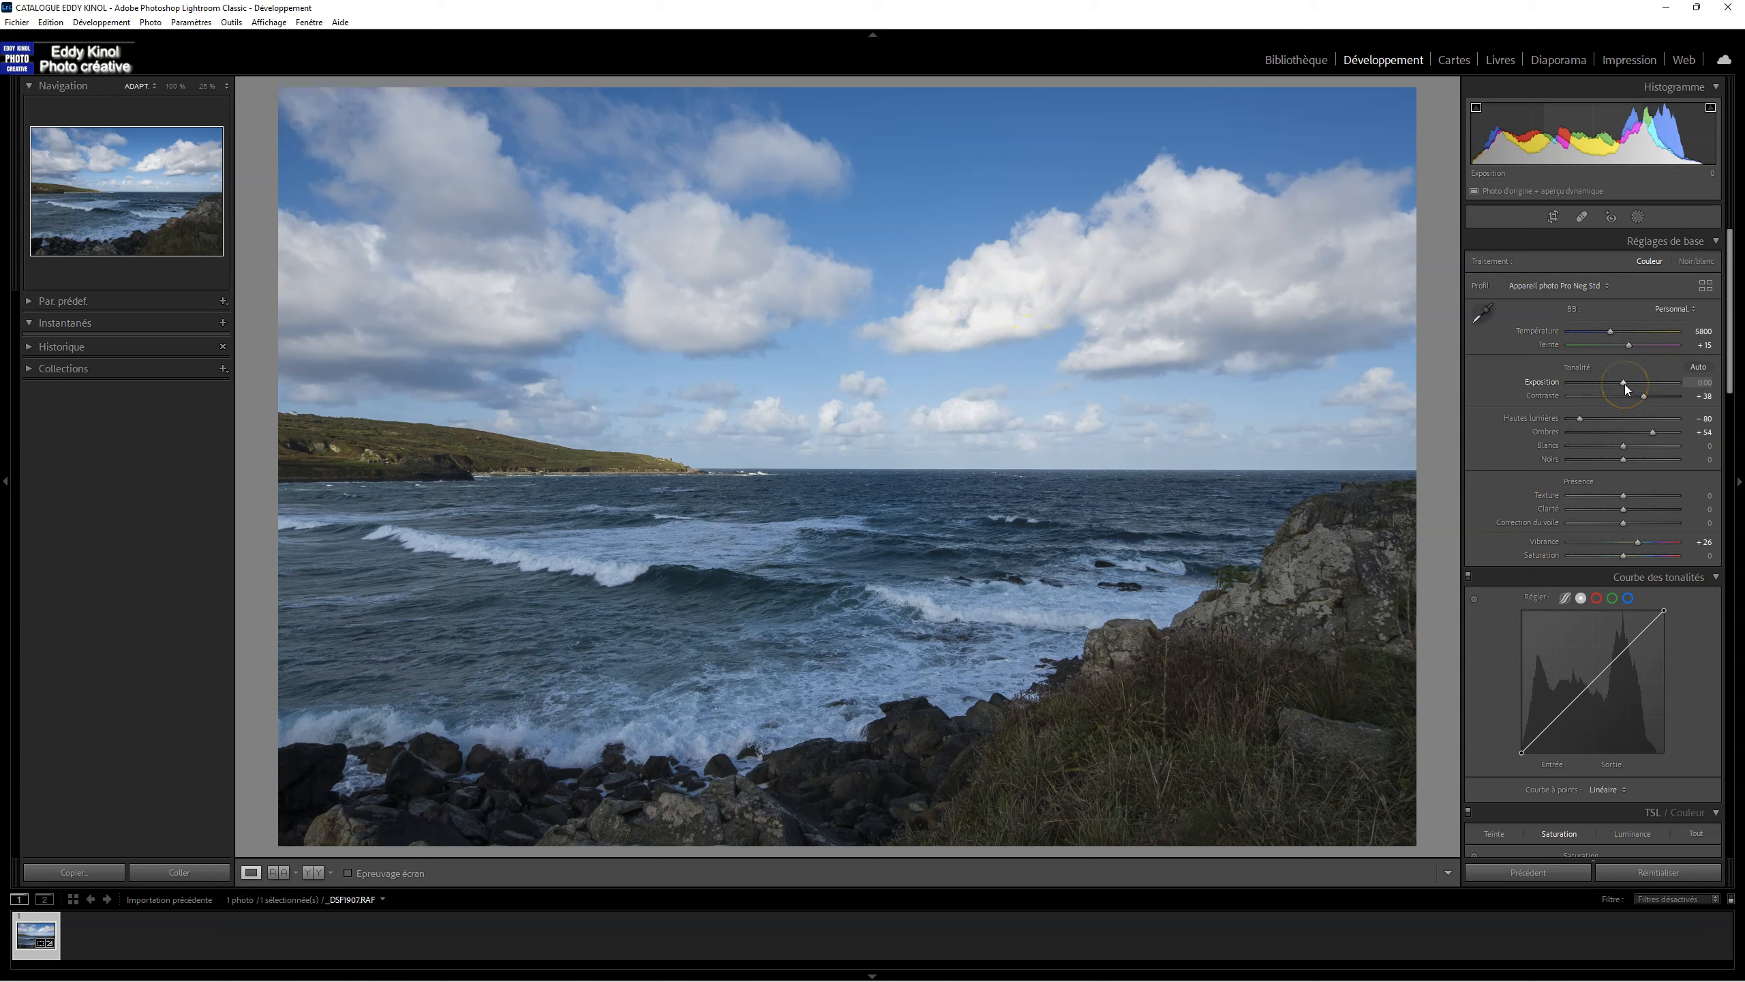
Step: Refine the photo's tonality with Exposure at +0.25, Blacks at -21 and Whites at +16, using the clipping display as a guide
left_click_drag(1625, 385, 1627, 386)
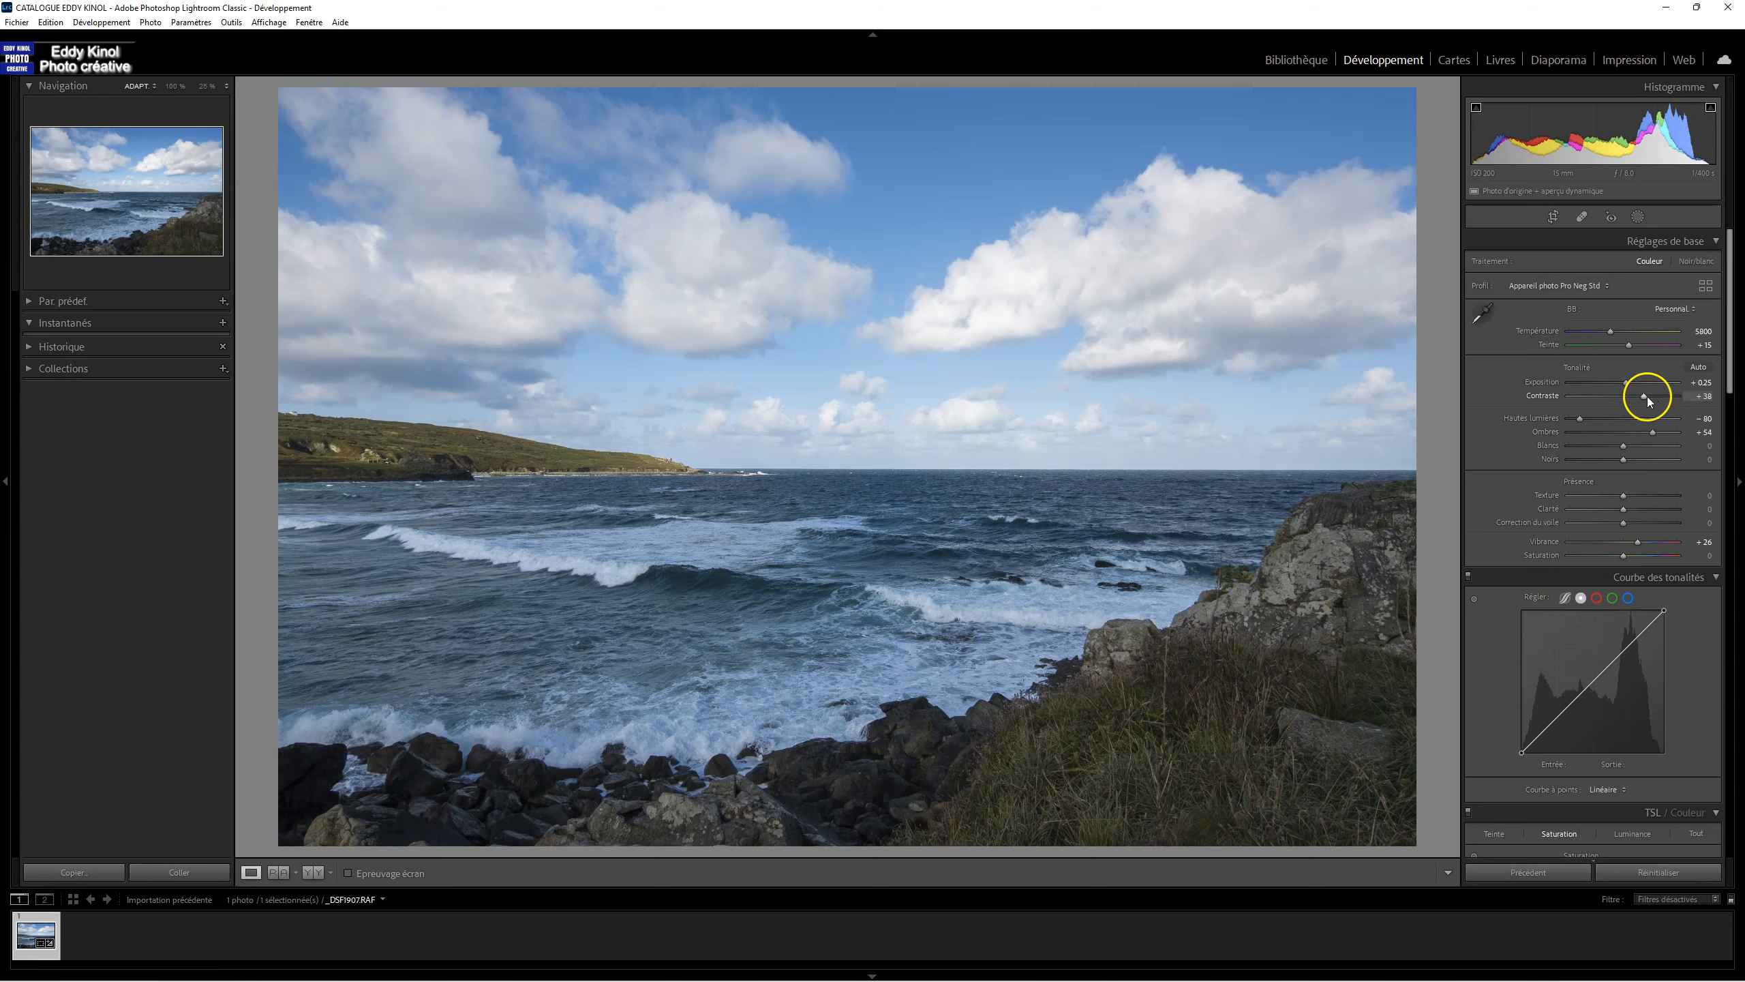
mouse_move(1616, 463)
left_mouse_down()
mouse_move(1634, 465)
mouse_move(1612, 461)
left_mouse_up()
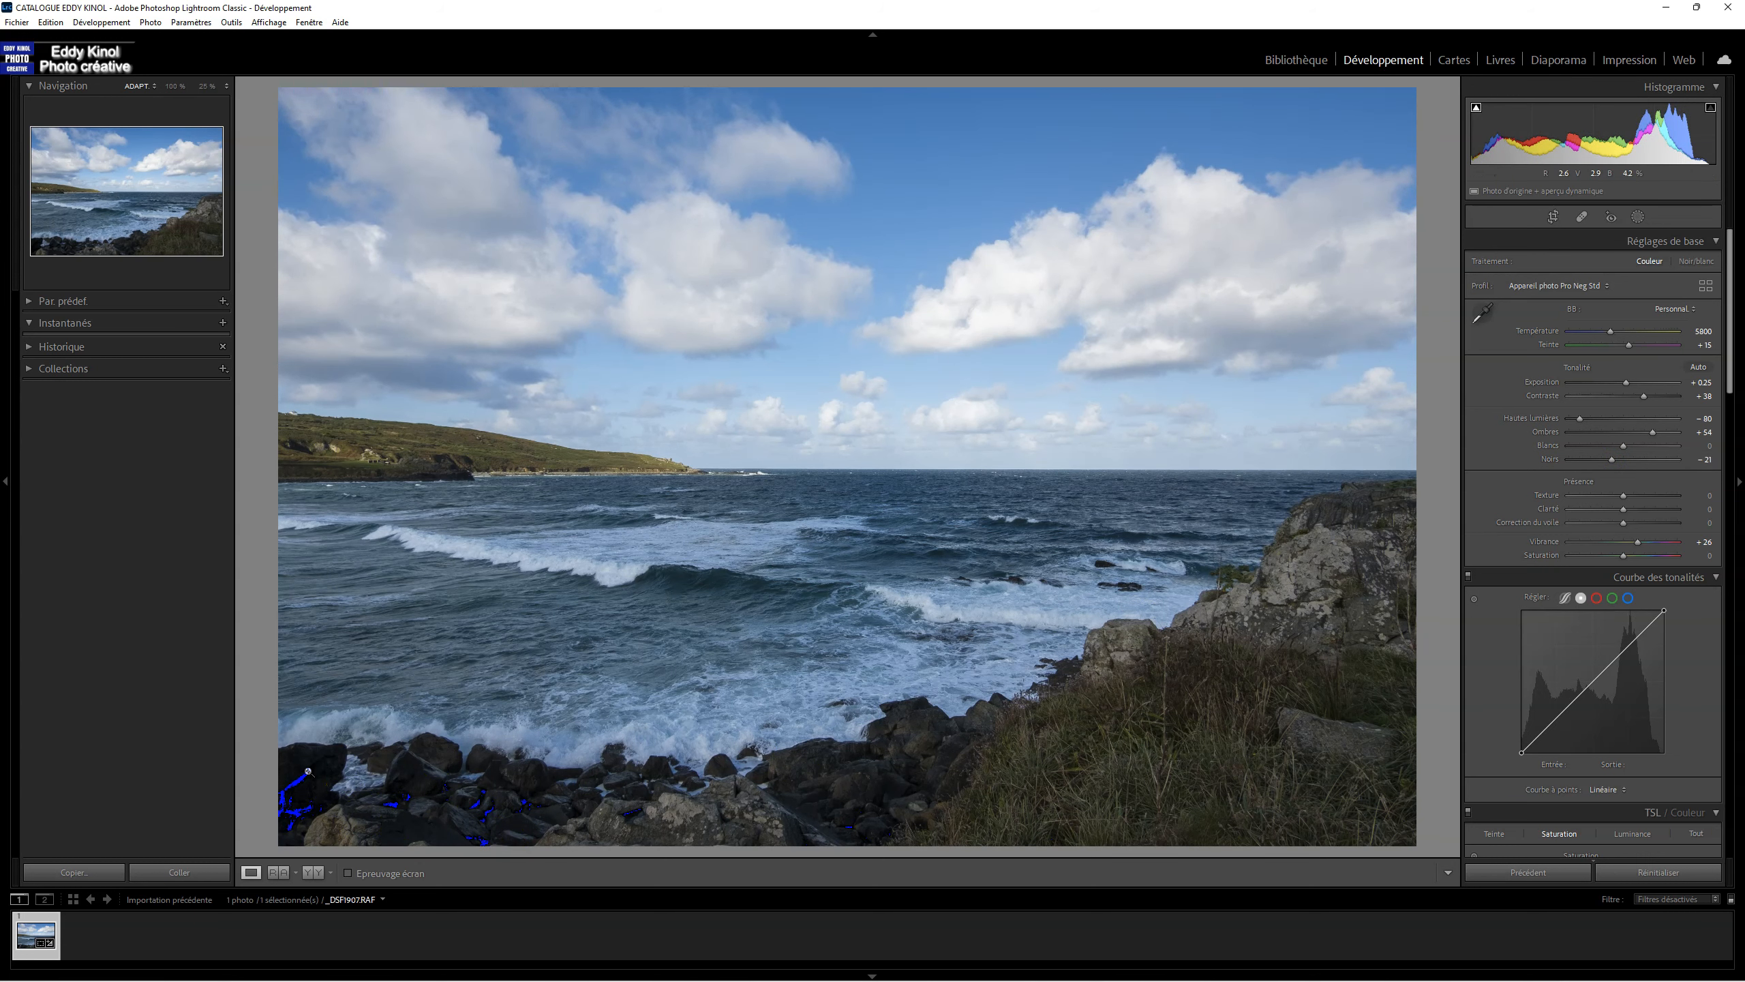
key("j")
left_click_drag(1624, 451, 1644, 446)
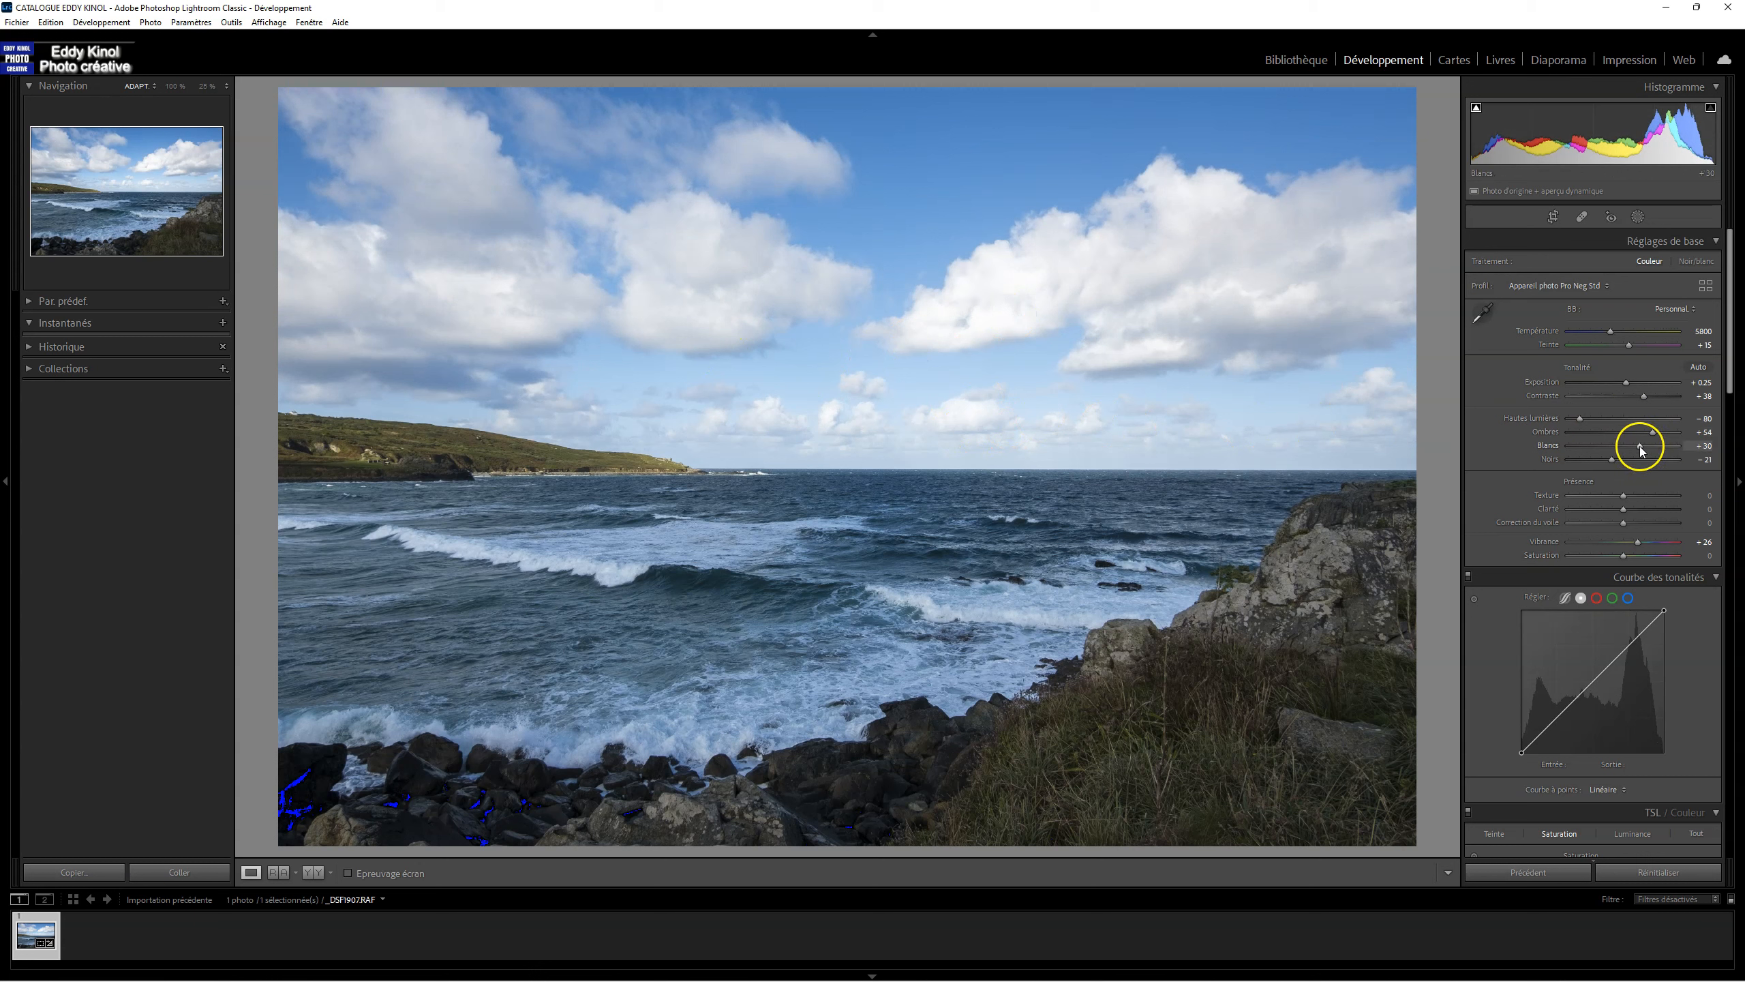
left_click_drag(1640, 448, 1633, 447)
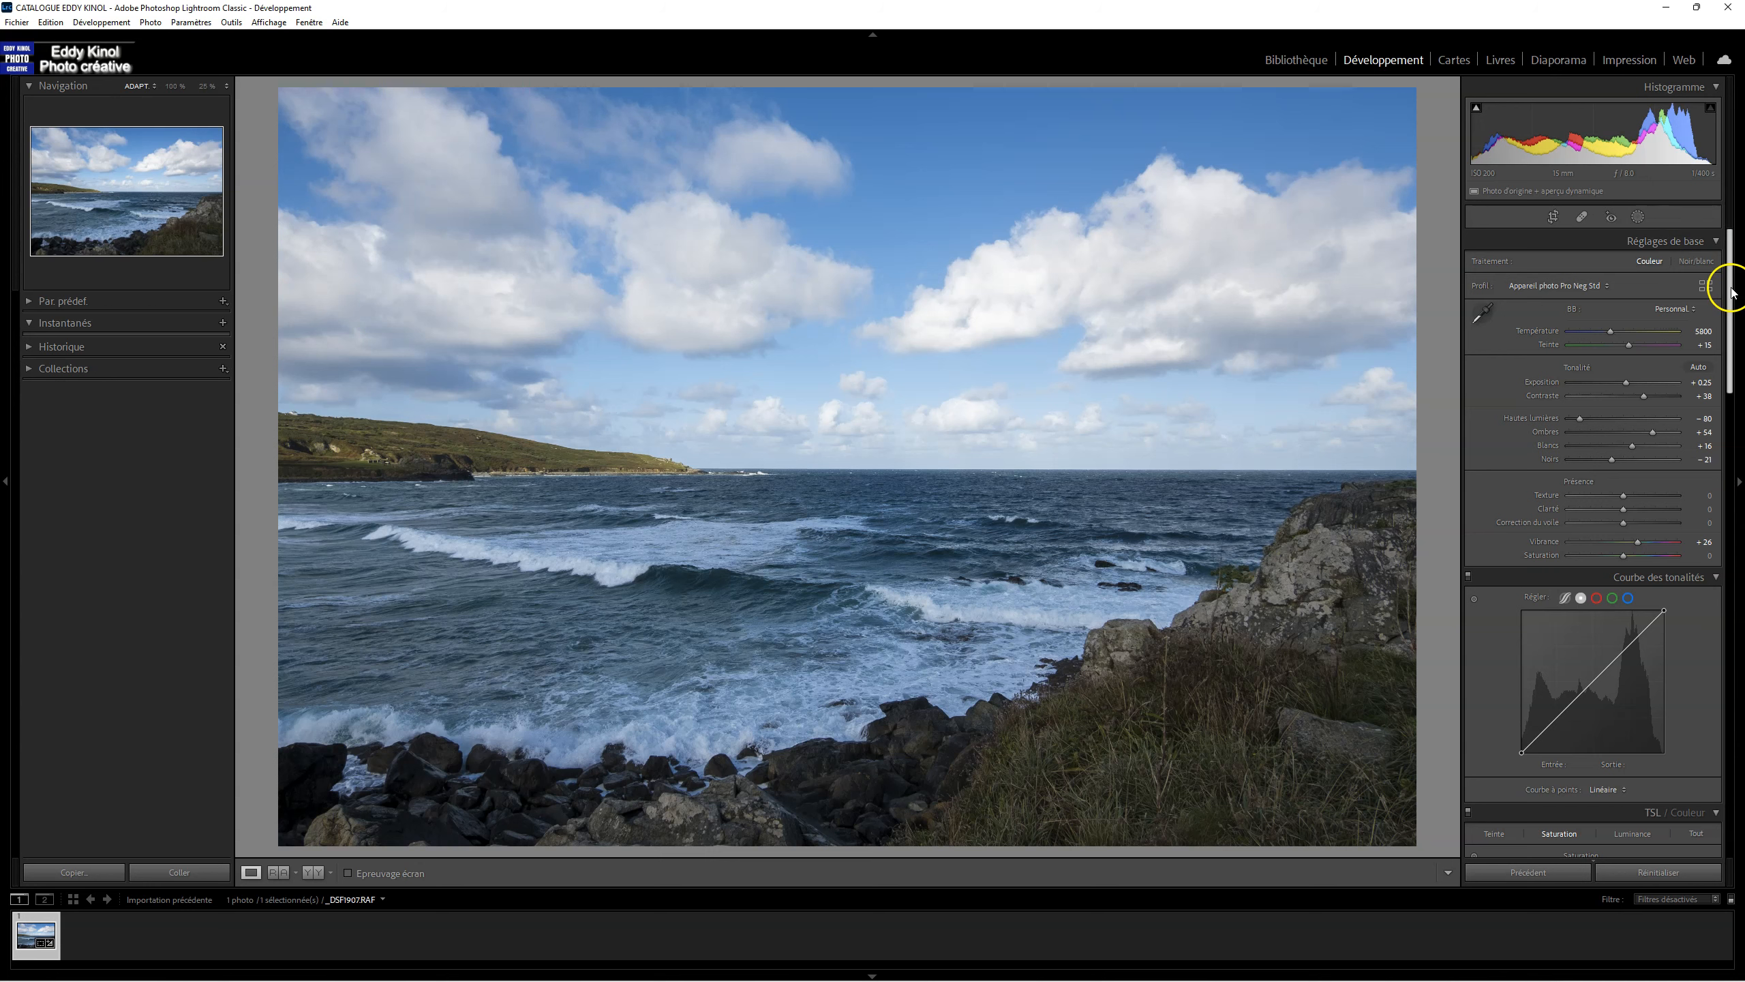
Step: Check the lens correction settings and compare the seascape before and after the basic adjustments several times
left_click_drag(1733, 291, 1742, 592)
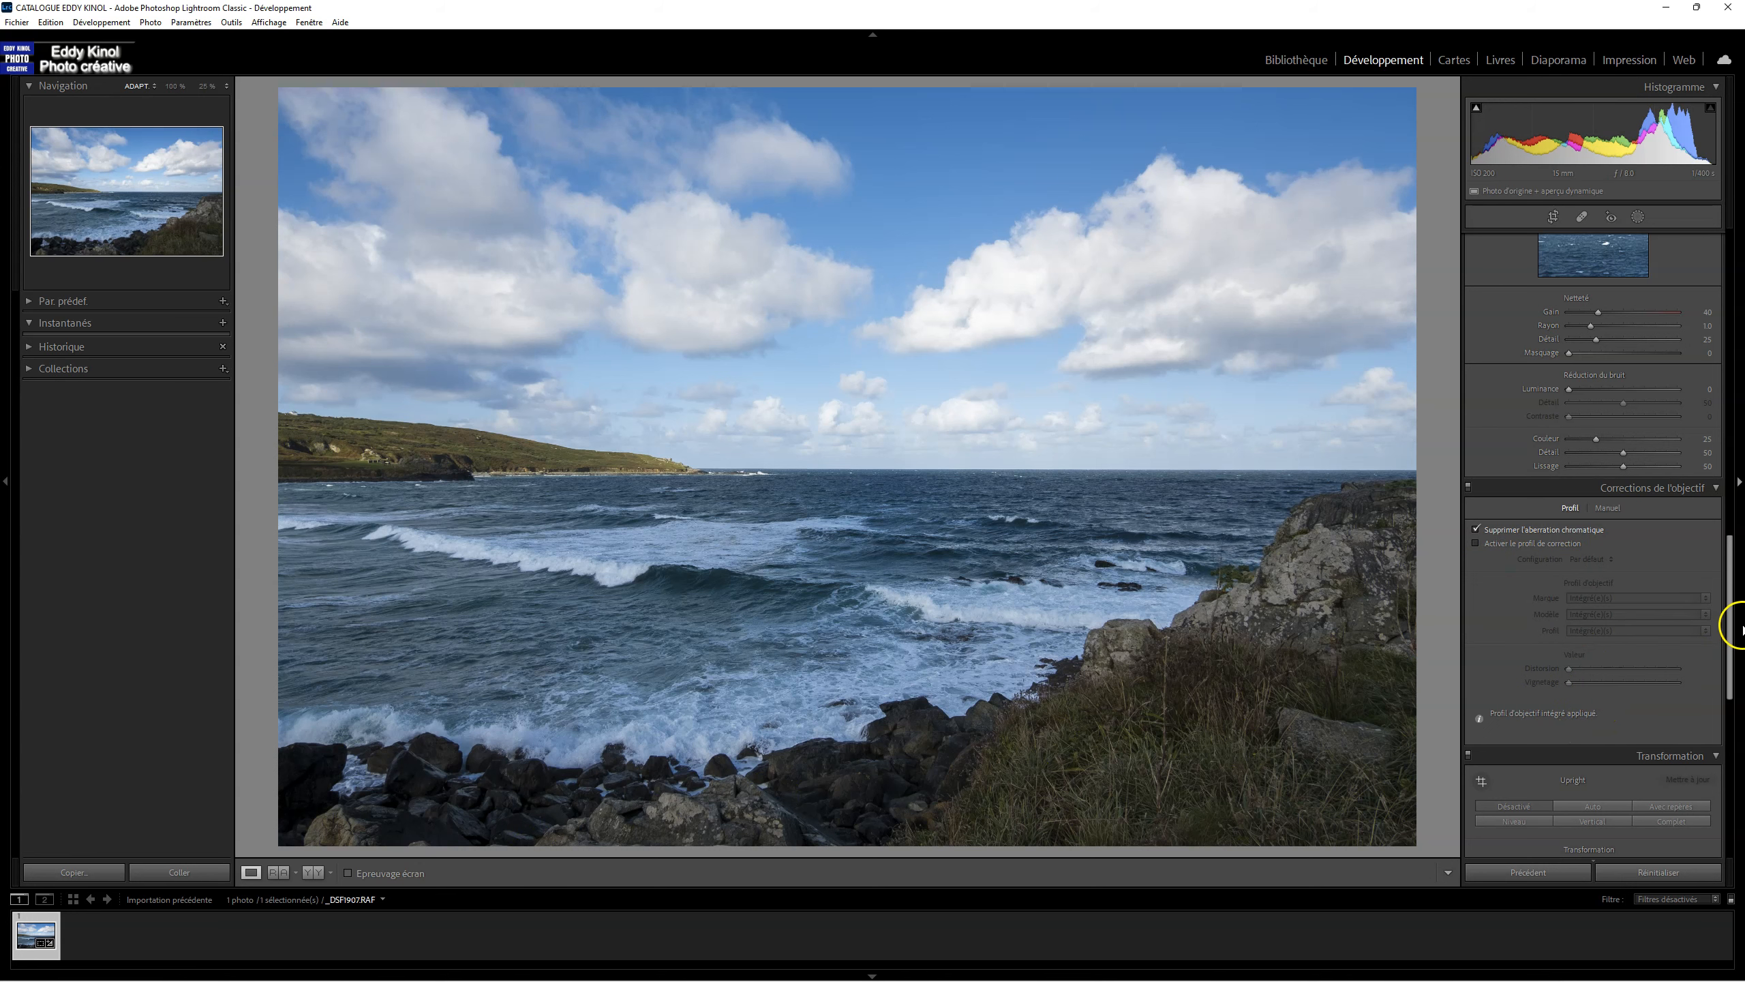
left_click_drag(1730, 638, 1731, 296)
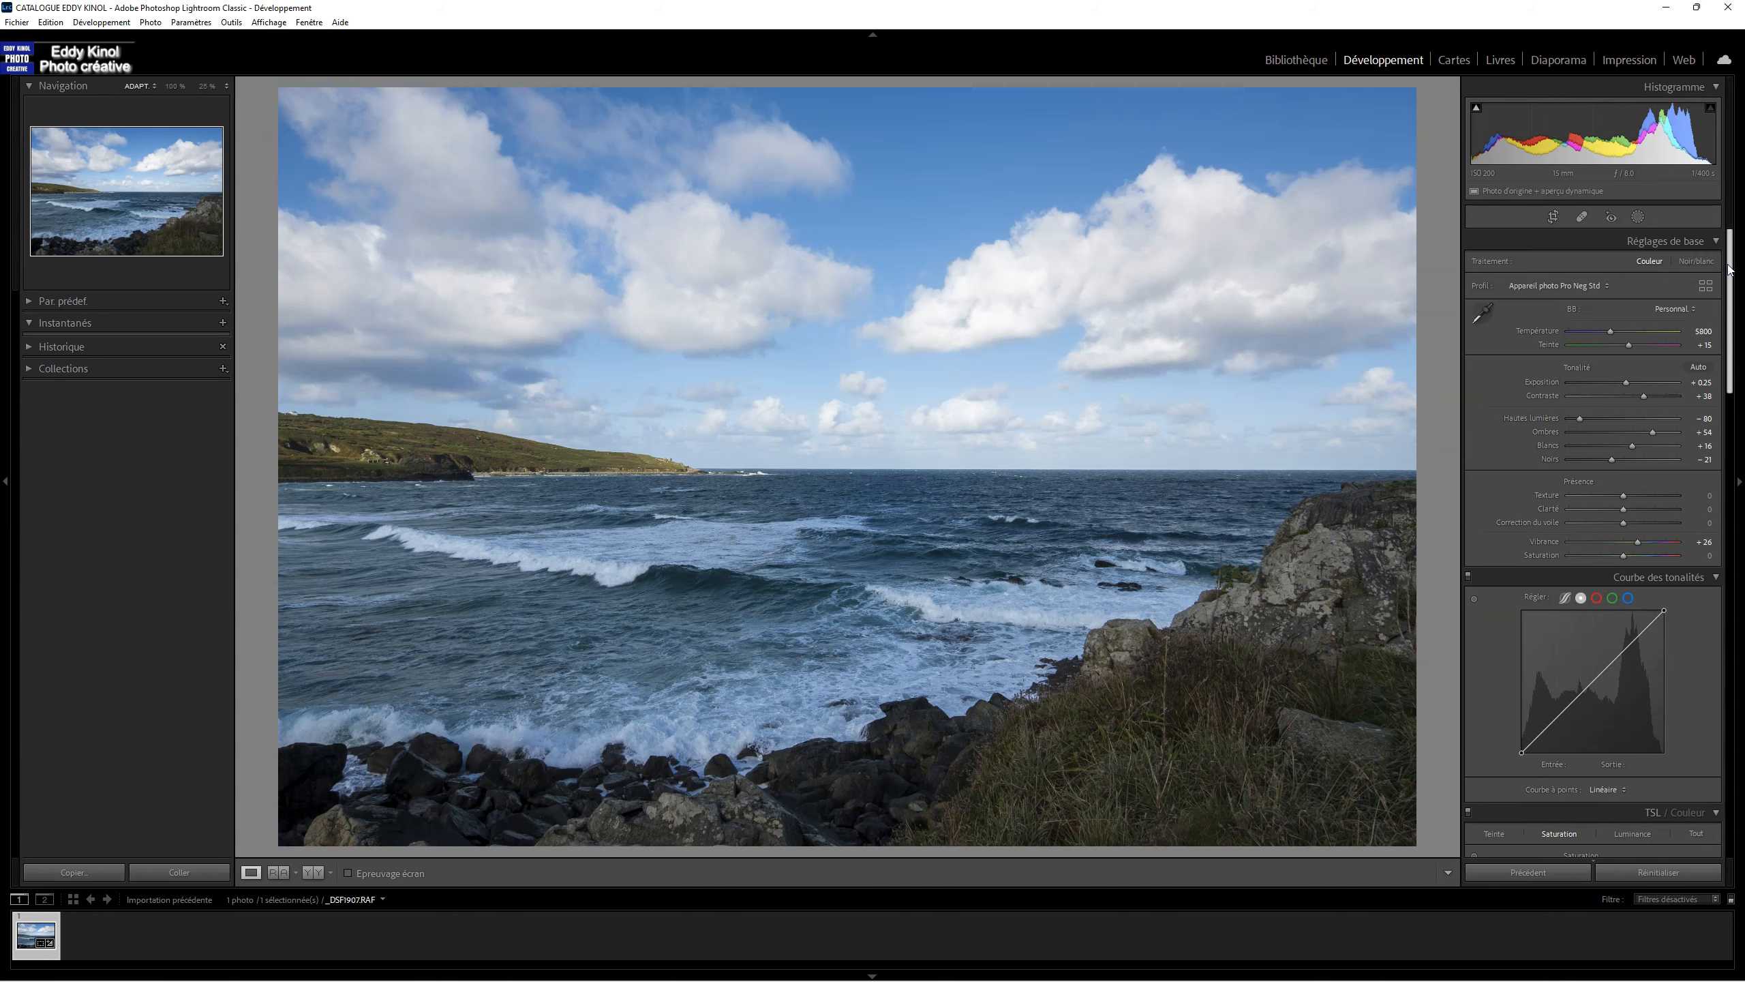
key("backslash")
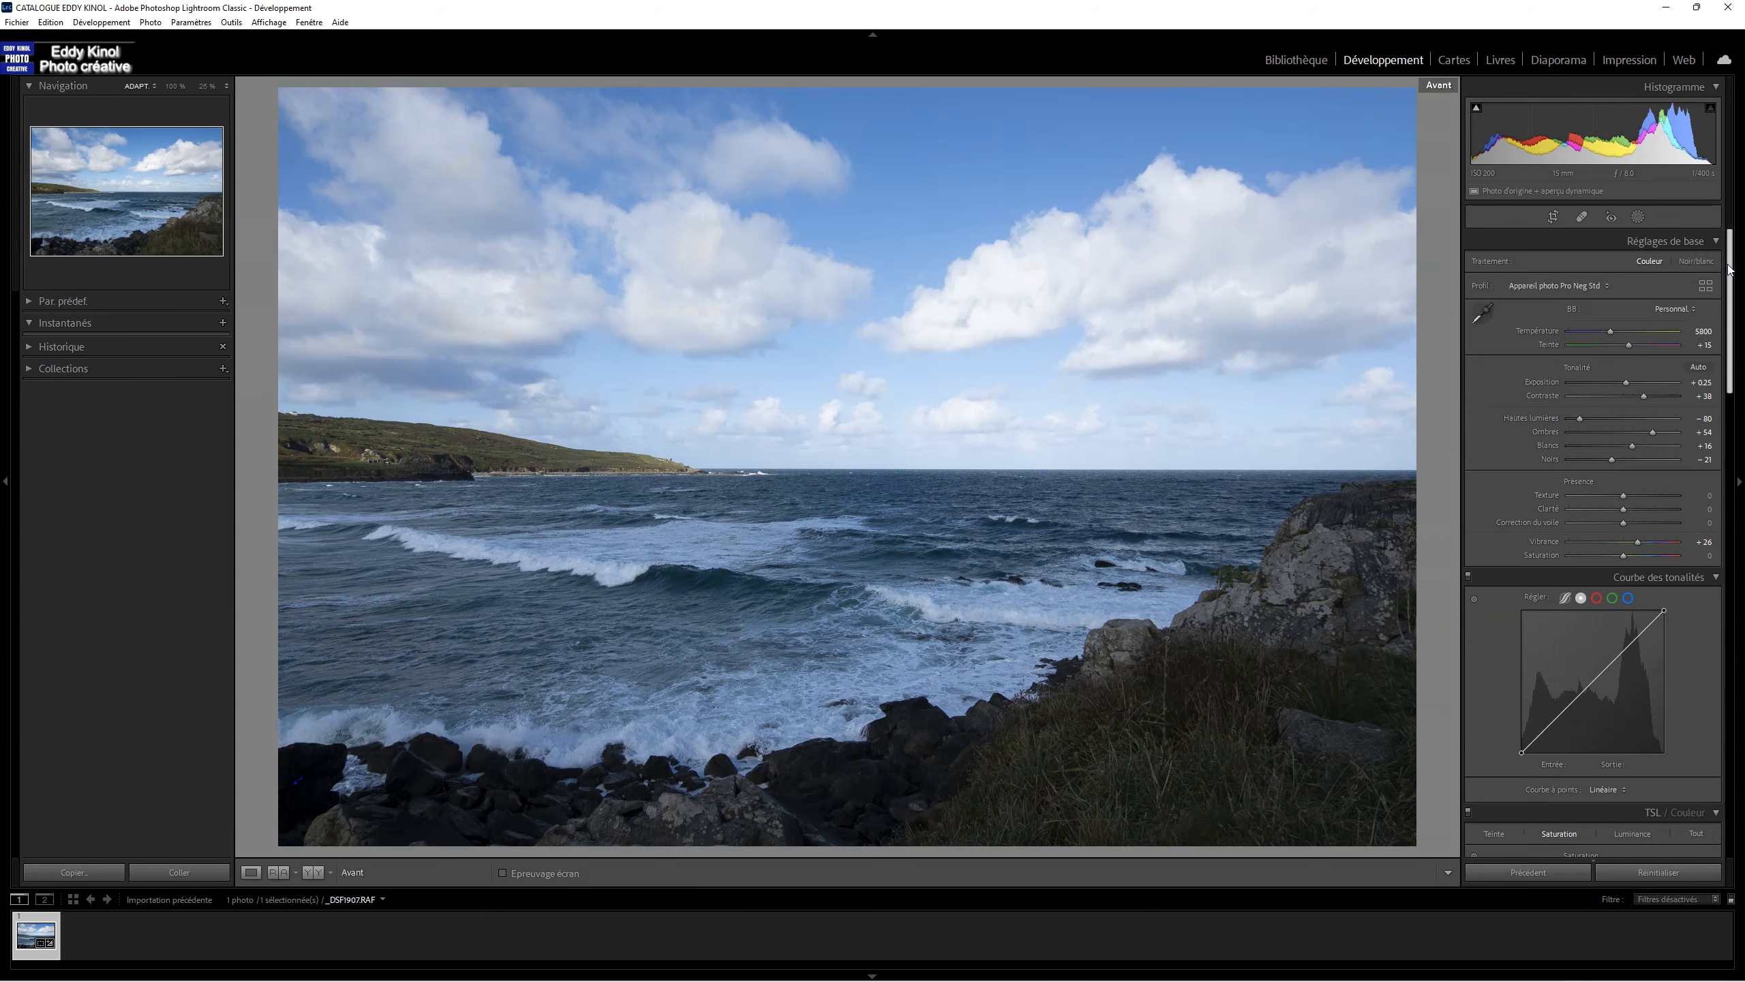
key("backslash")
key("backslash")
key("backslash")
key("backslash")
key("backslash")
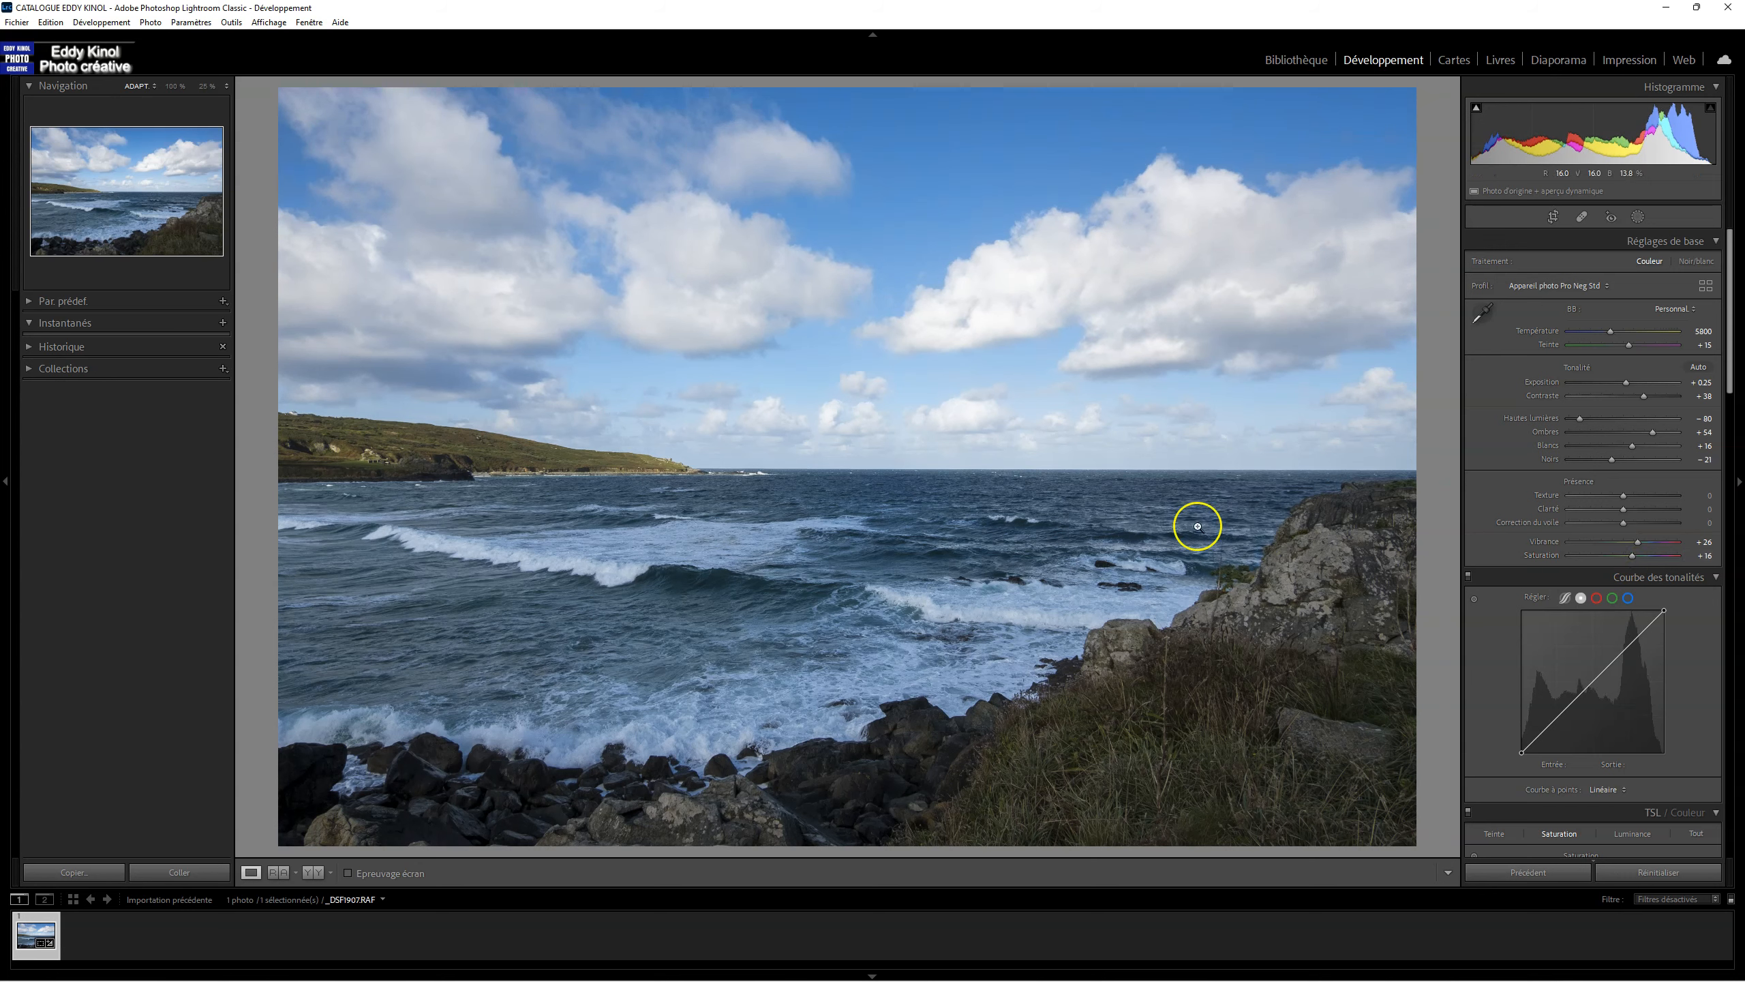
Step: Reset Saturation to 0 and compare the developed seascape with its original version again
double_click(1633, 556)
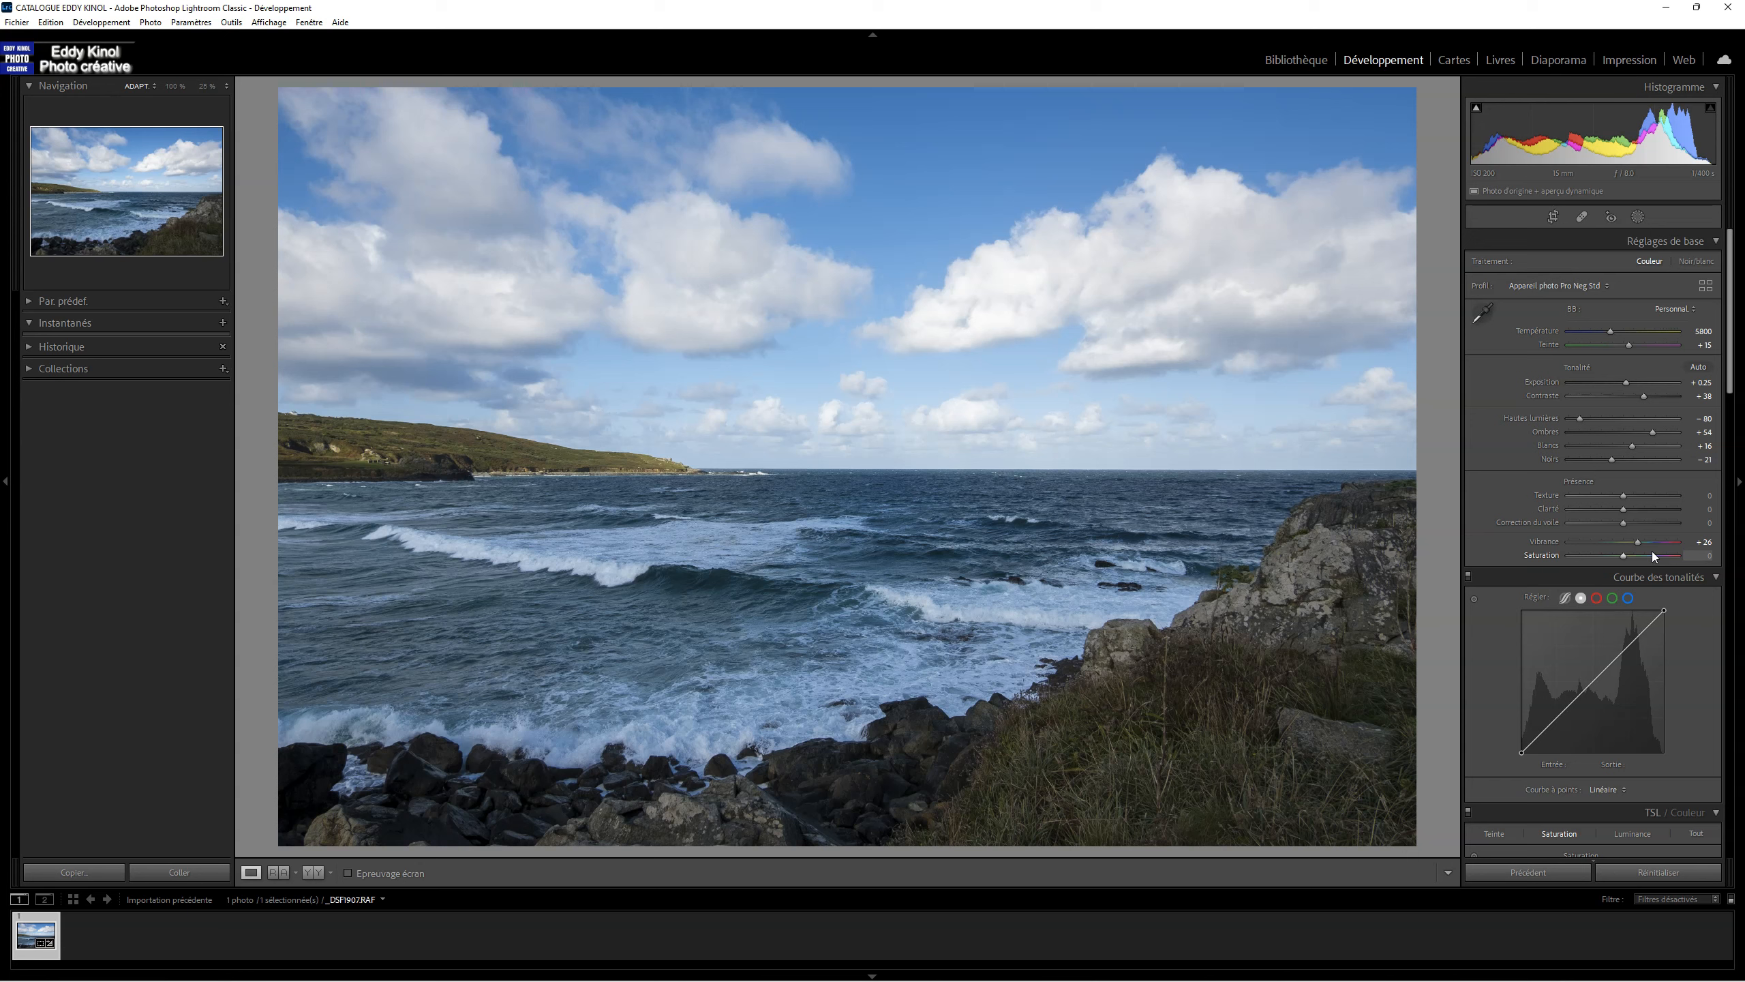
key("backslash")
key("backslash")
key("backslash")
key("backslash")
key("backslash")
key("backslash")
key("backslash")
key("backslash")
left_click(1666, 480)
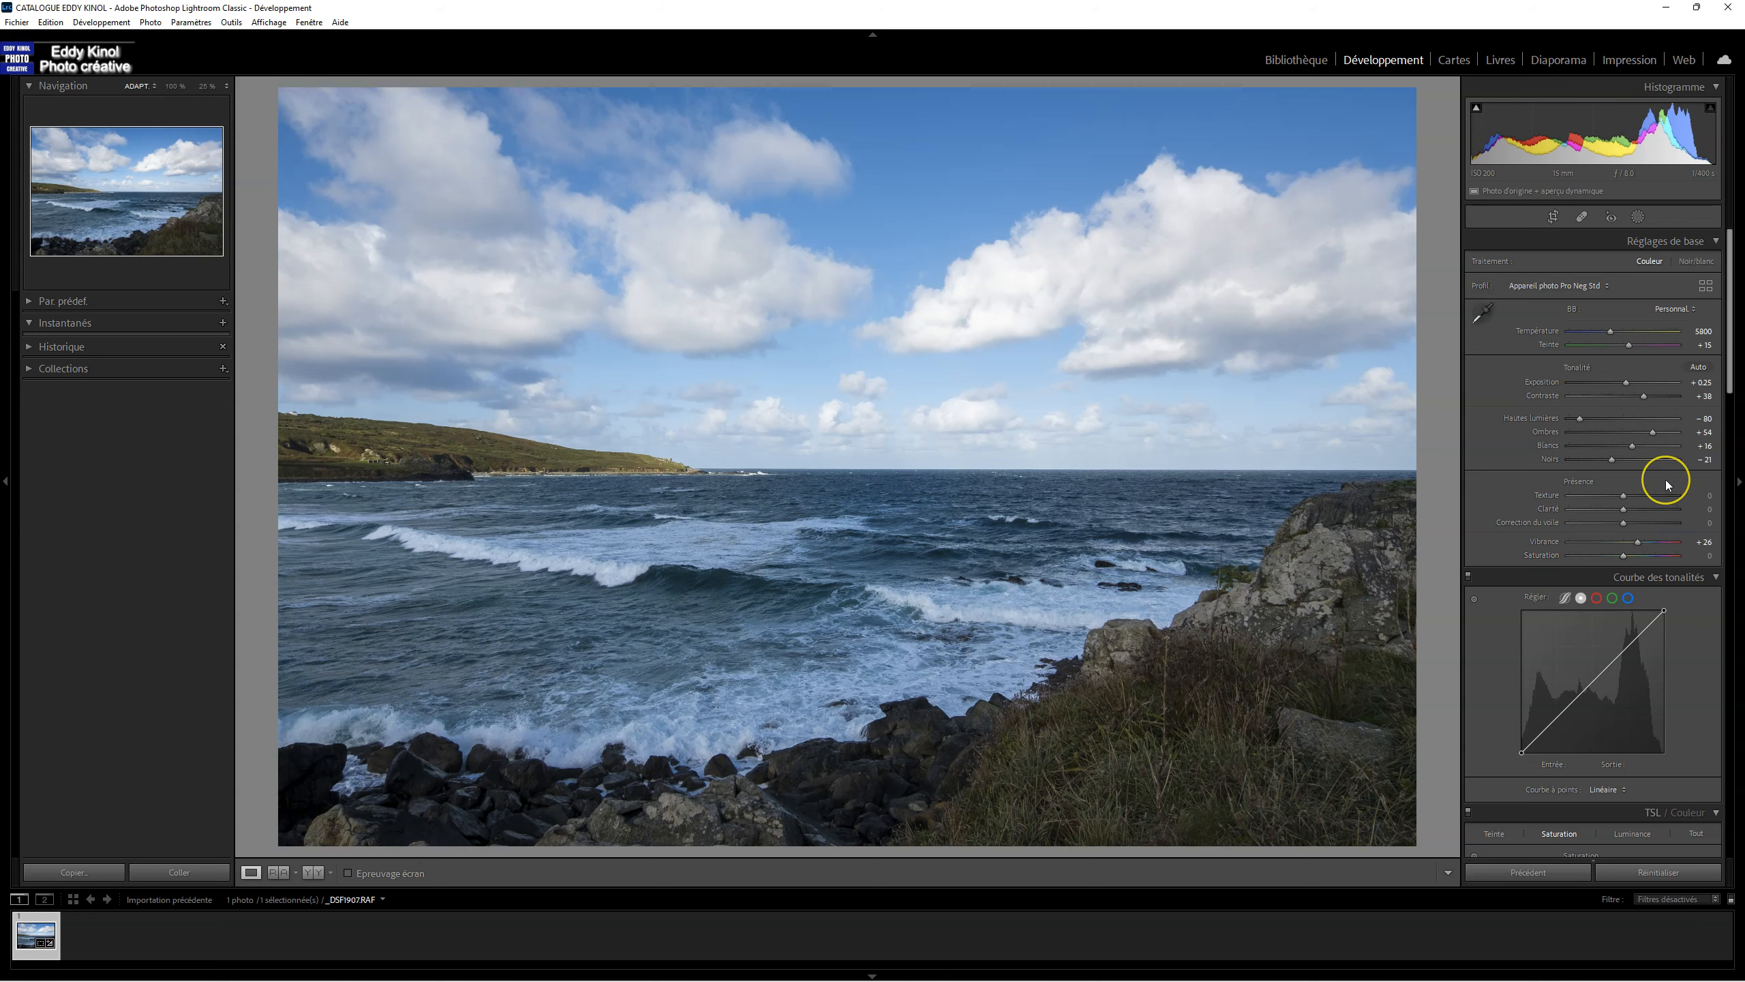